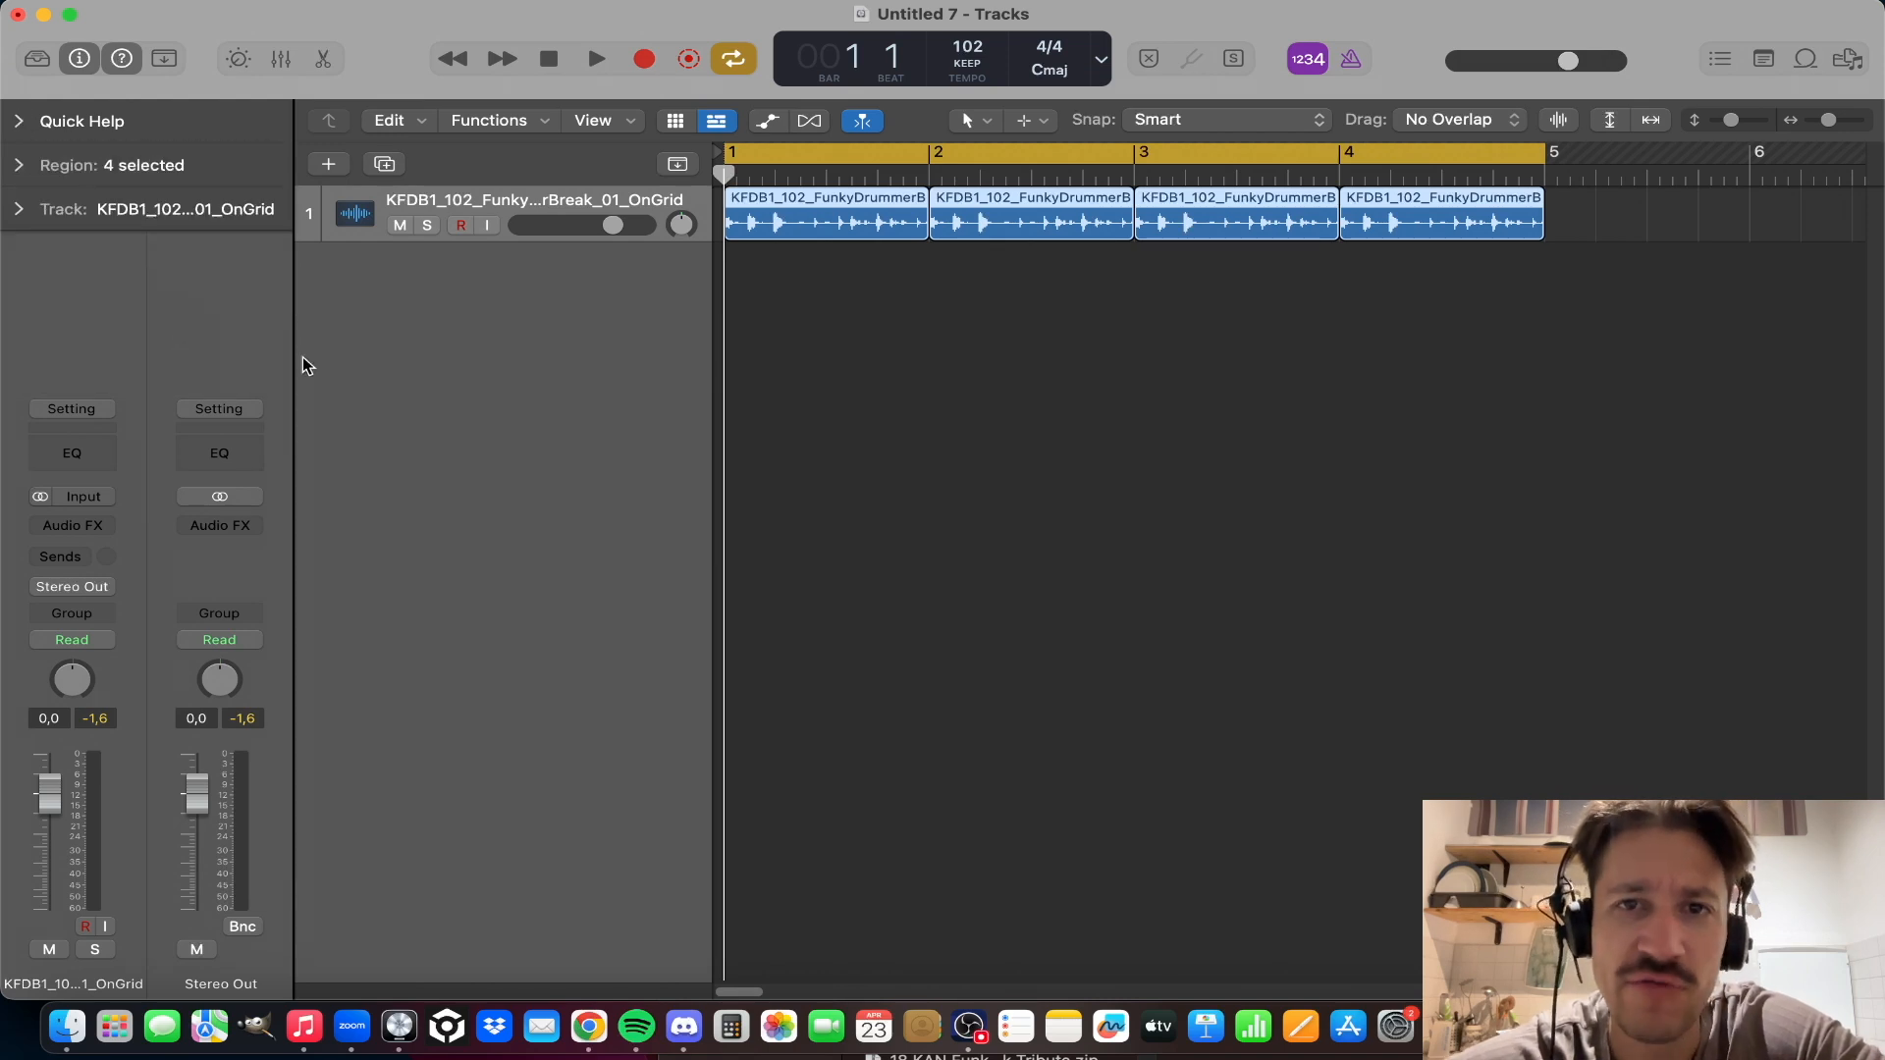
Step: Insert the stereo IRLive reverb on the drum break track and close its window
{"action": "left_click", "coordinate": [108, 527]}
{"action": "mouse_move", "coordinate": [197, 611]}
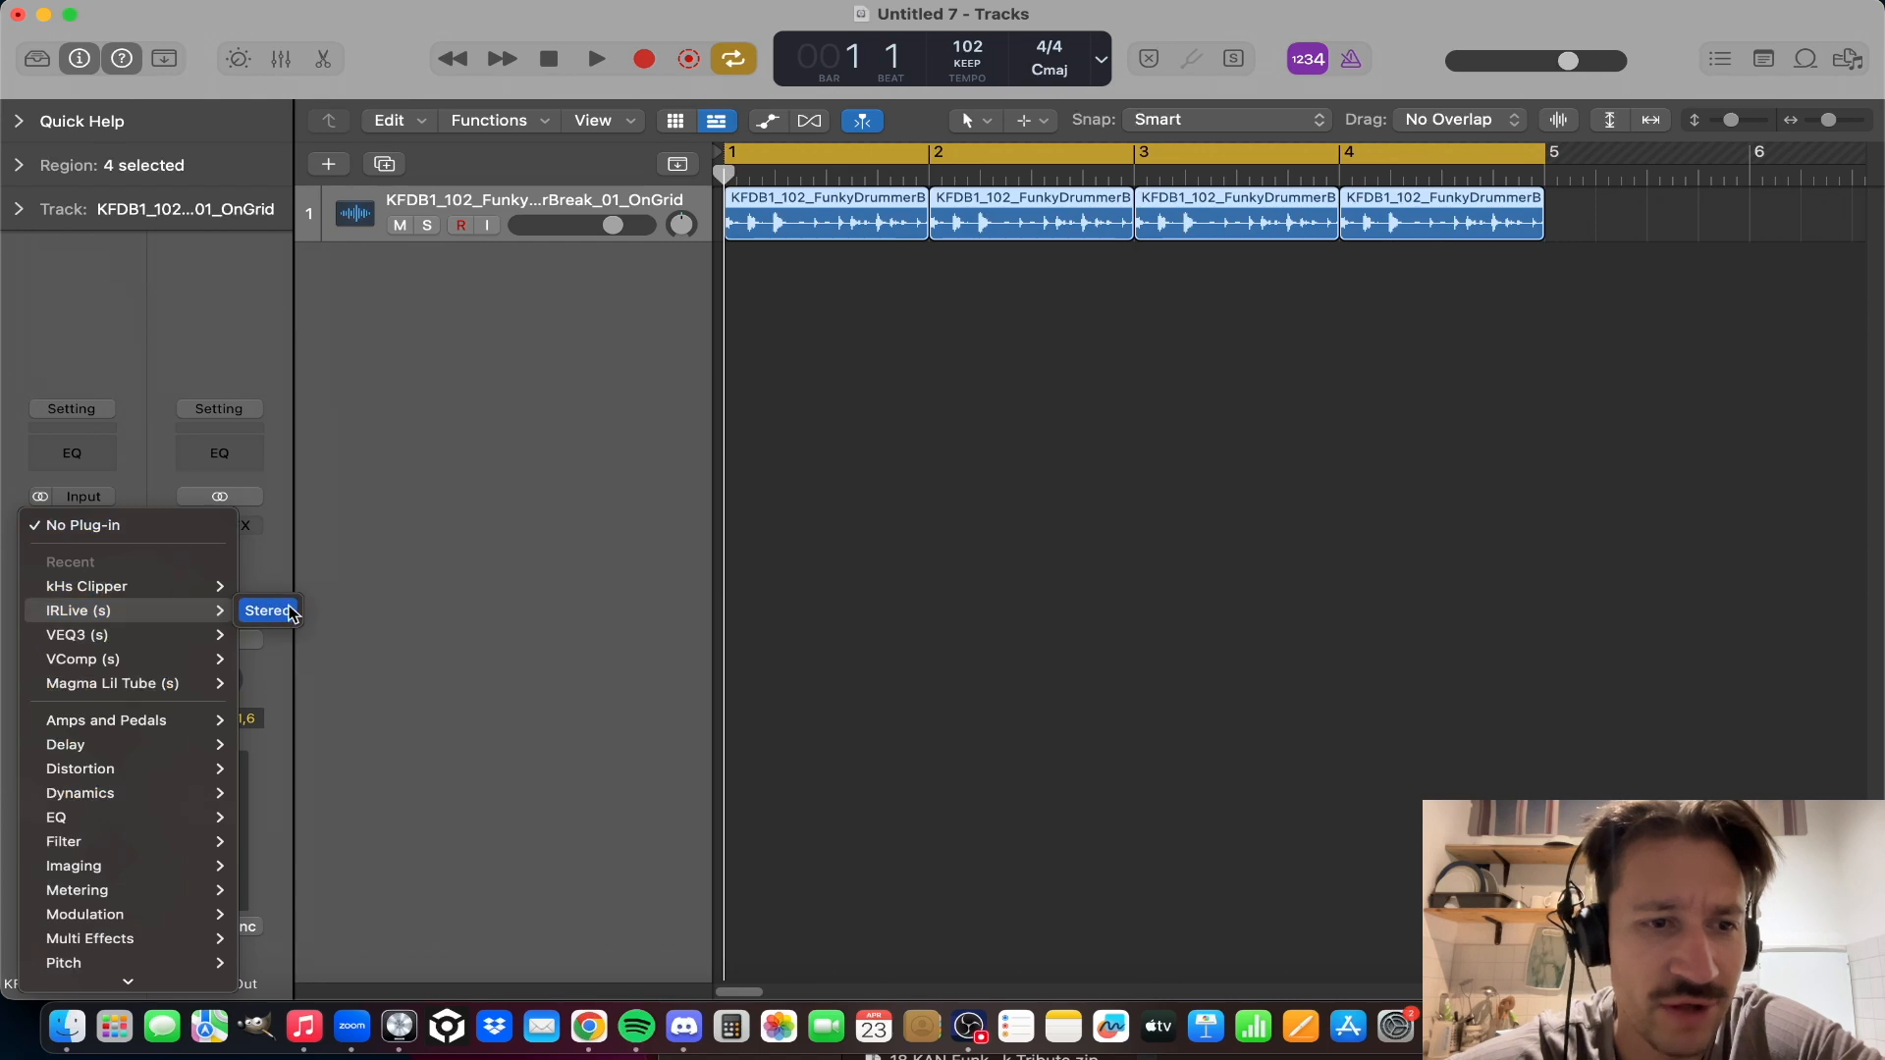
{"action": "left_click", "coordinate": [289, 609]}
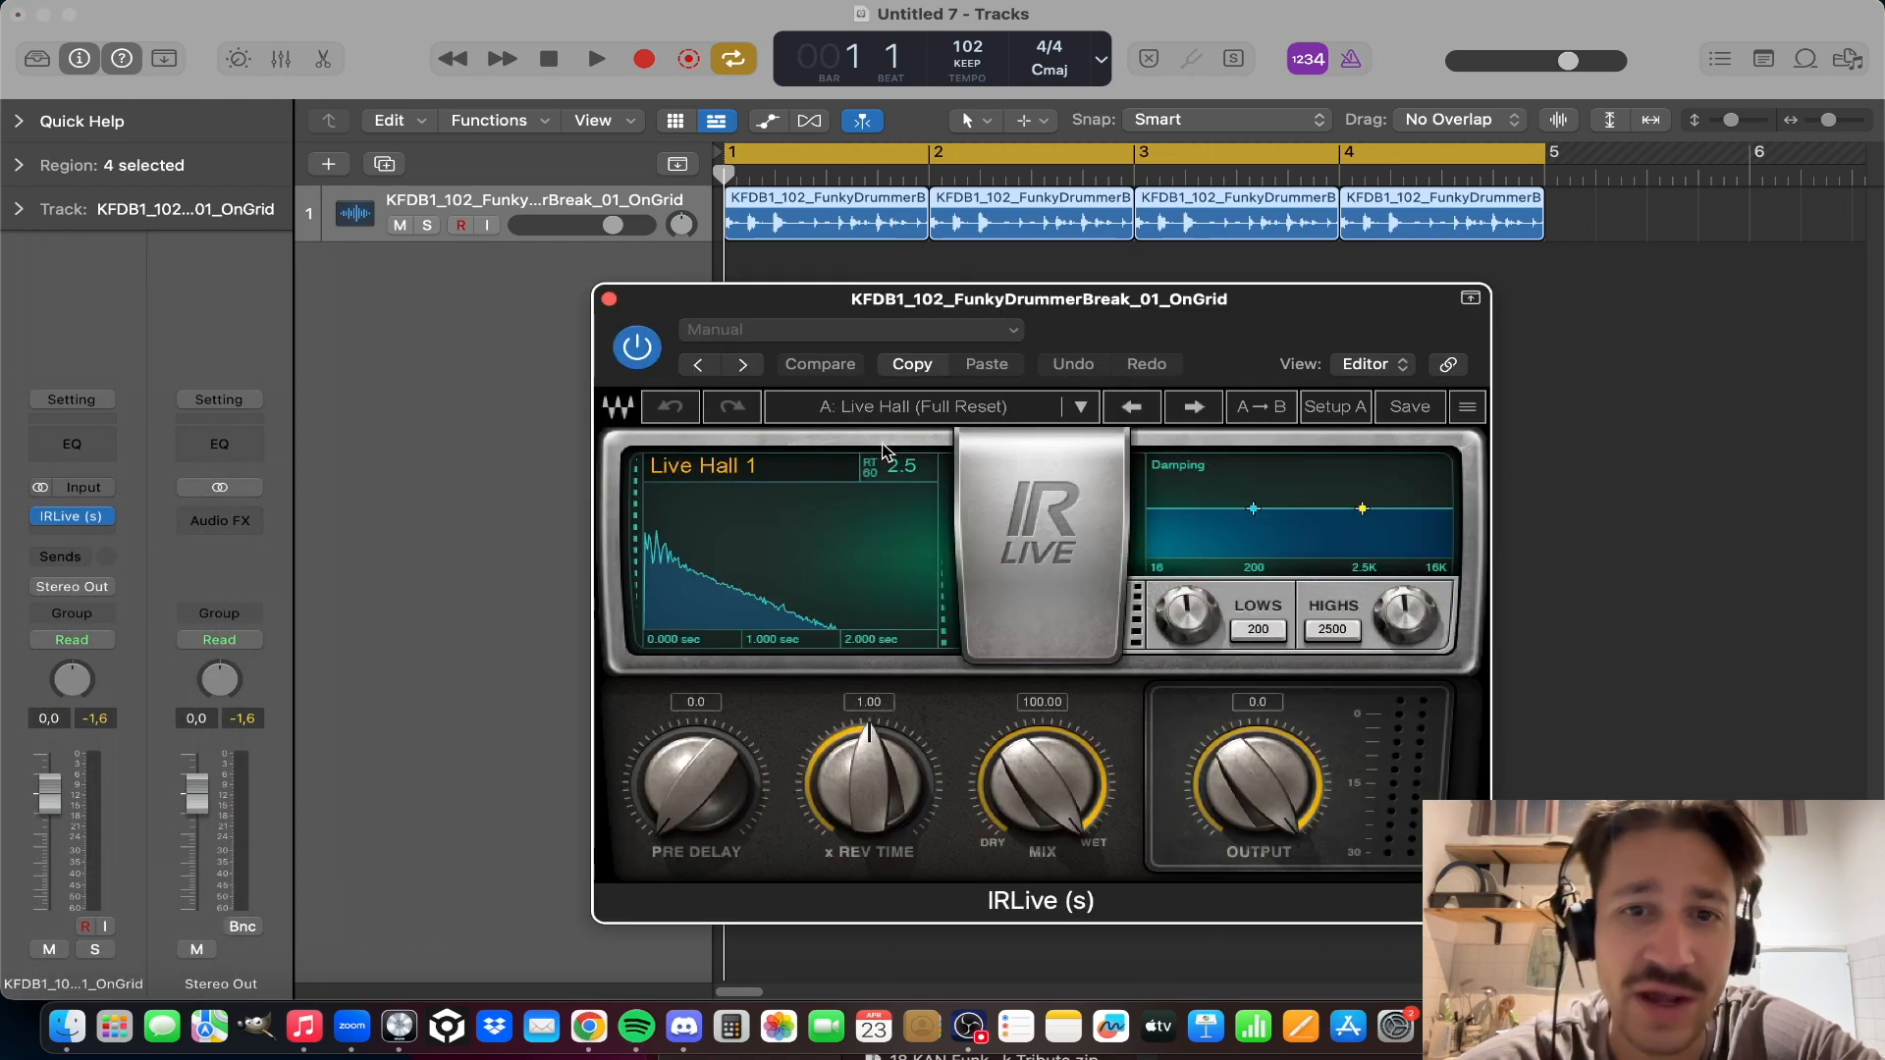
{"action": "left_click_drag", "start_coordinate": [916, 311], "coordinate": [627, 198]}
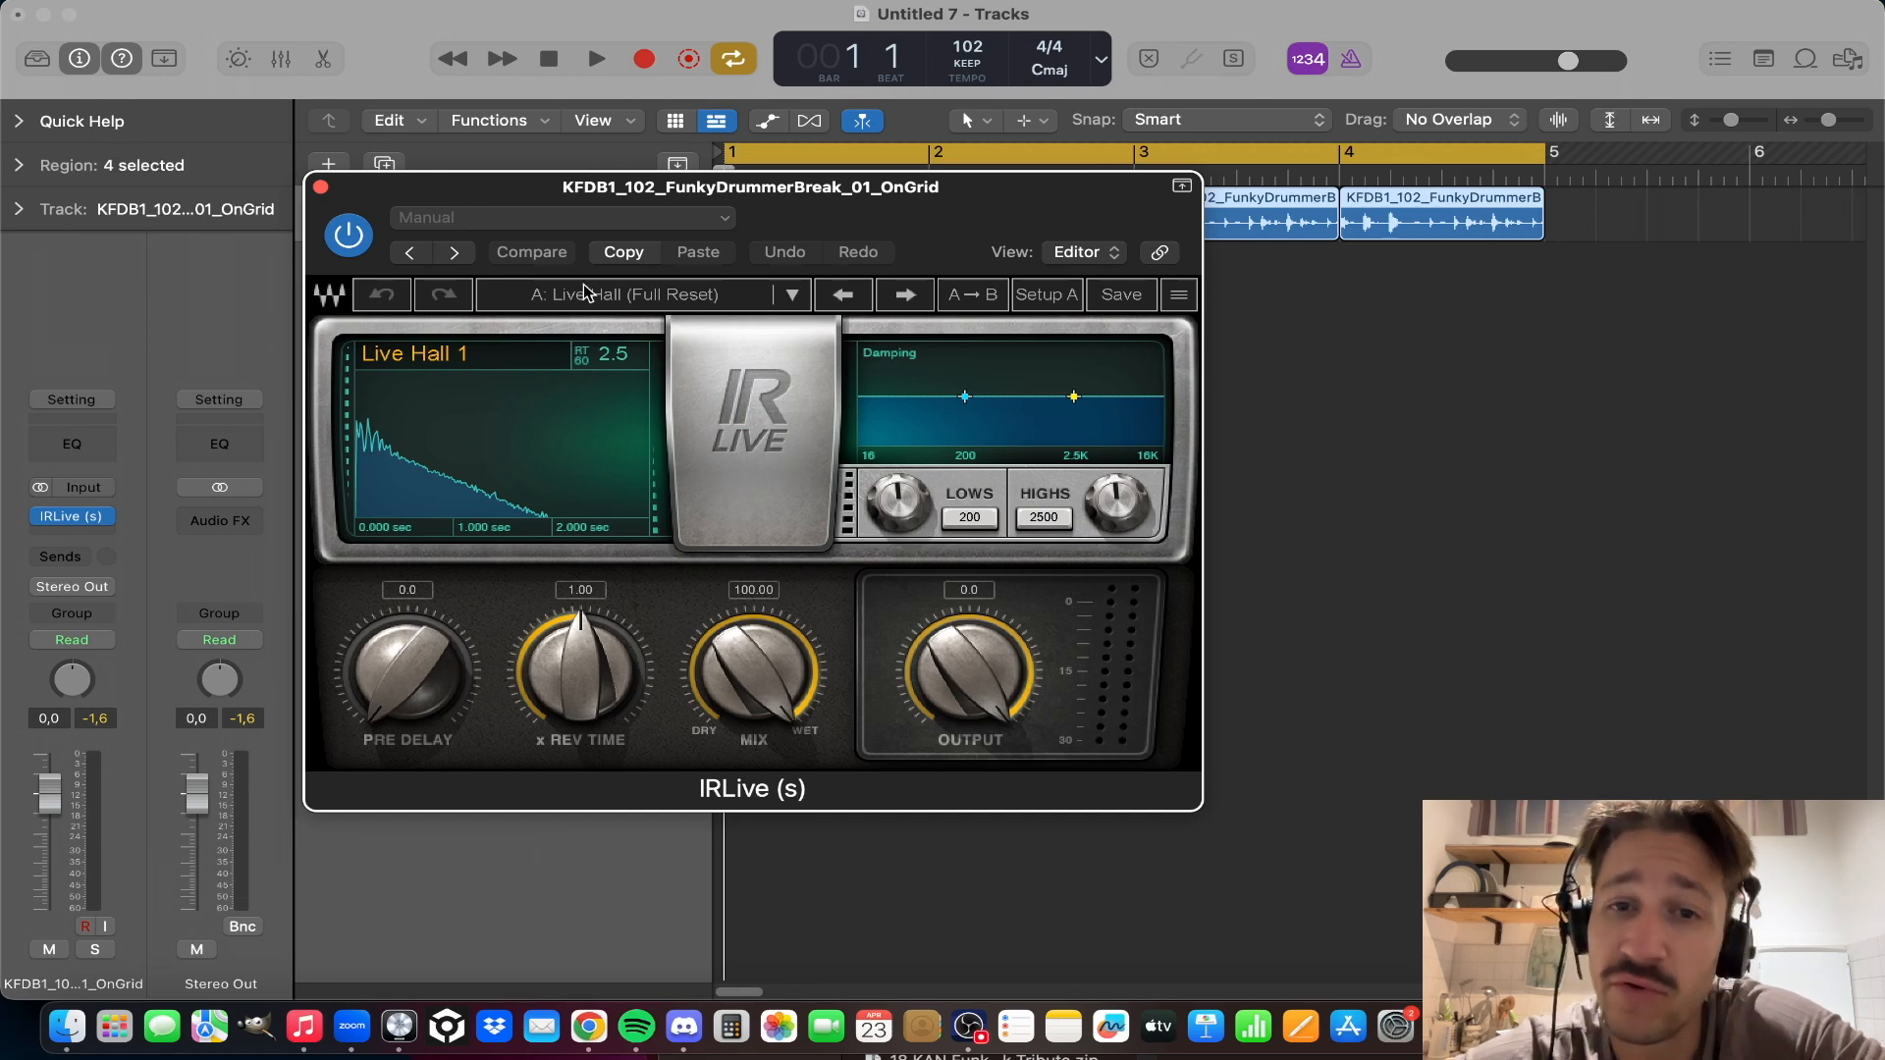
{"action": "left_click", "coordinate": [320, 187]}
Step: Bypass IRLive on the drum break track and listen to the dry loop with the system volume turned up
{"action": "mouse_move", "coordinate": [31, 528]}
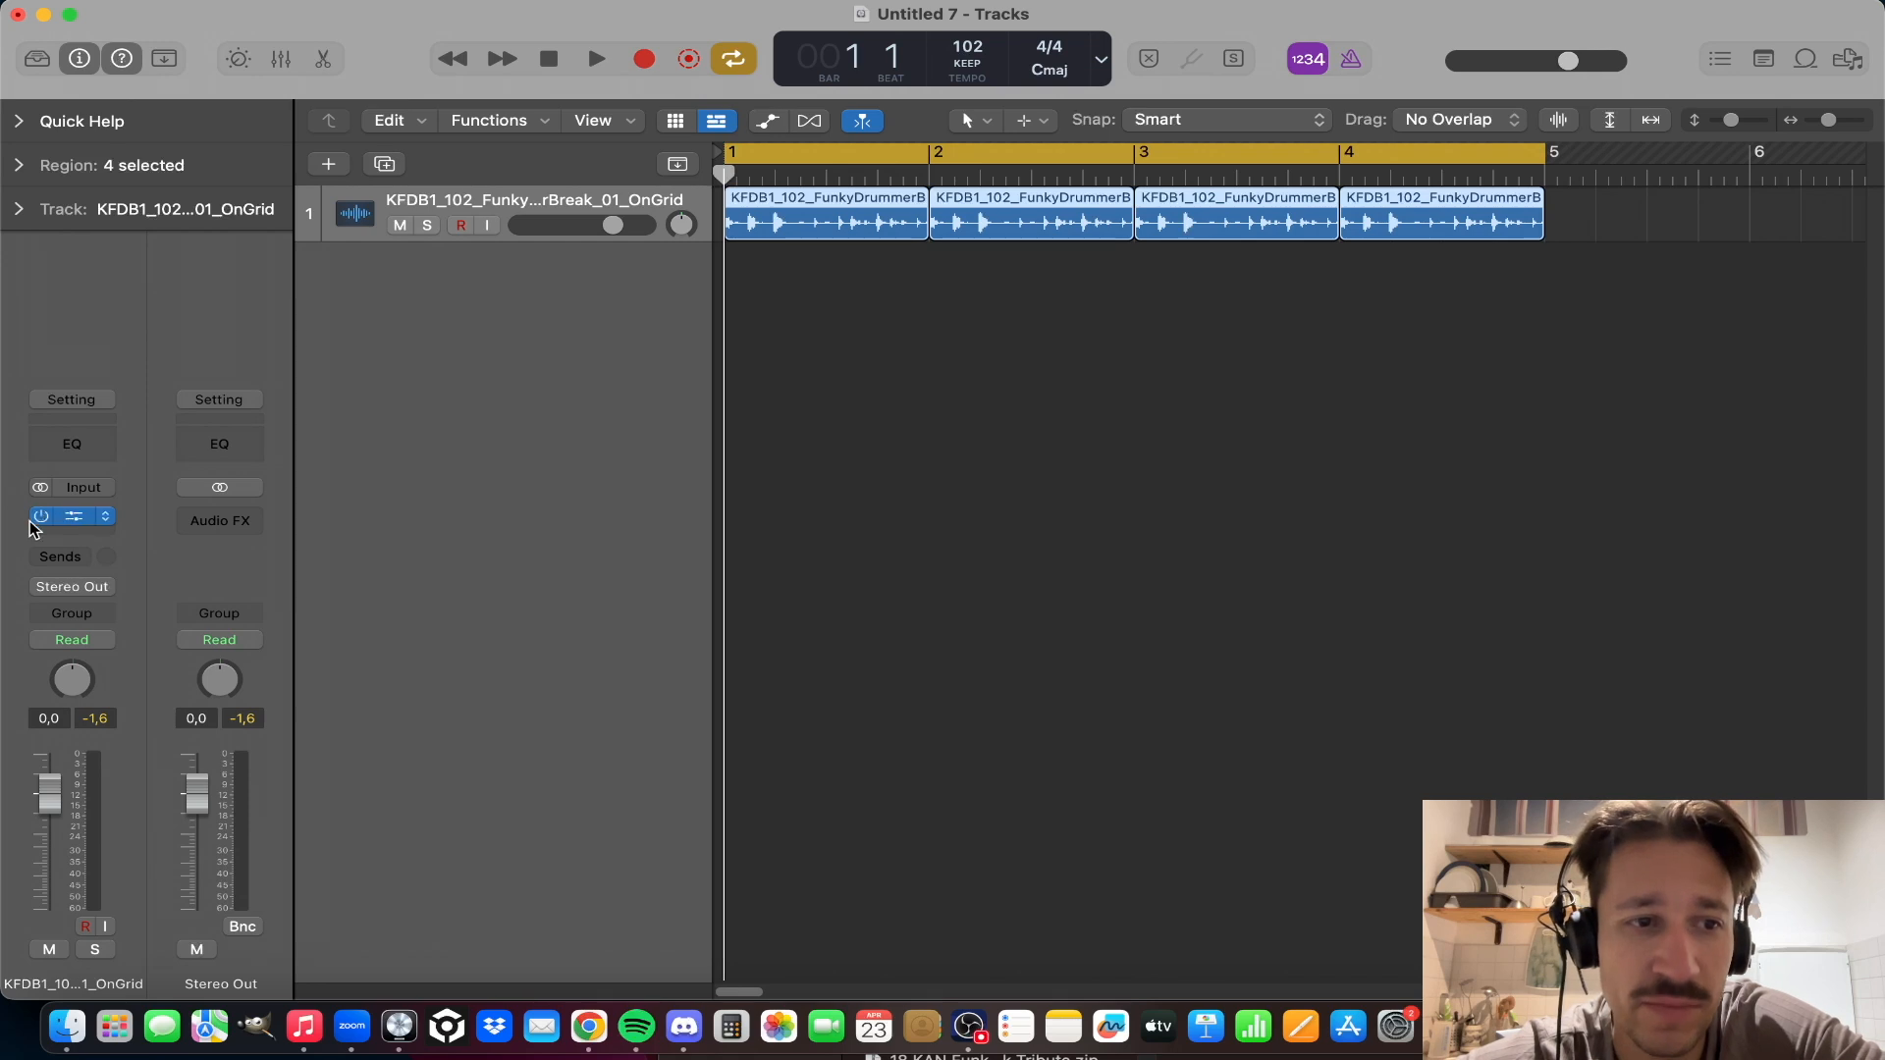
{"action": "left_click", "coordinate": [1068, 362]}
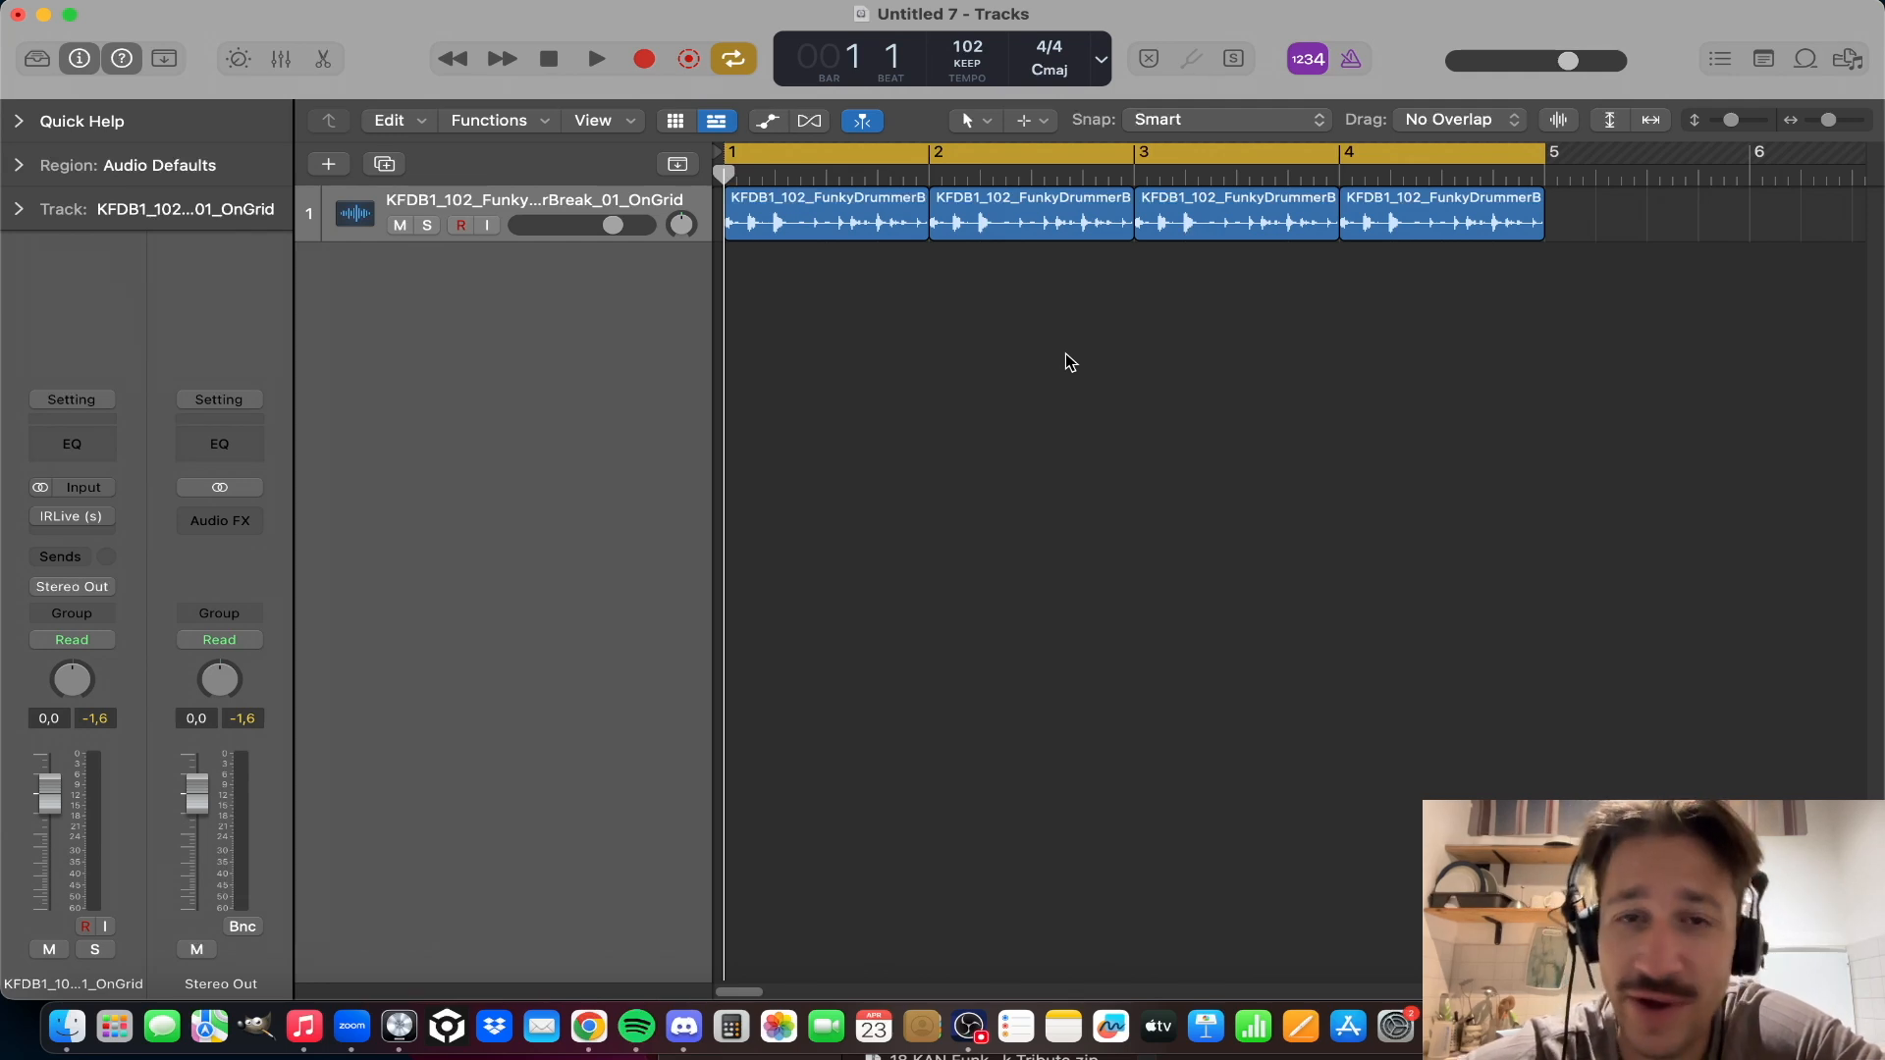
{"action": "key", "text": "space"}
{"action": "key", "text": "F12"}
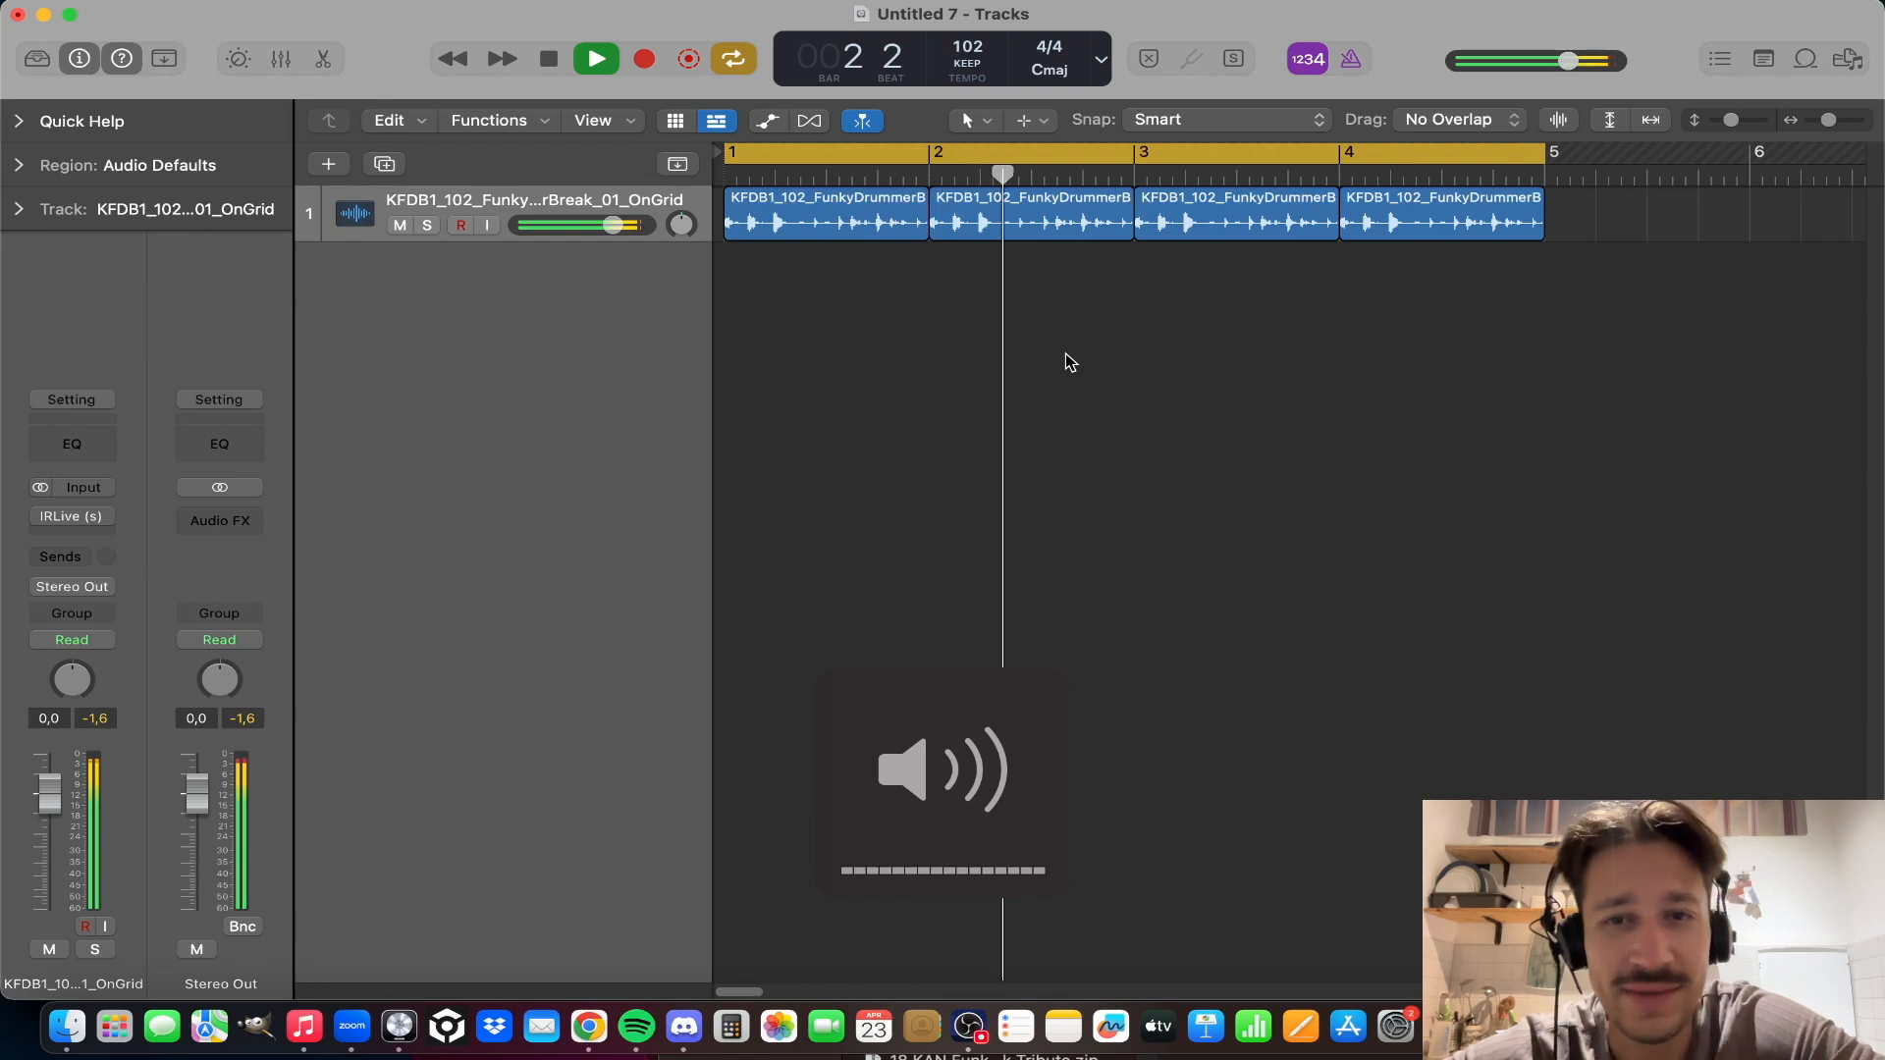
{"action": "key", "text": "F12"}
{"action": "key", "text": "space"}
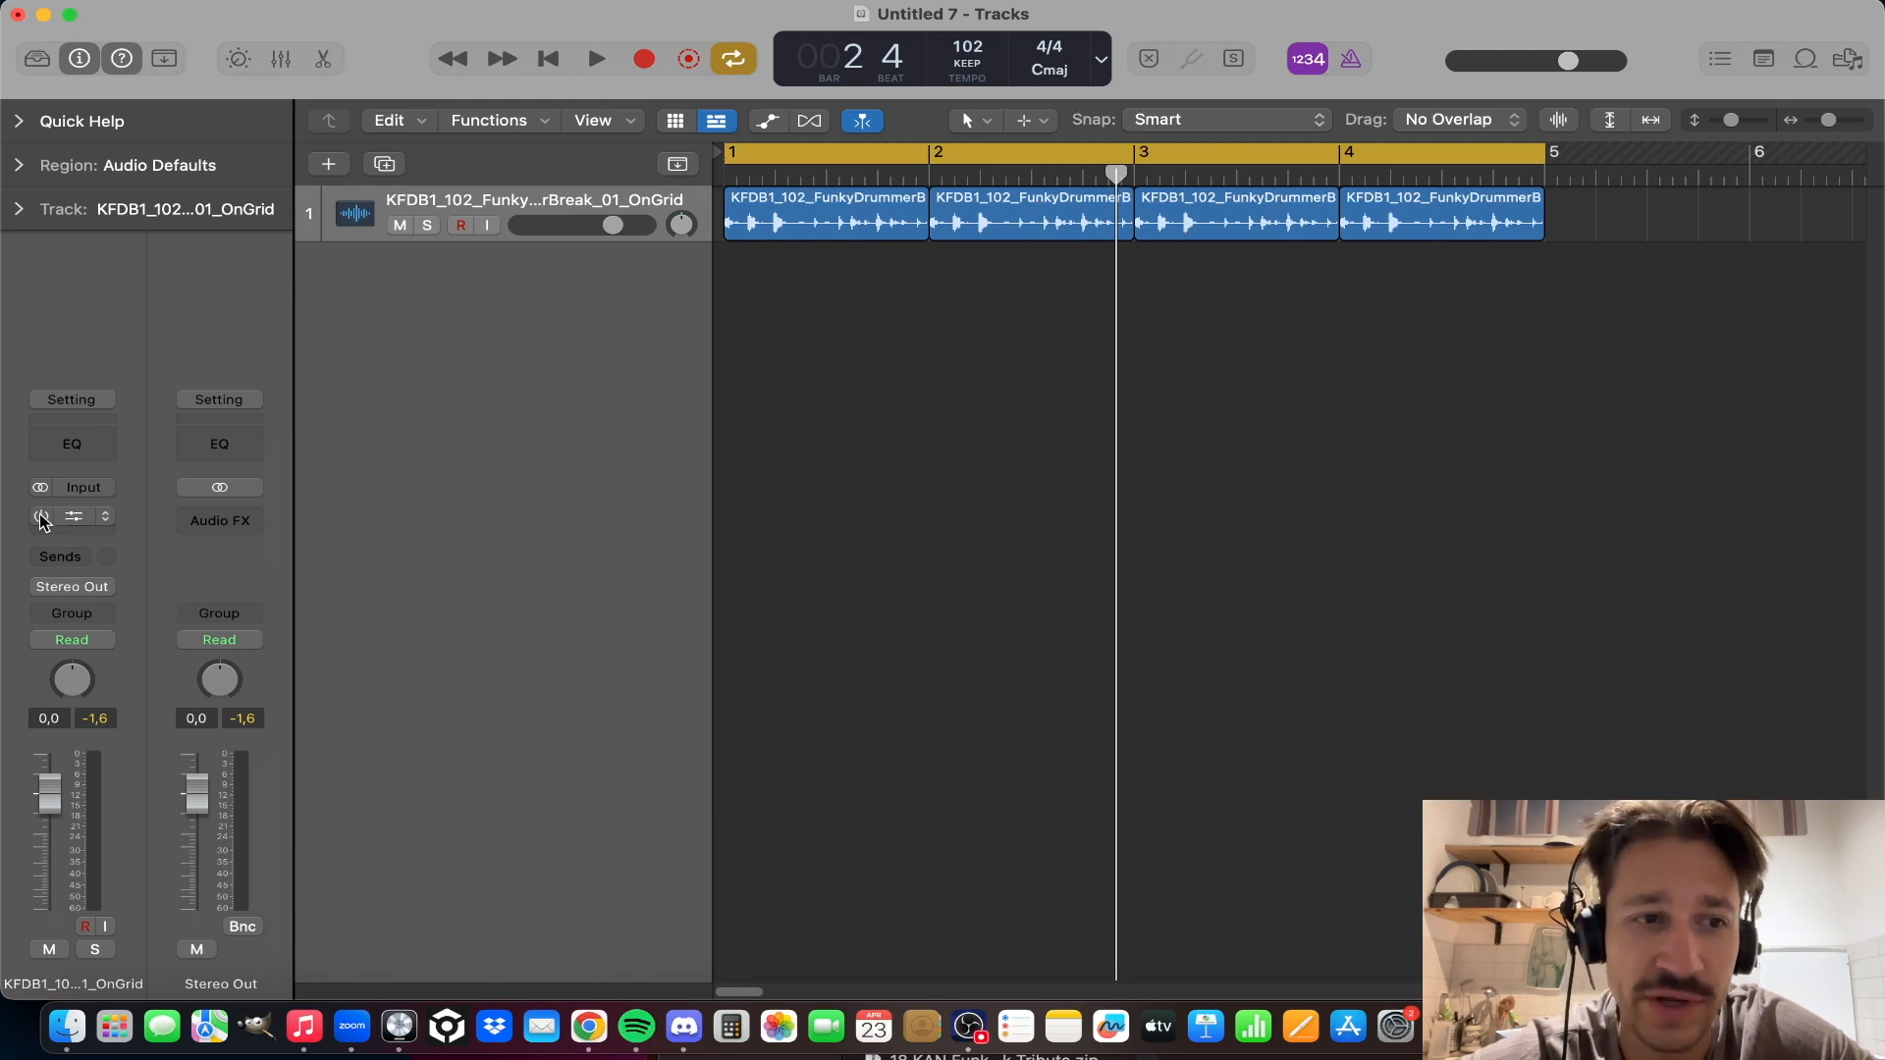
Step: Re-enable IRLive, duplicate the drum break track with its settings, and copy the four drum regions onto the new track
{"action": "left_click", "coordinate": [71, 517]}
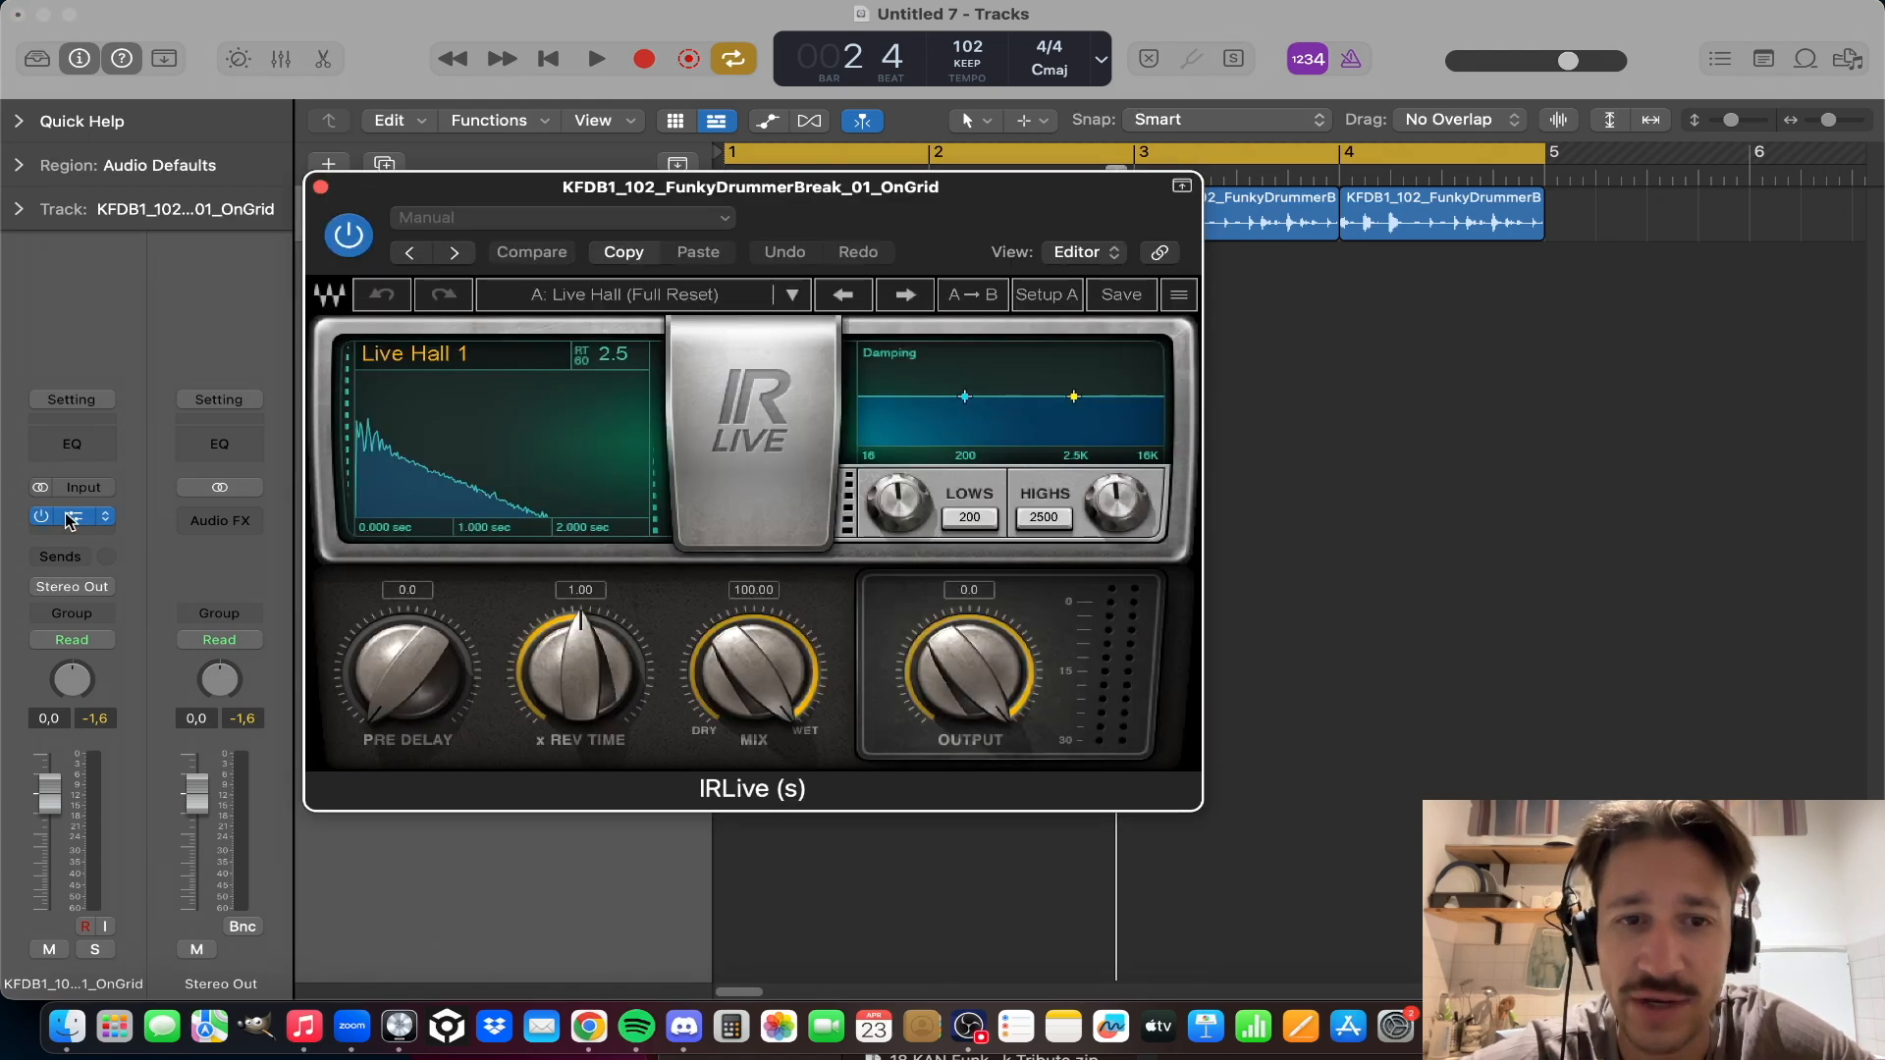
{"action": "left_click", "coordinate": [71, 517]}
{"action": "left_click", "coordinate": [388, 161]}
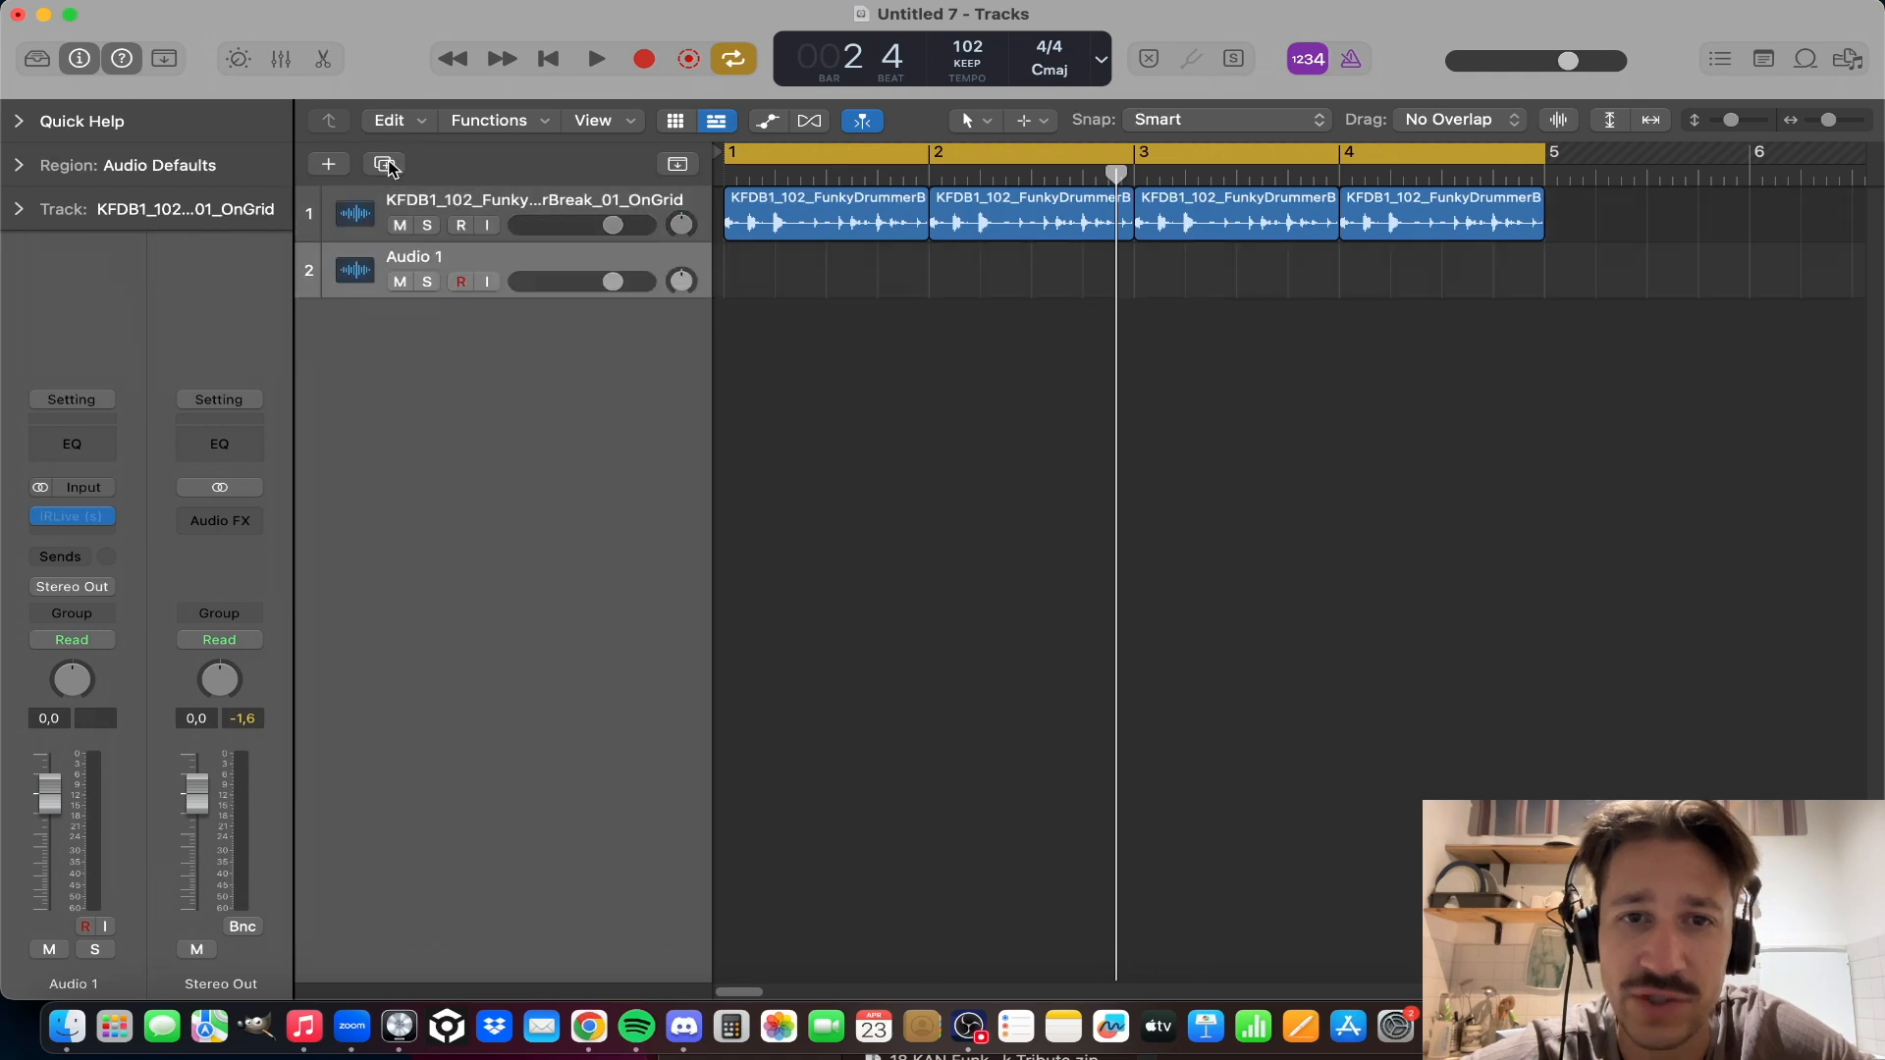
{"action": "left_click_drag", "start_coordinate": [1515, 295], "coordinate": [813, 277]}
{"action": "left_click", "coordinate": [822, 364]}
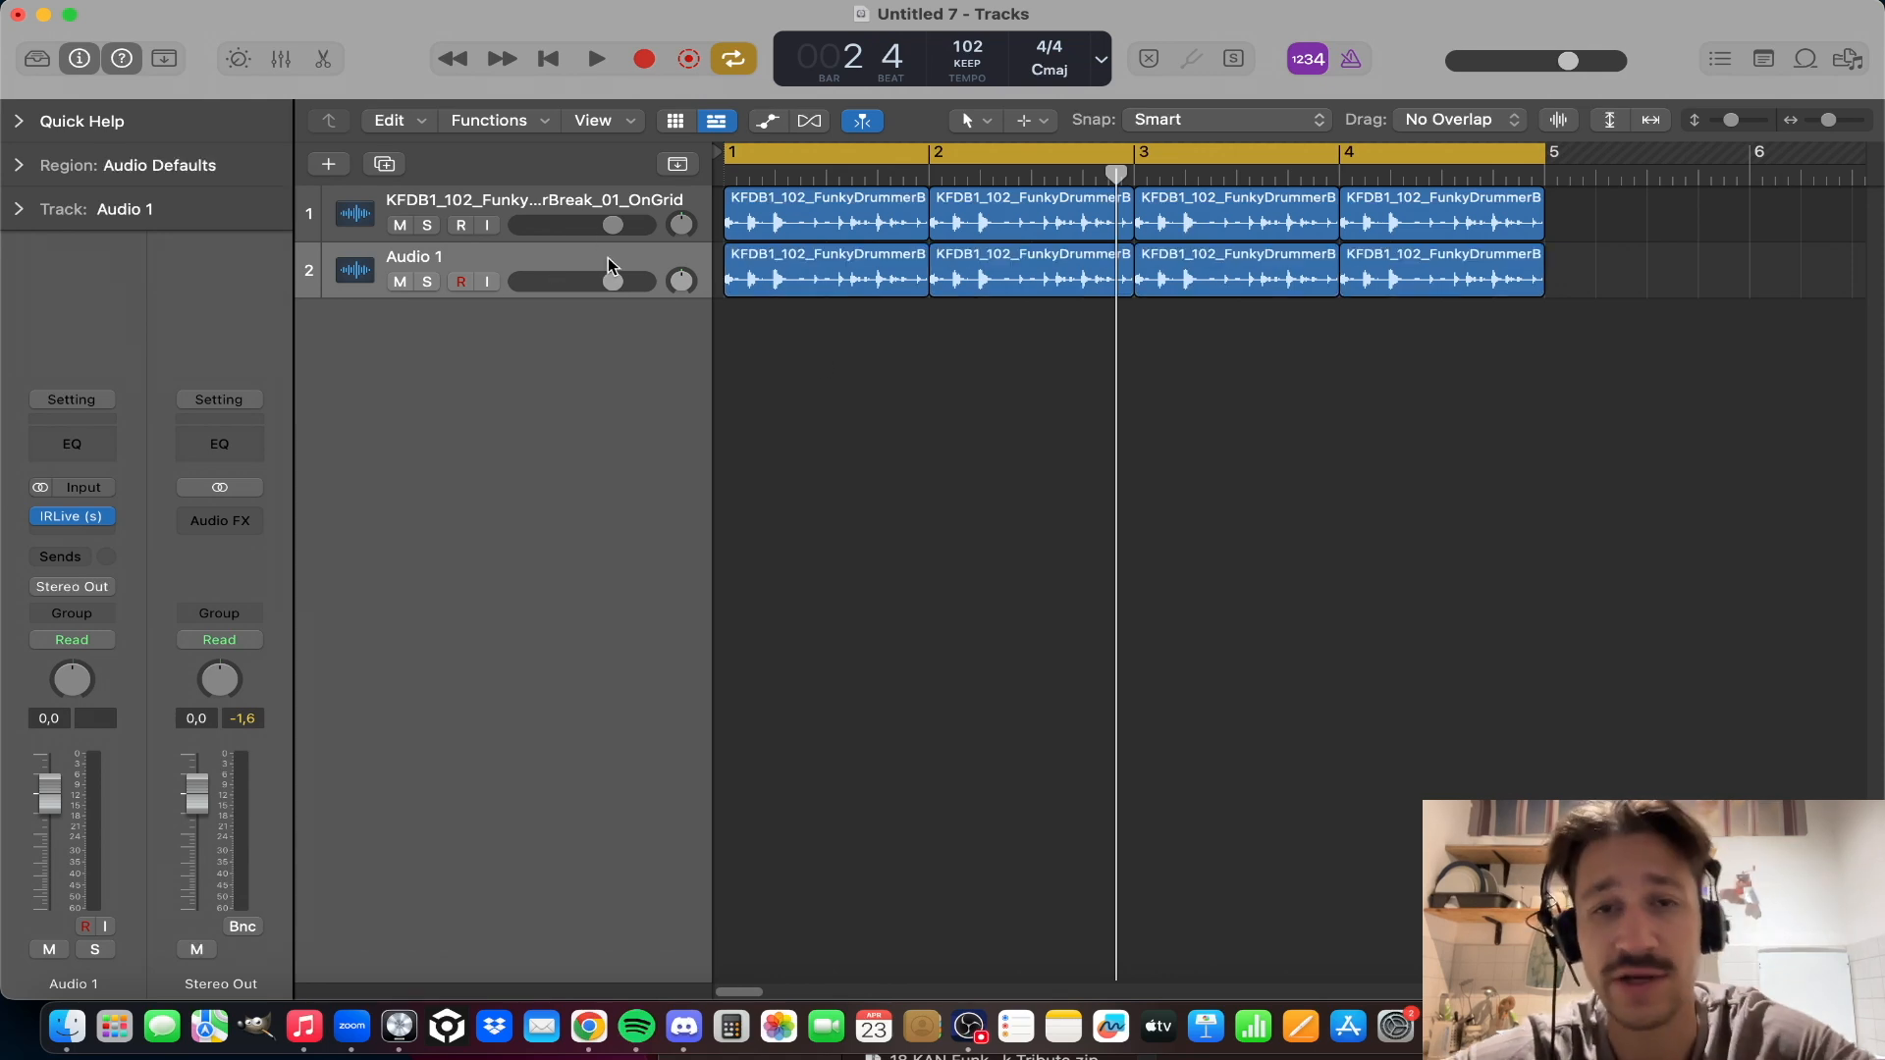
Step: Open IRLive on the Audio 1 track and briefly audition the loop with its default hall reverb at 100 mix
{"action": "left_click", "coordinate": [440, 196]}
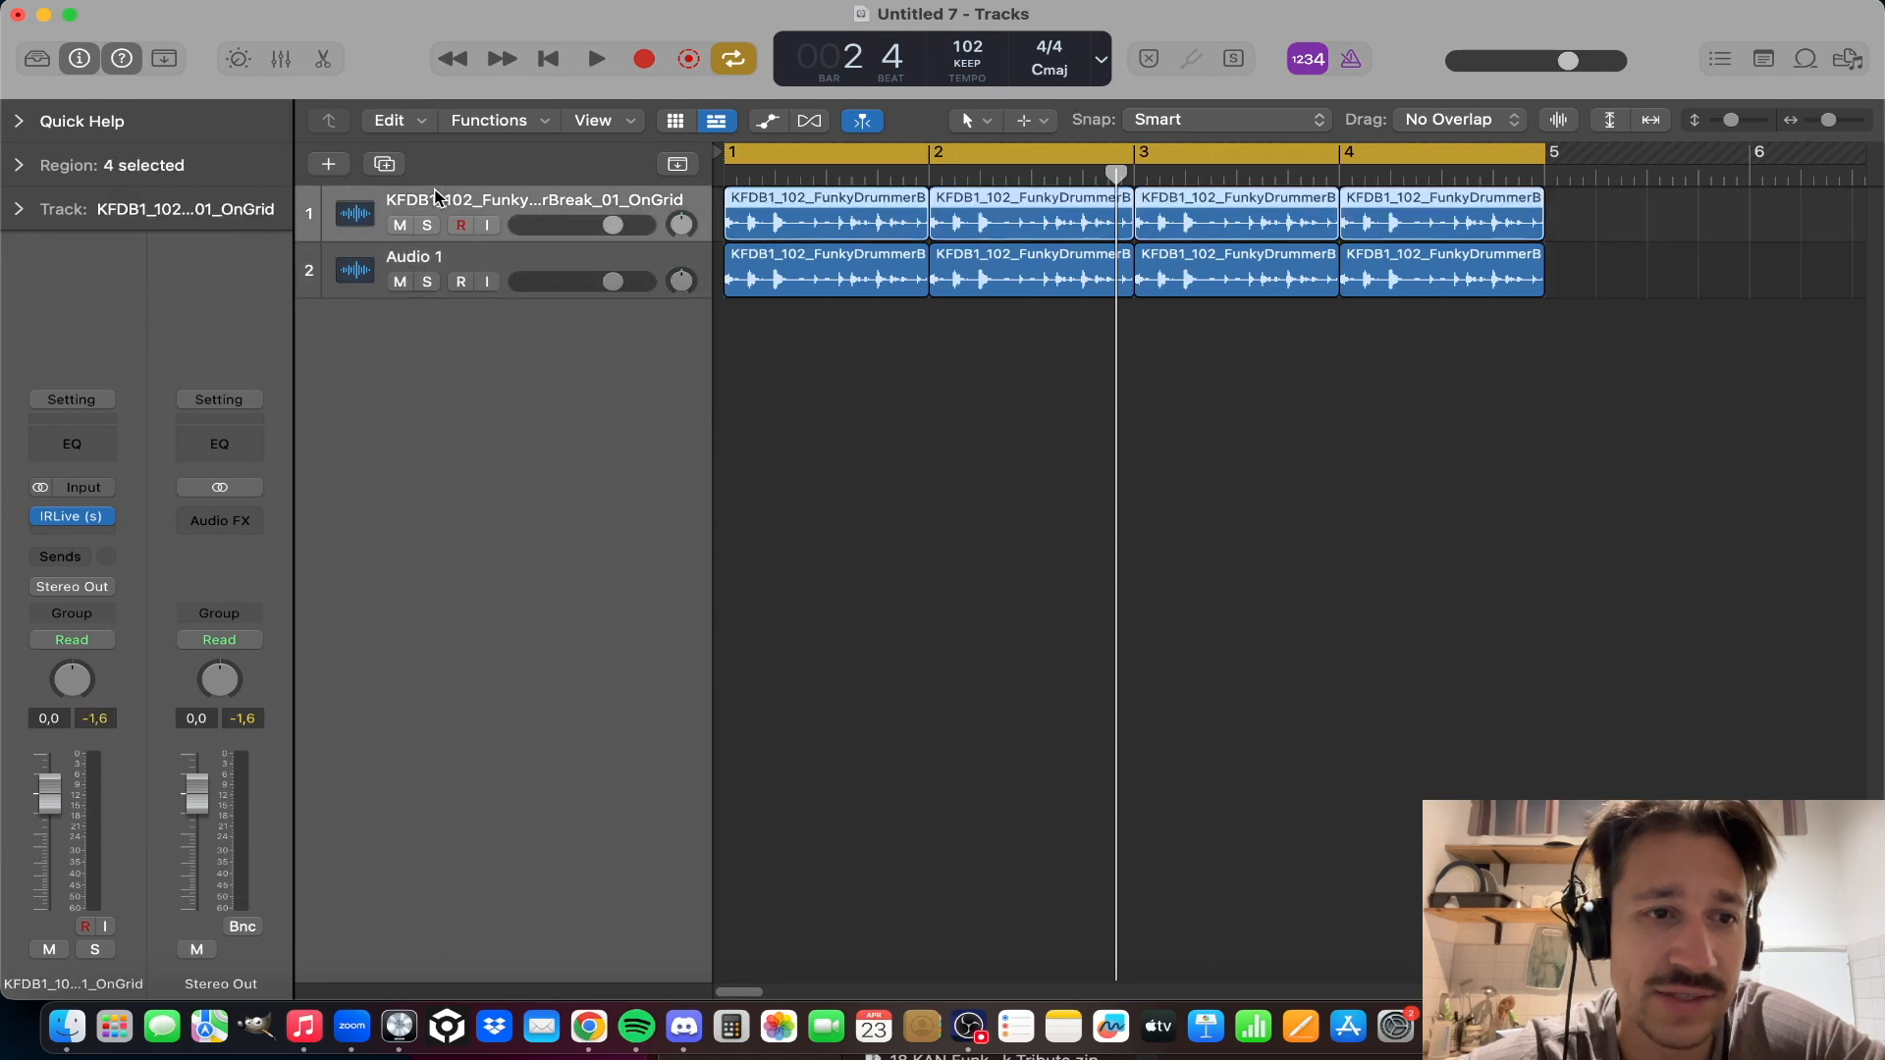
{"action": "left_click", "coordinate": [478, 261]}
{"action": "left_click", "coordinate": [79, 518]}
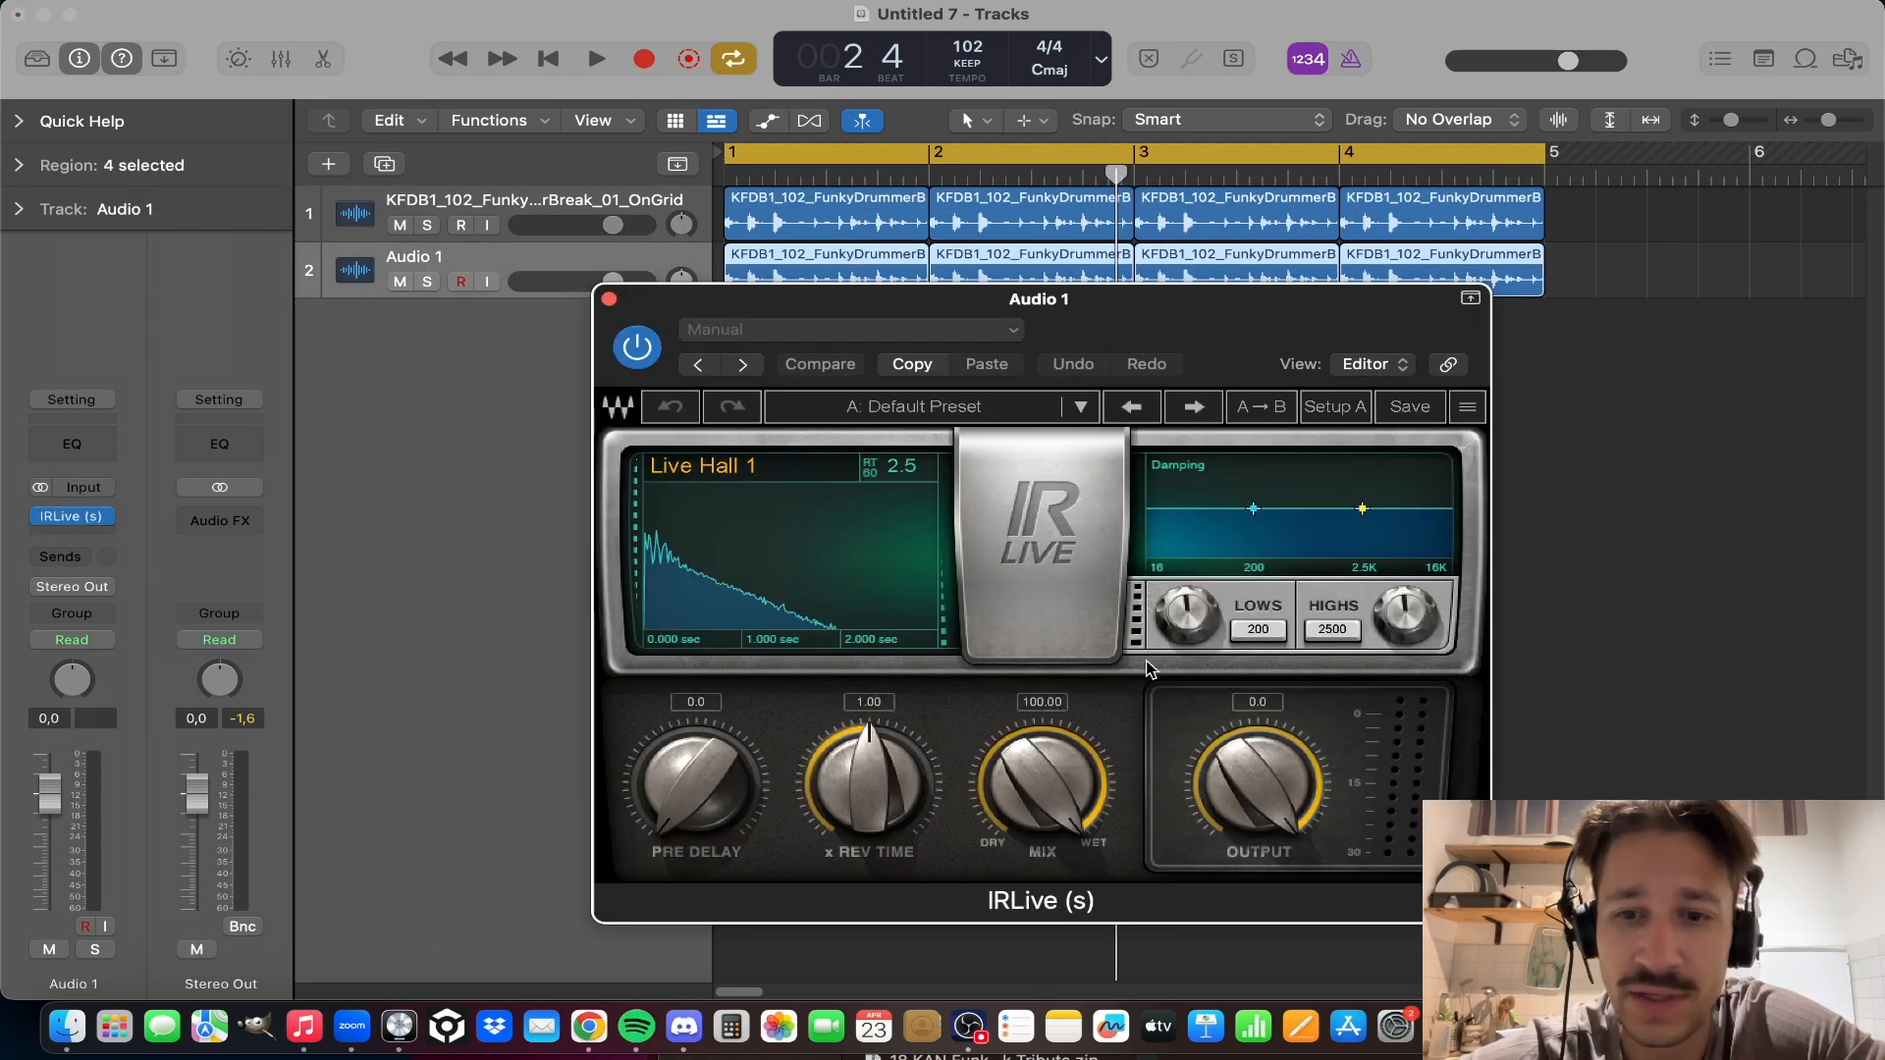
{"action": "left_click_drag", "start_coordinate": [1036, 308], "coordinate": [553, 111]}
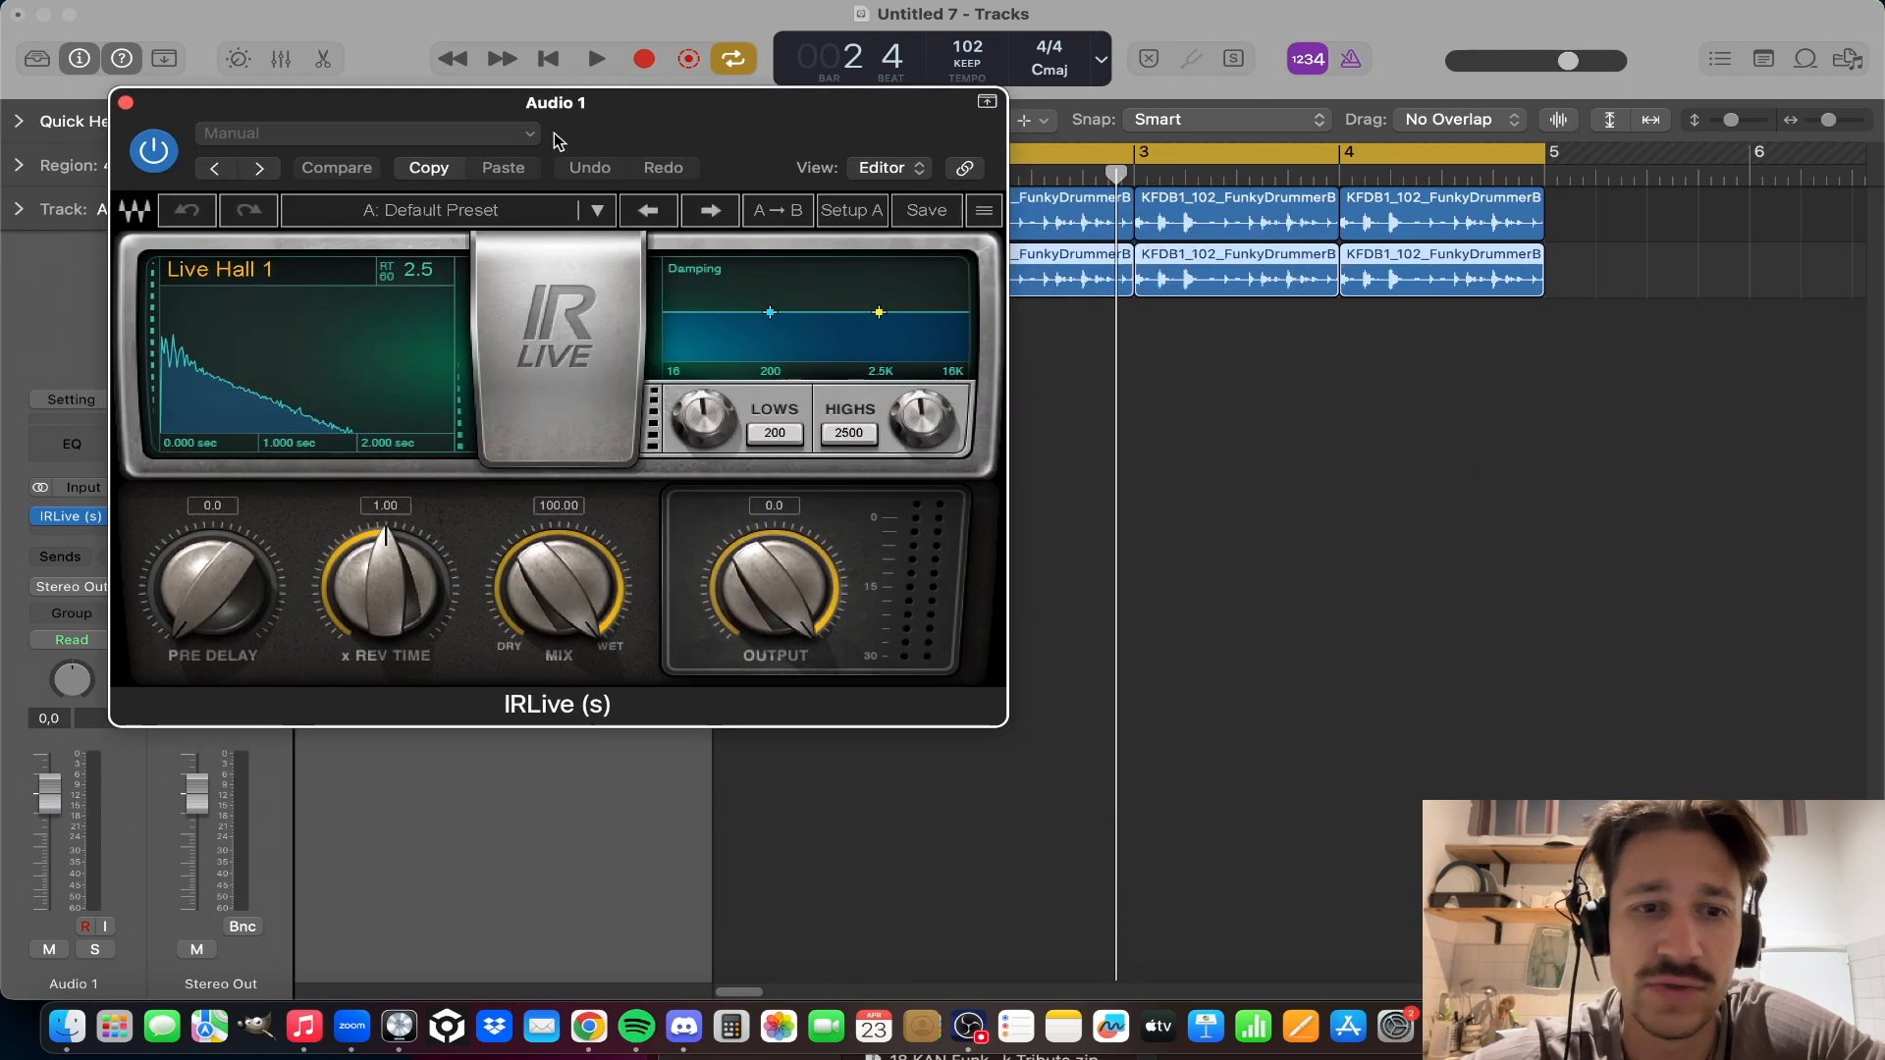
{"action": "mouse_move", "coordinate": [569, 607]}
{"action": "left_mouse_down"}
{"action": "mouse_move", "coordinate": [566, 633]}
{"action": "mouse_move", "coordinate": [568, 606]}
{"action": "left_mouse_up"}
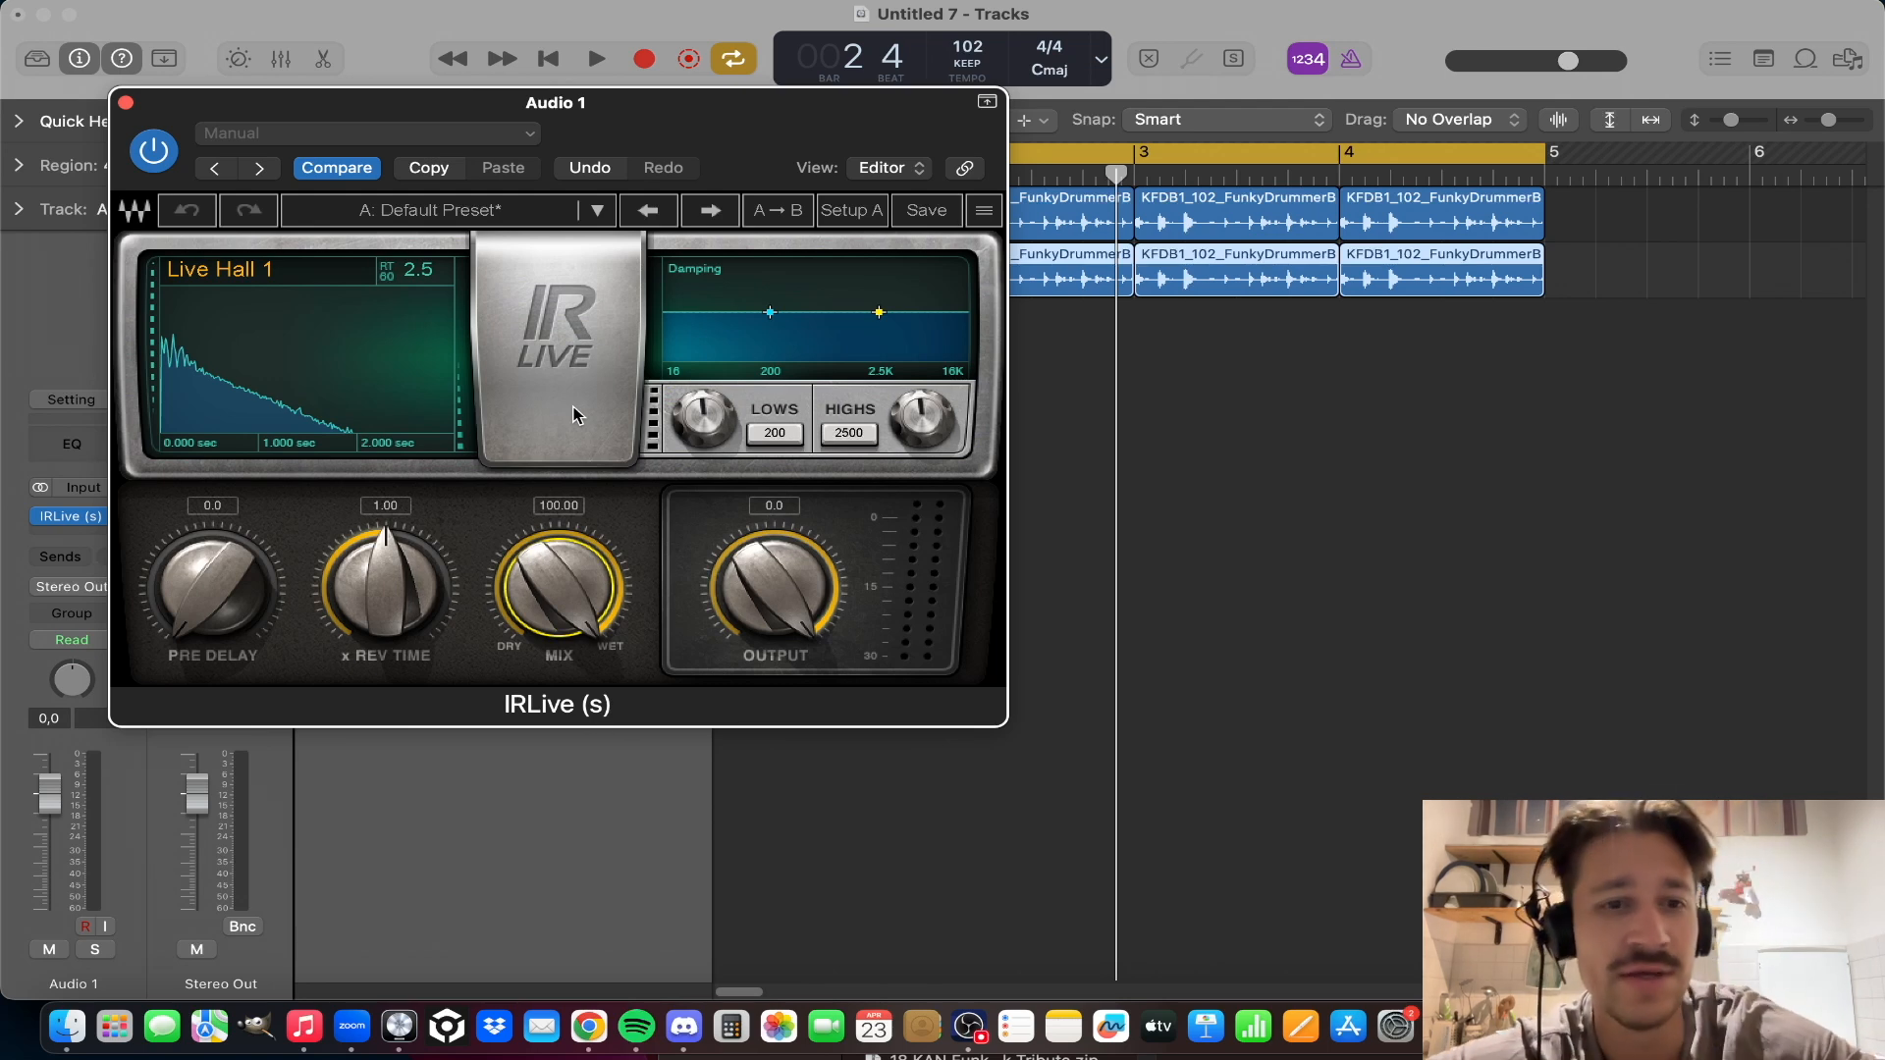
{"action": "key", "text": "space"}
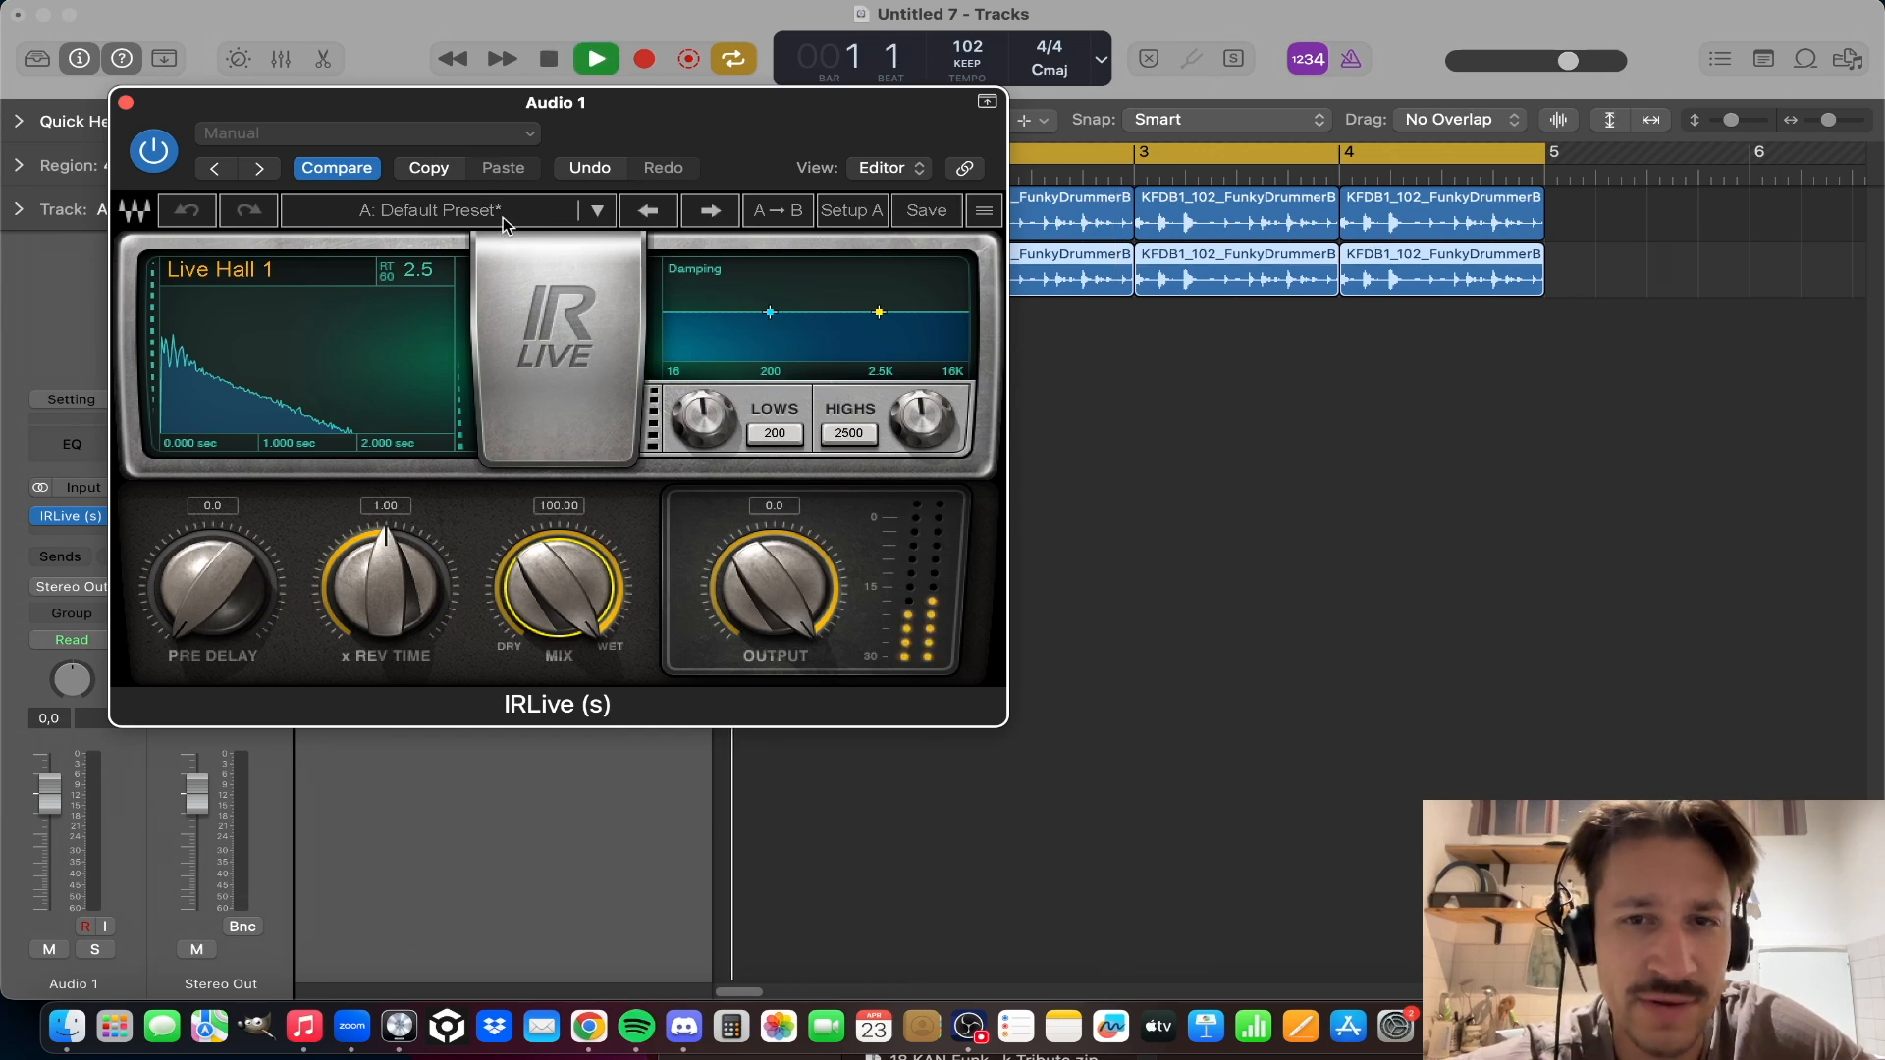
{"action": "key", "text": "space"}
Step: Load the Bus_Pt1v2 impulse response and preset from the Sampled Acoustics V2 car interiors into IRLive on Audio 1
{"action": "left_click", "coordinate": [502, 223]}
{"action": "mouse_move", "coordinate": [586, 589]}
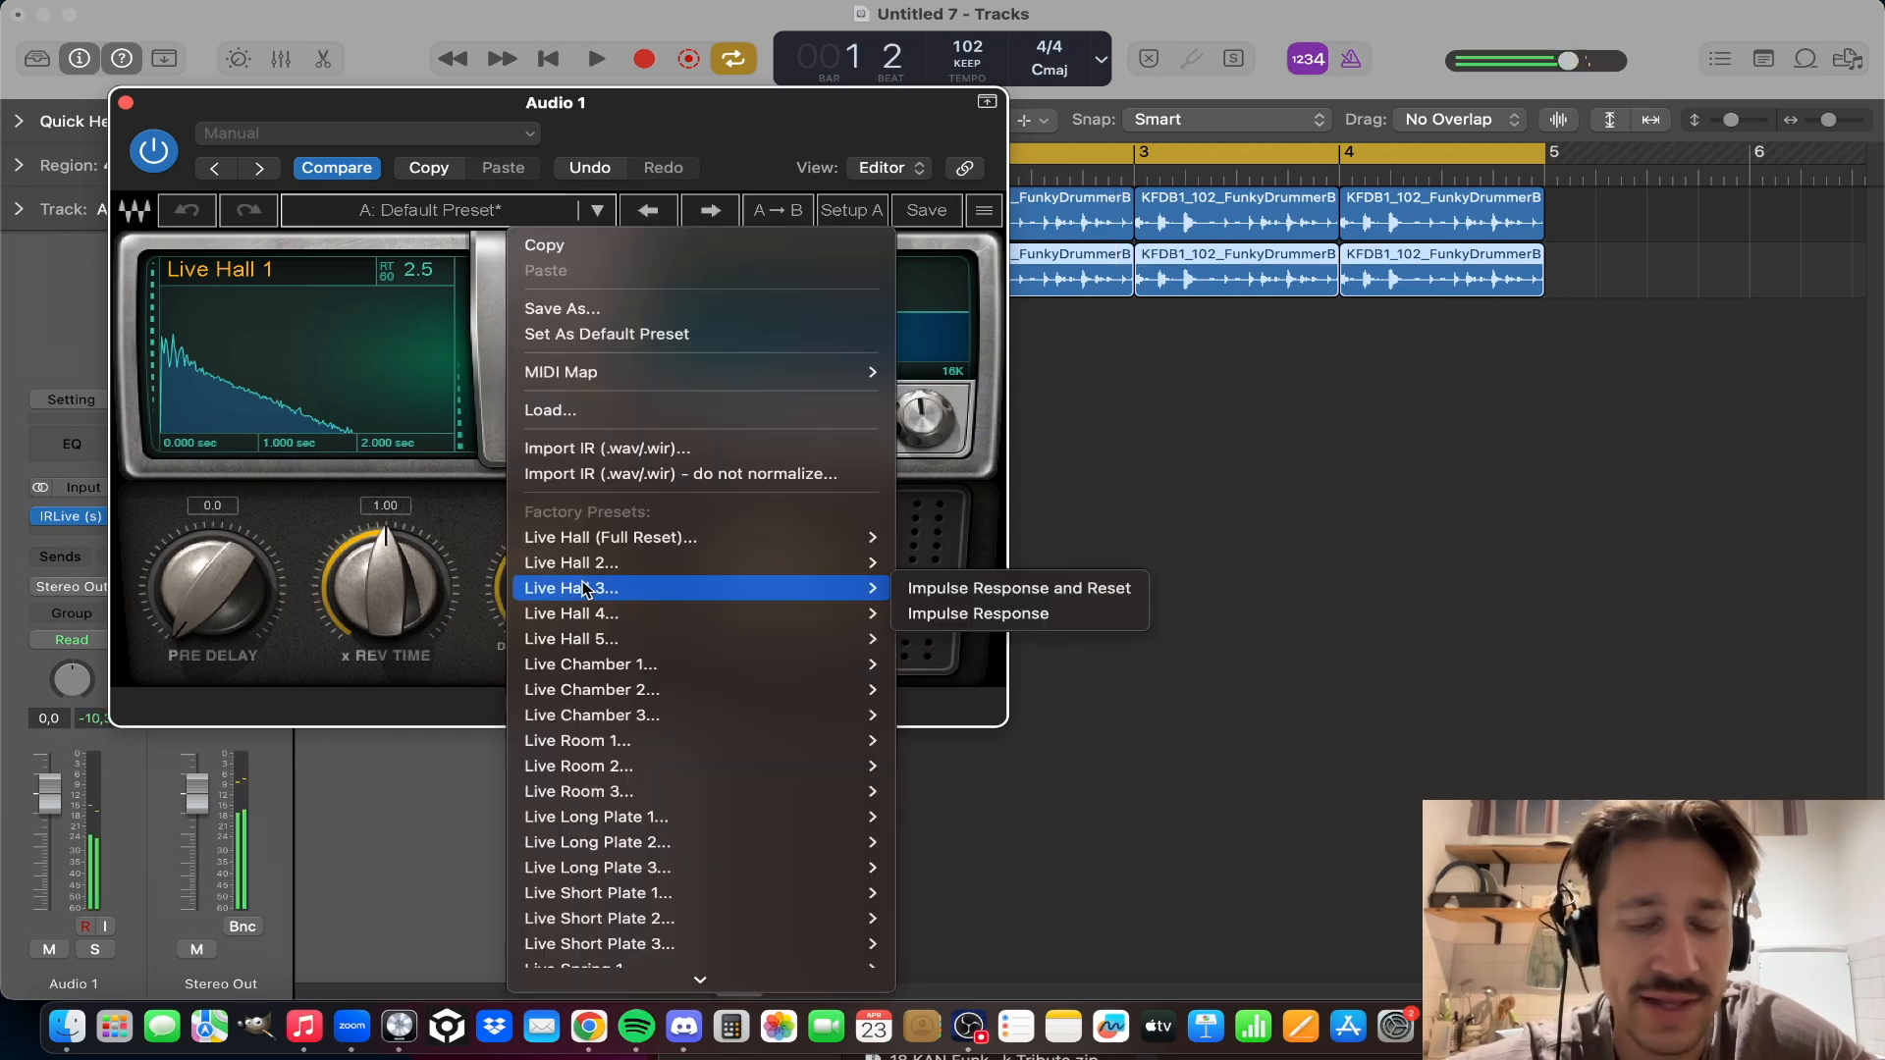
{"action": "scroll", "coordinate": [611, 677], "scroll_direction": "down", "scroll_amount": 3}
{"action": "mouse_move", "coordinate": [613, 697]}
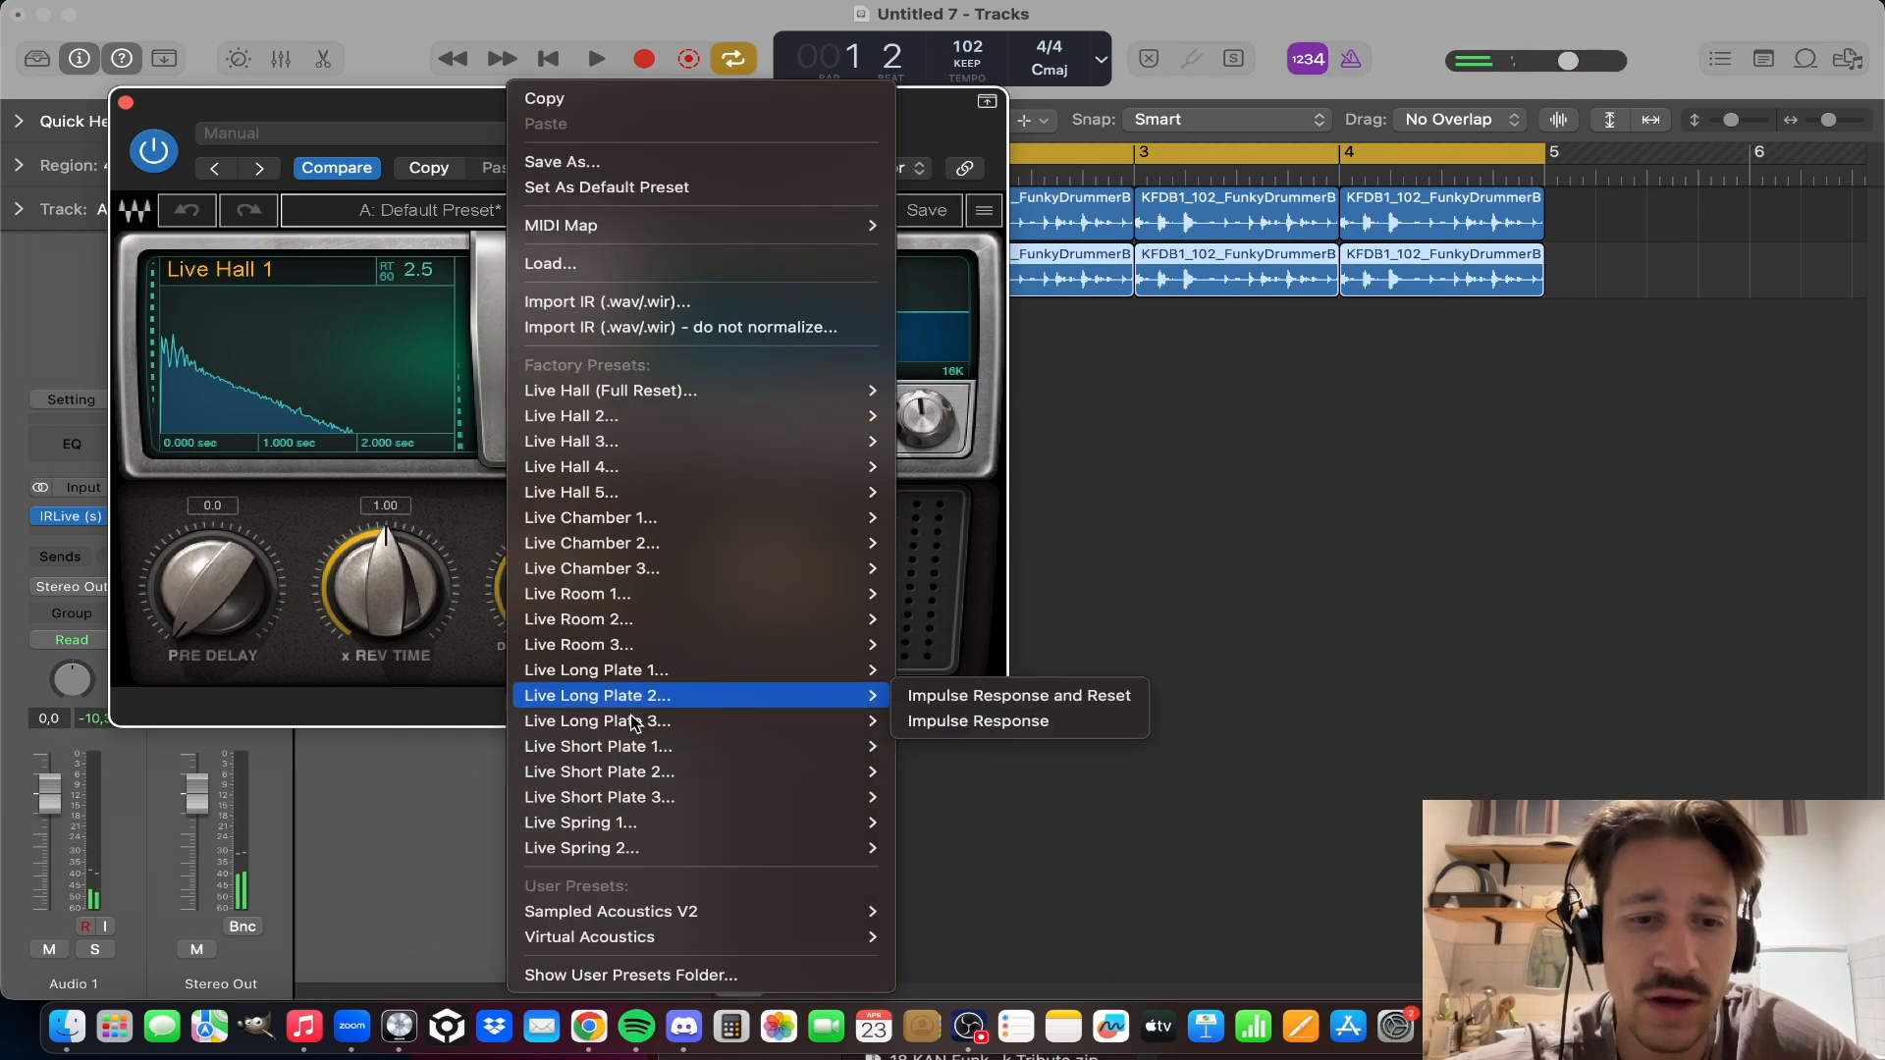
{"action": "mouse_move", "coordinate": [721, 910]}
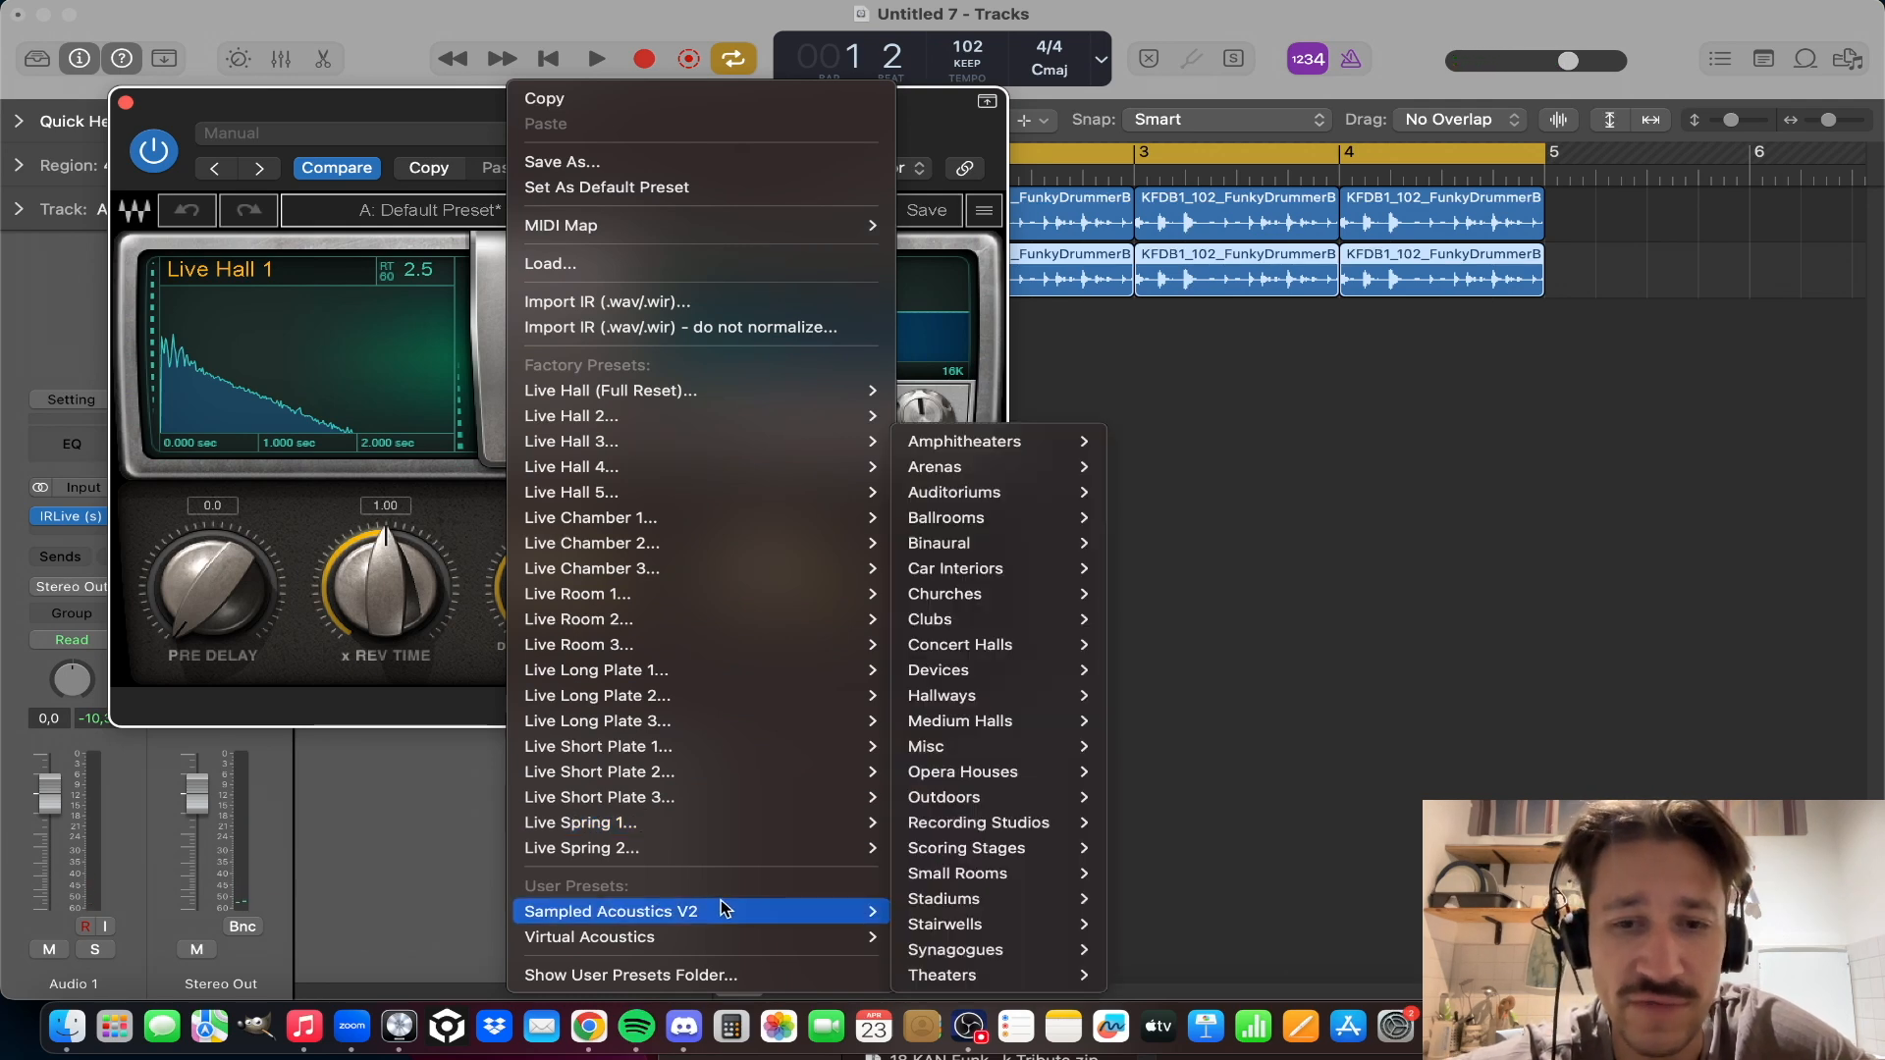
{"action": "mouse_move", "coordinate": [1031, 503]}
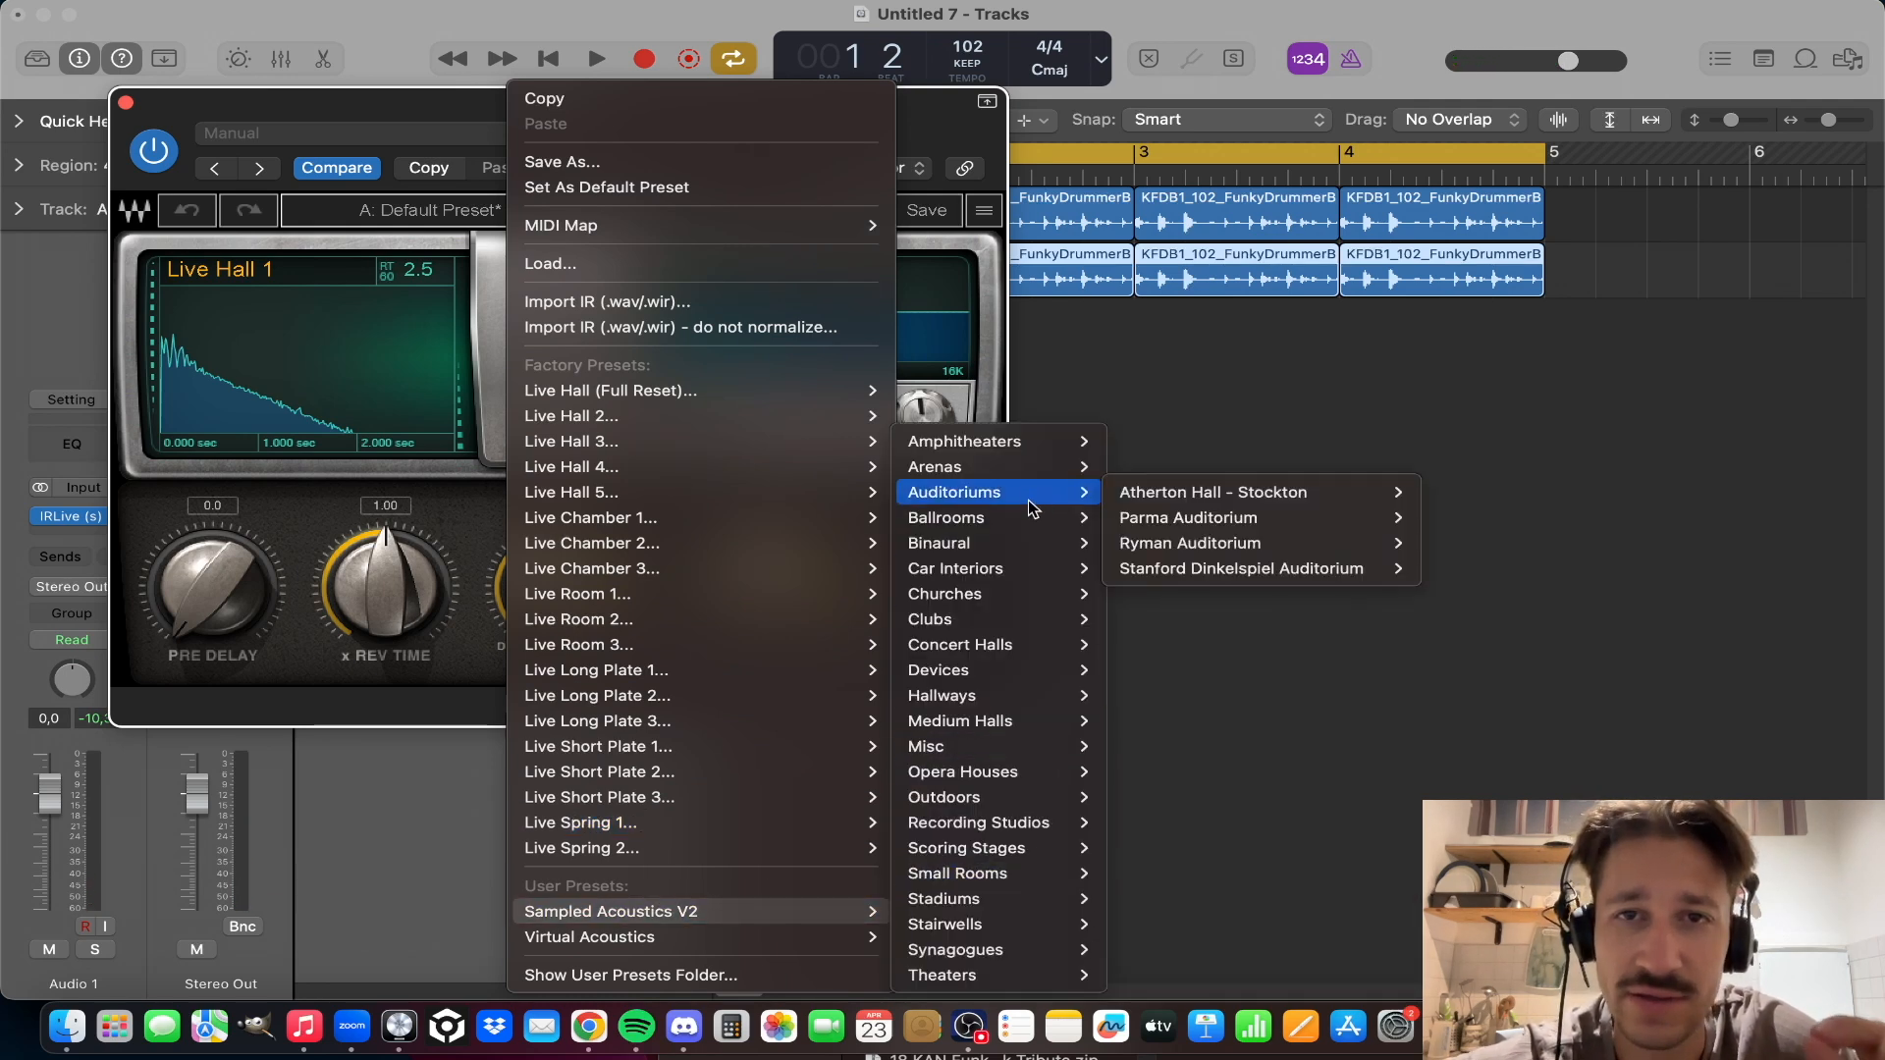
{"action": "mouse_move", "coordinate": [1040, 567]}
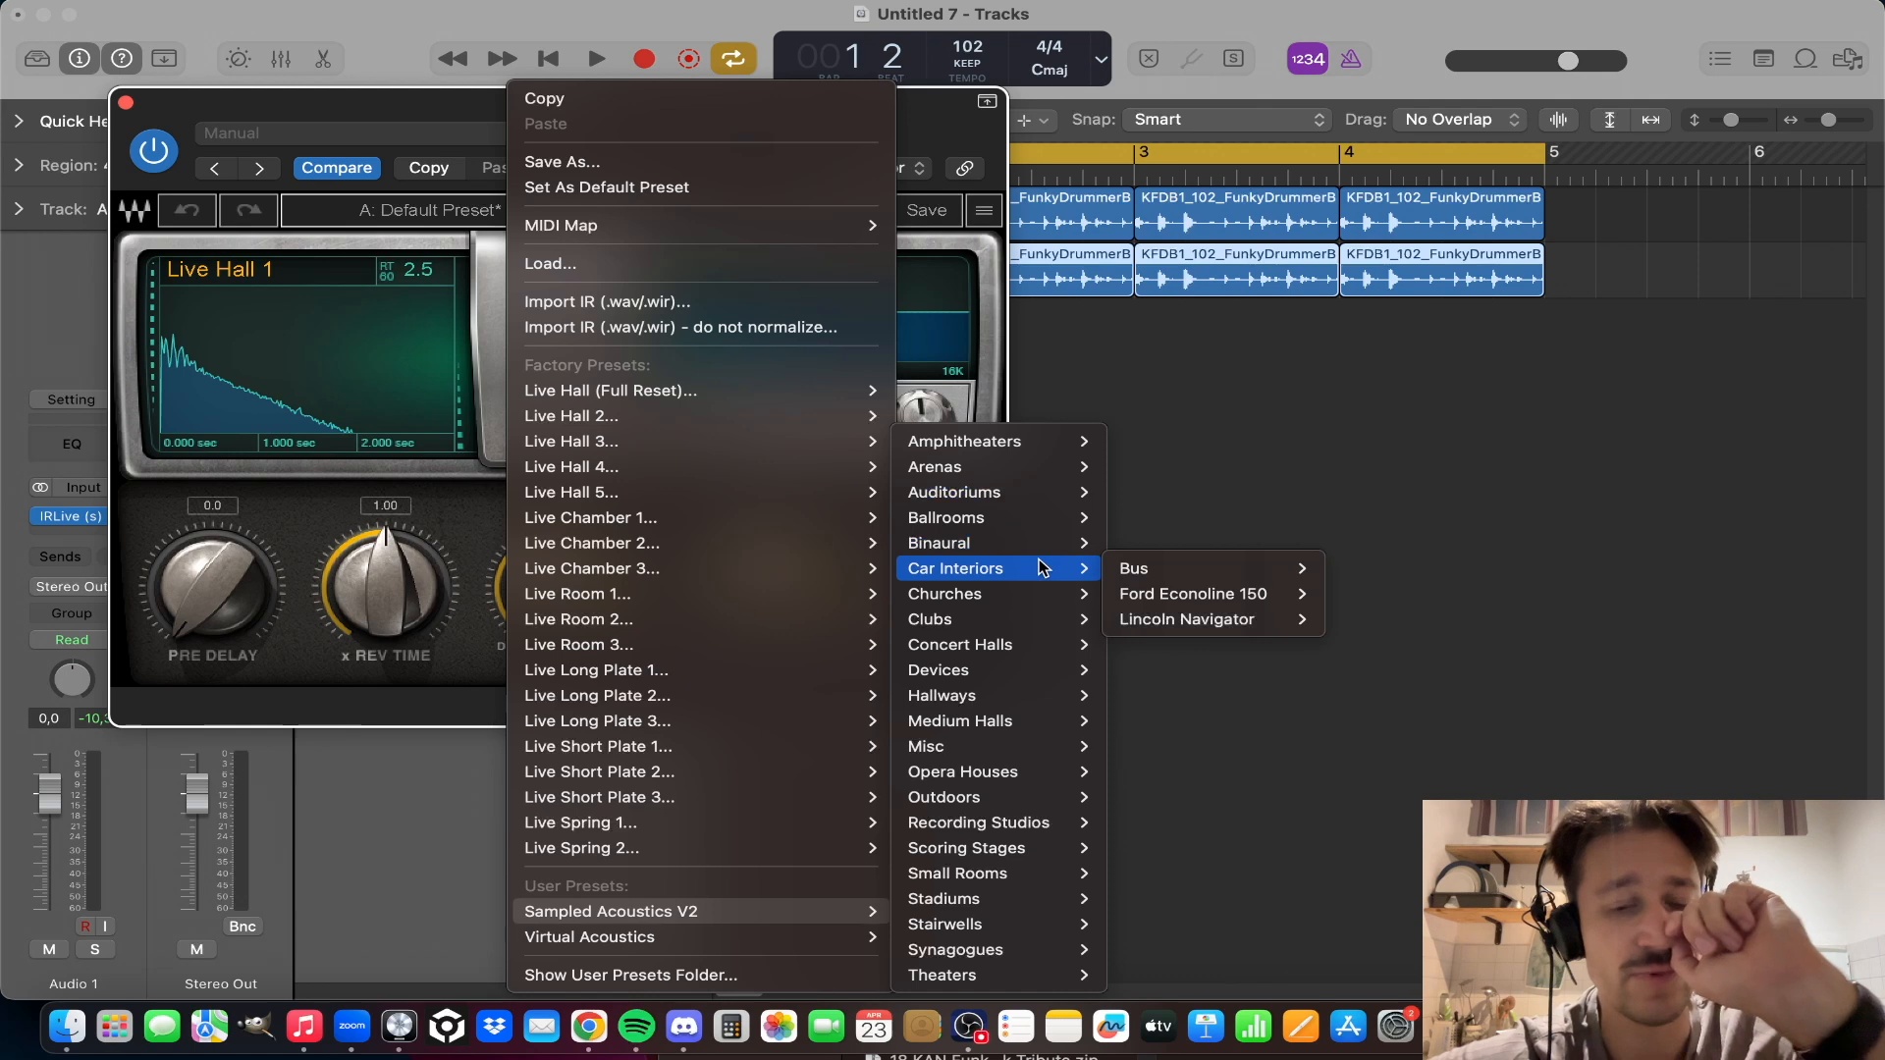
{"action": "mouse_move", "coordinate": [1171, 575]}
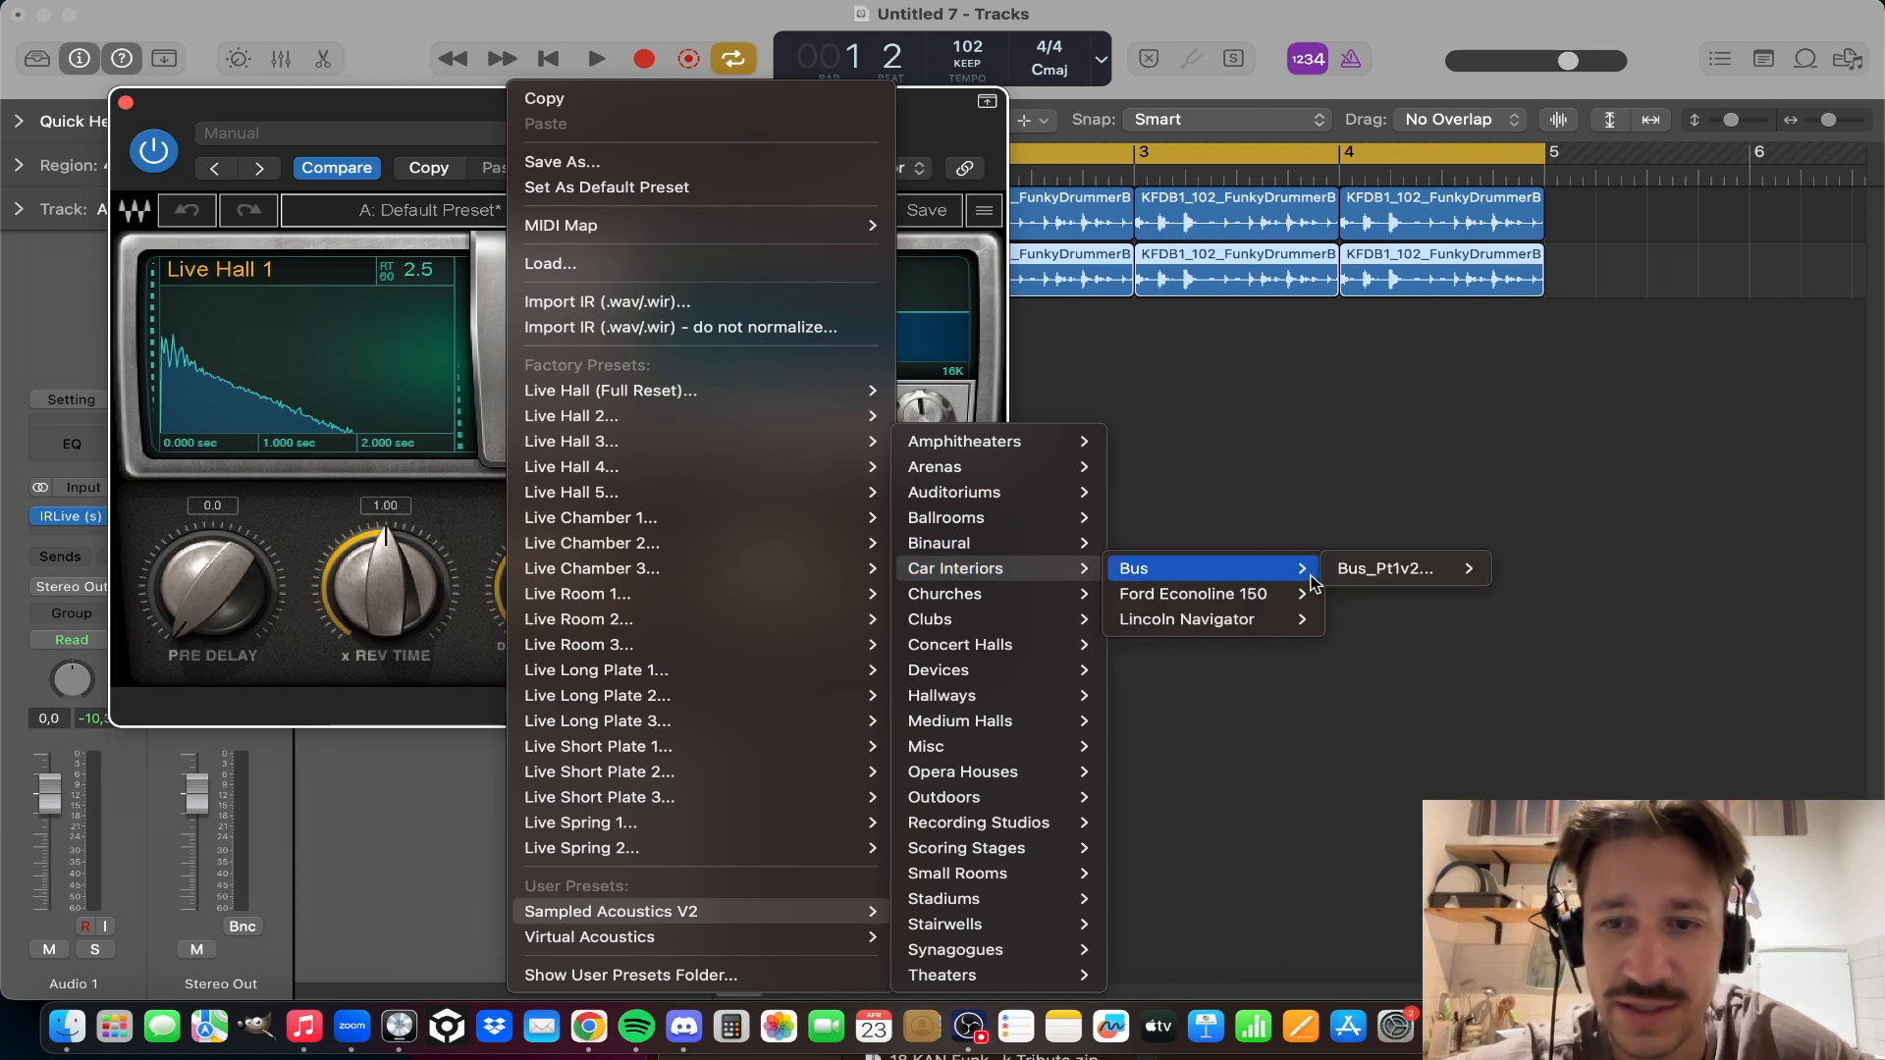
{"action": "mouse_move", "coordinate": [1386, 569]}
{"action": "left_click", "coordinate": [1538, 579]}
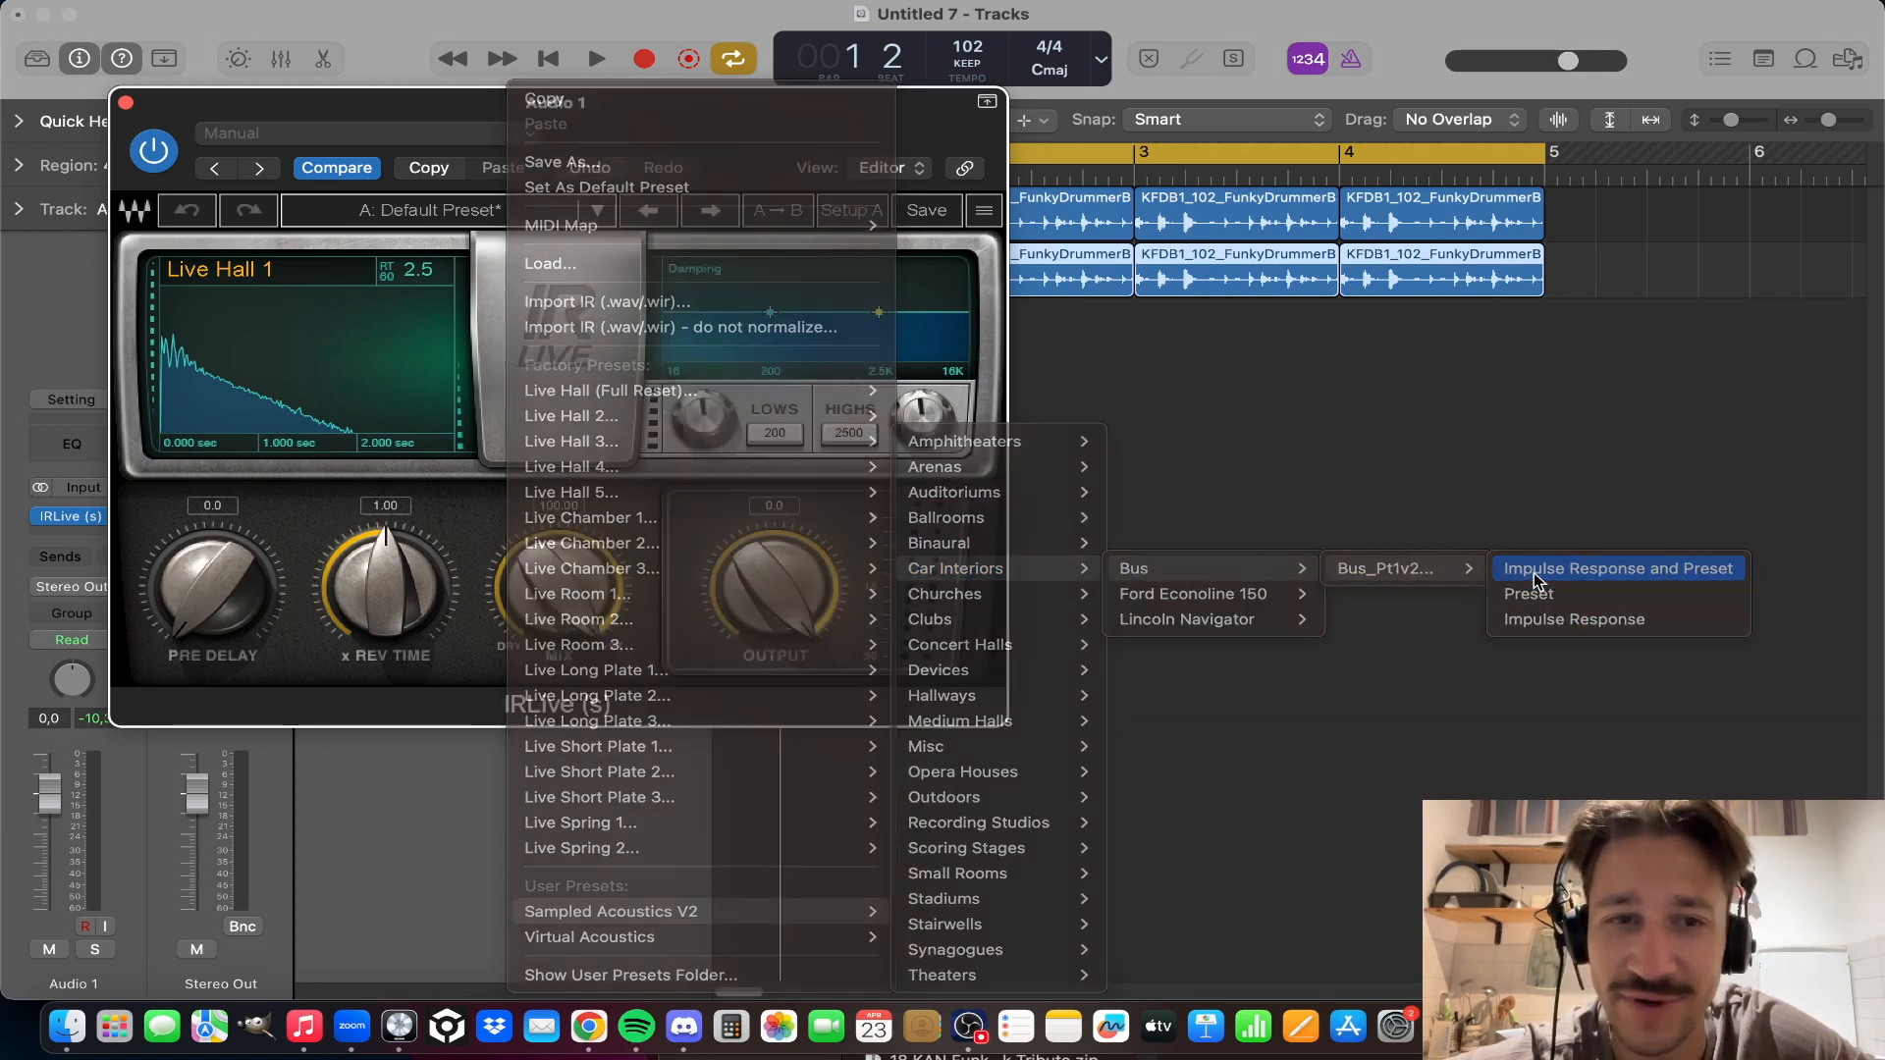
Step: Play the loop to audition the Bus reverb on Audio 1
{"action": "key", "text": "space"}
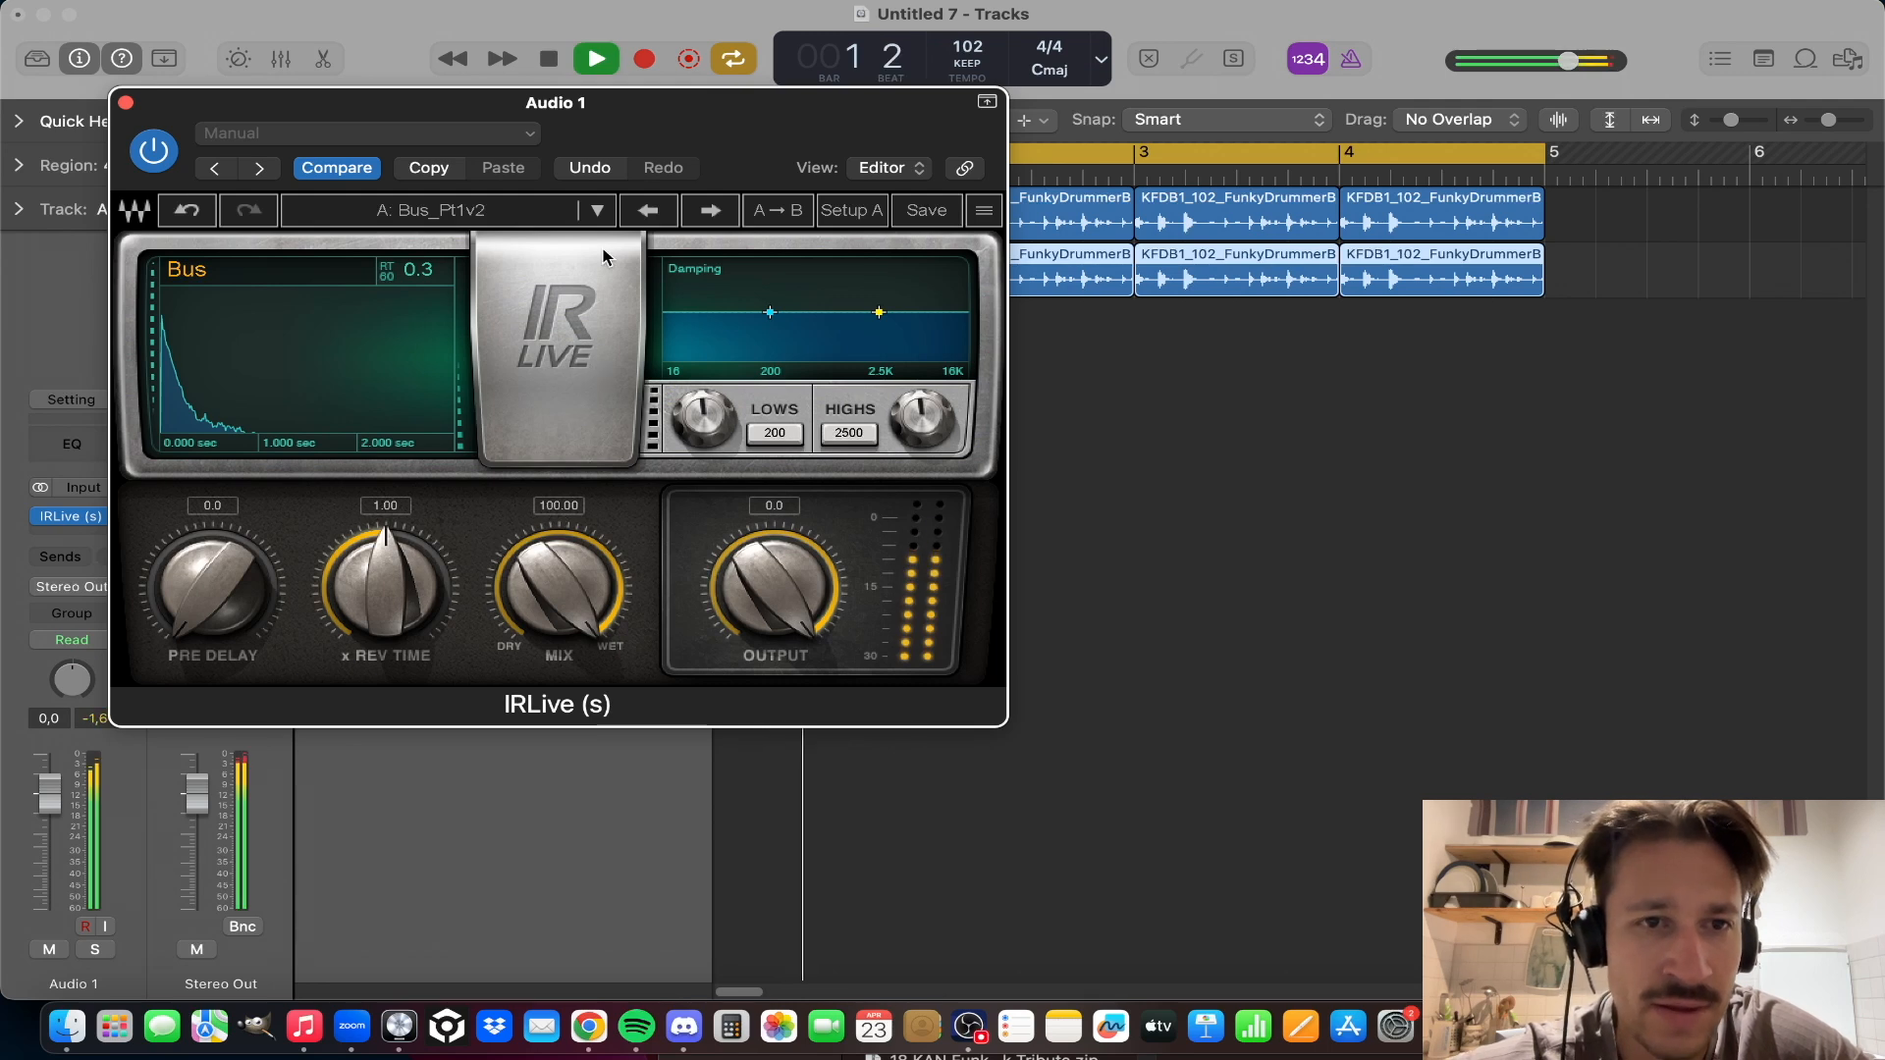
{"action": "key", "text": "space"}
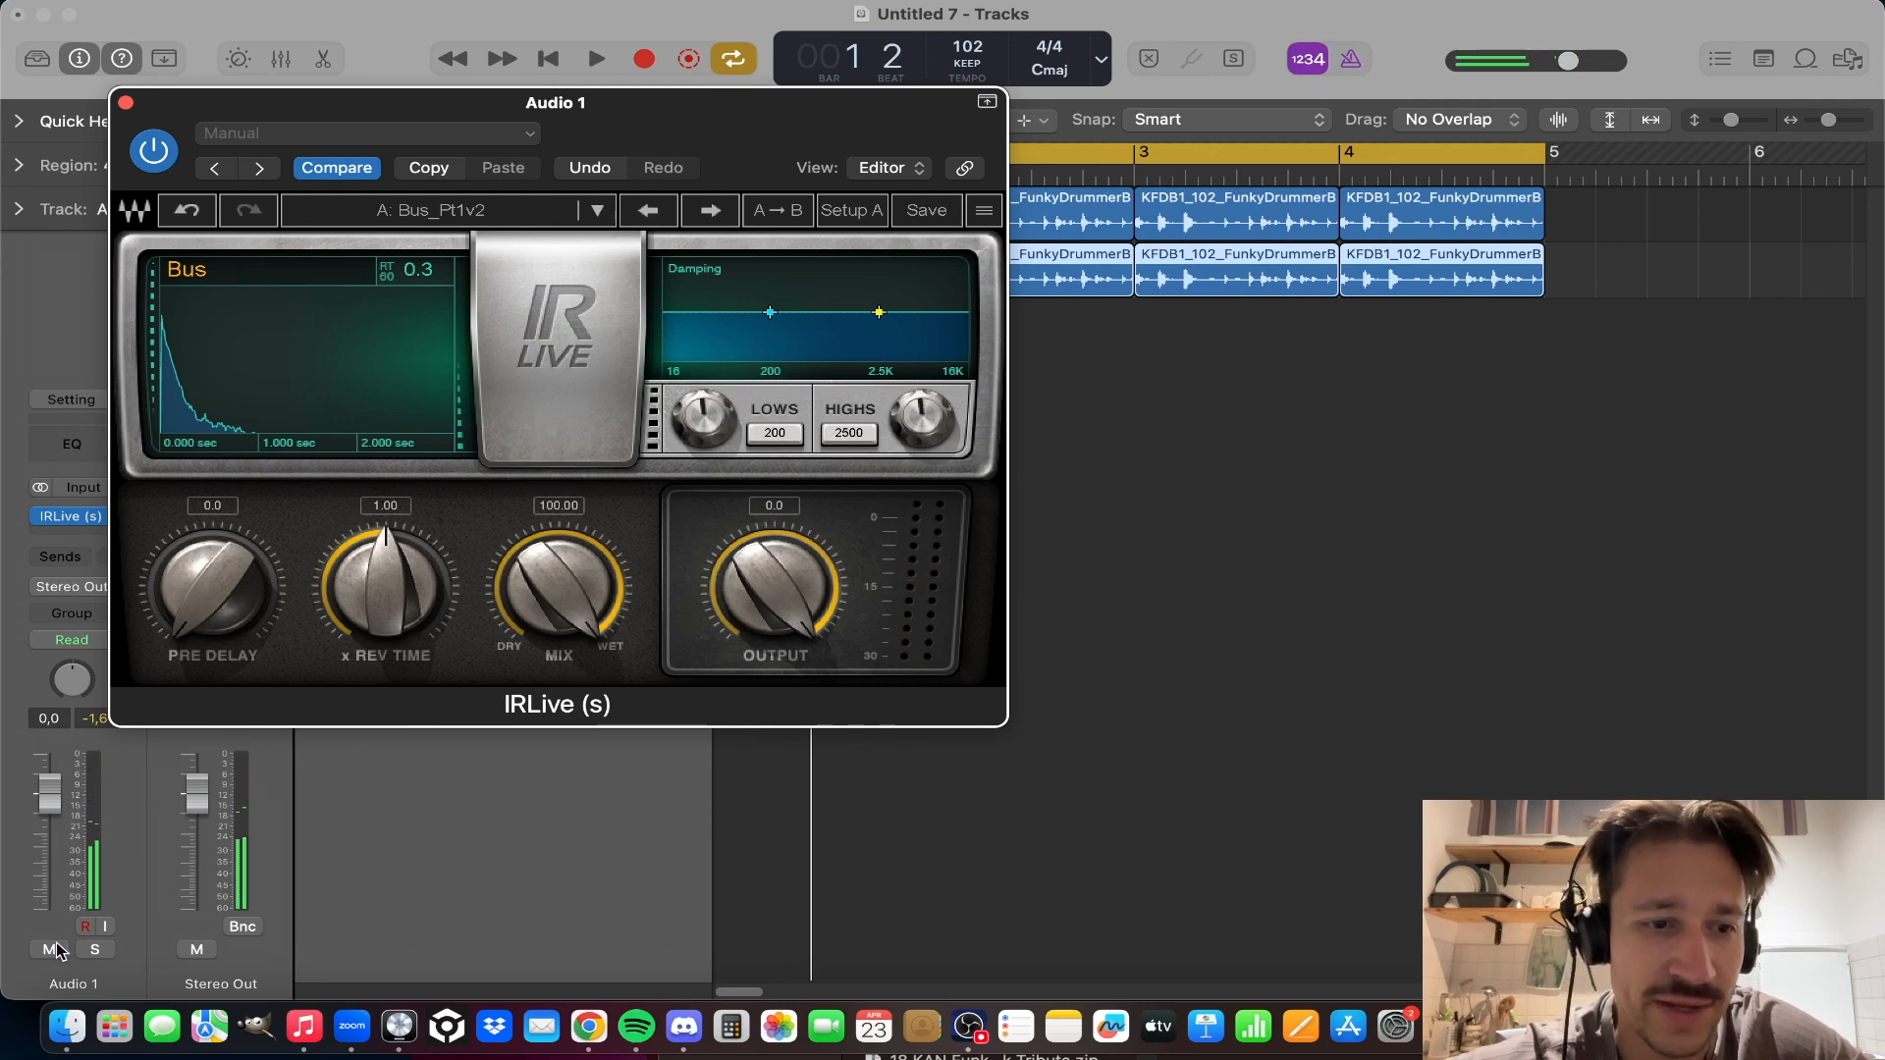
{"action": "key", "text": "space"}
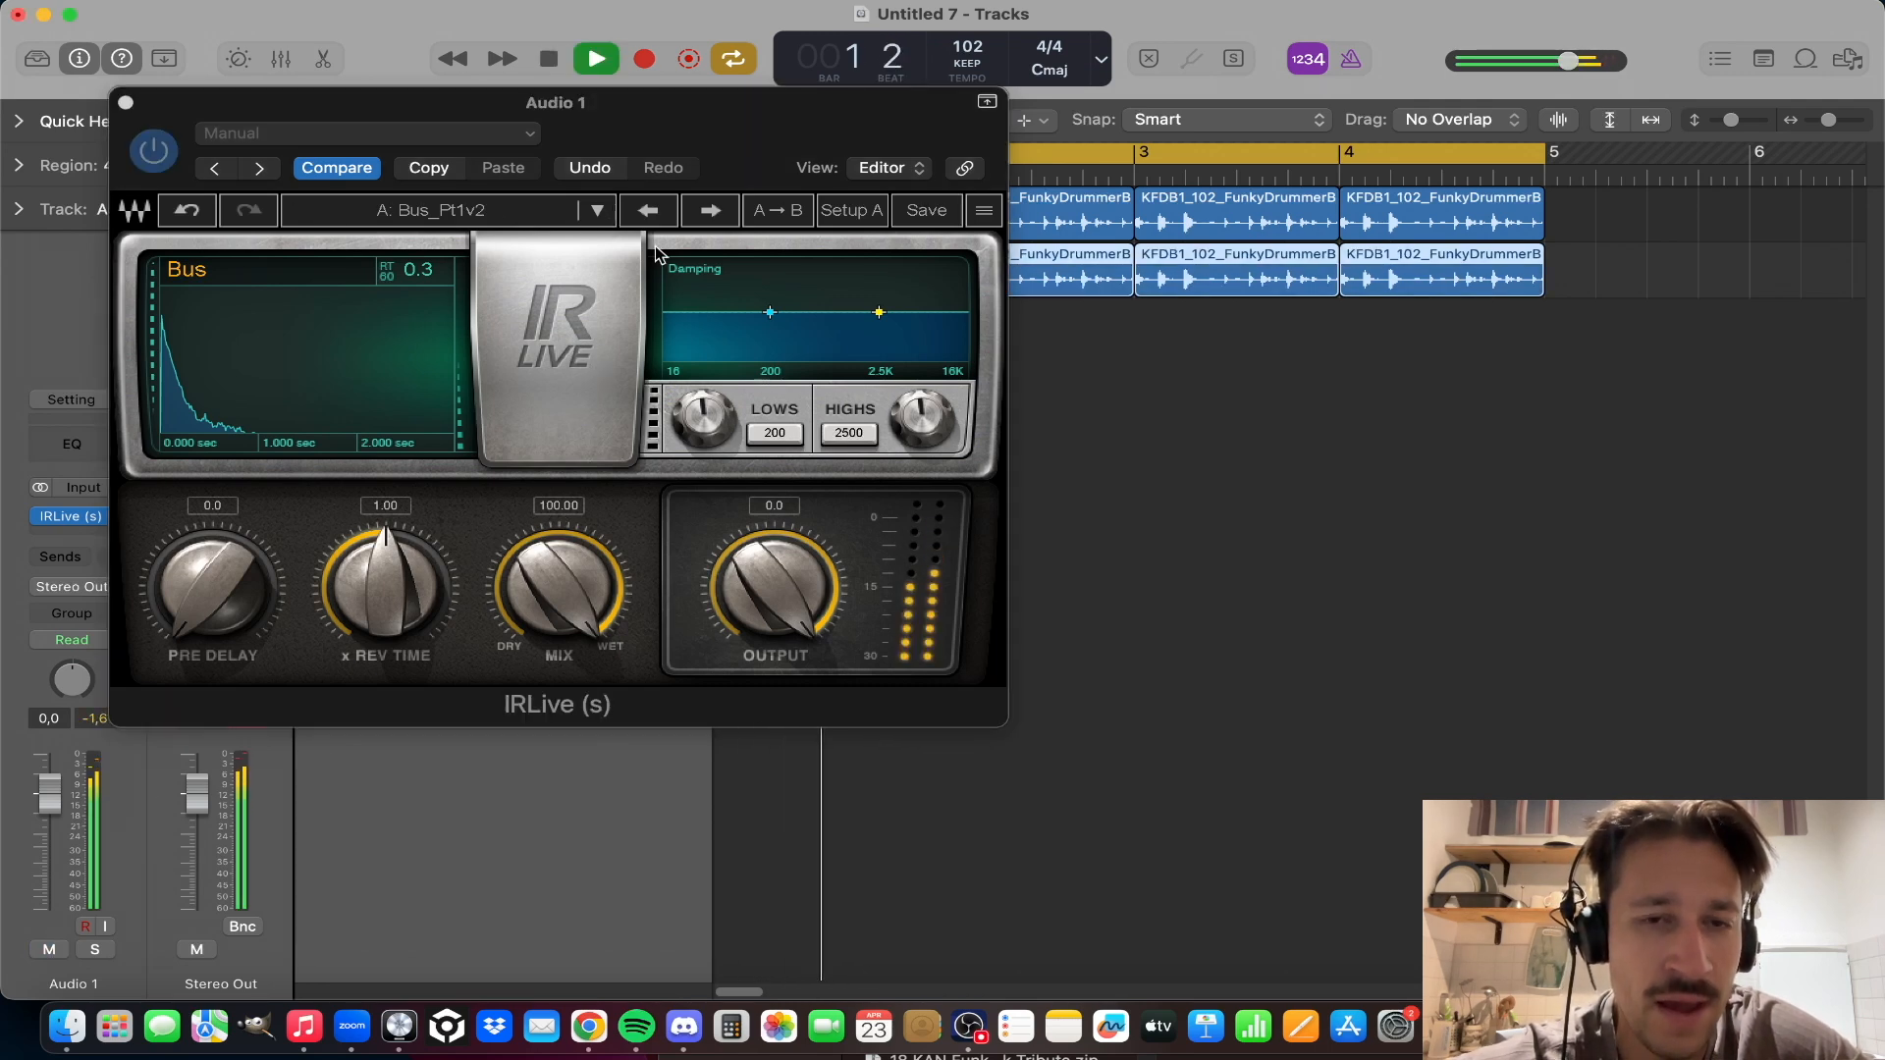
{"action": "key", "text": "space"}
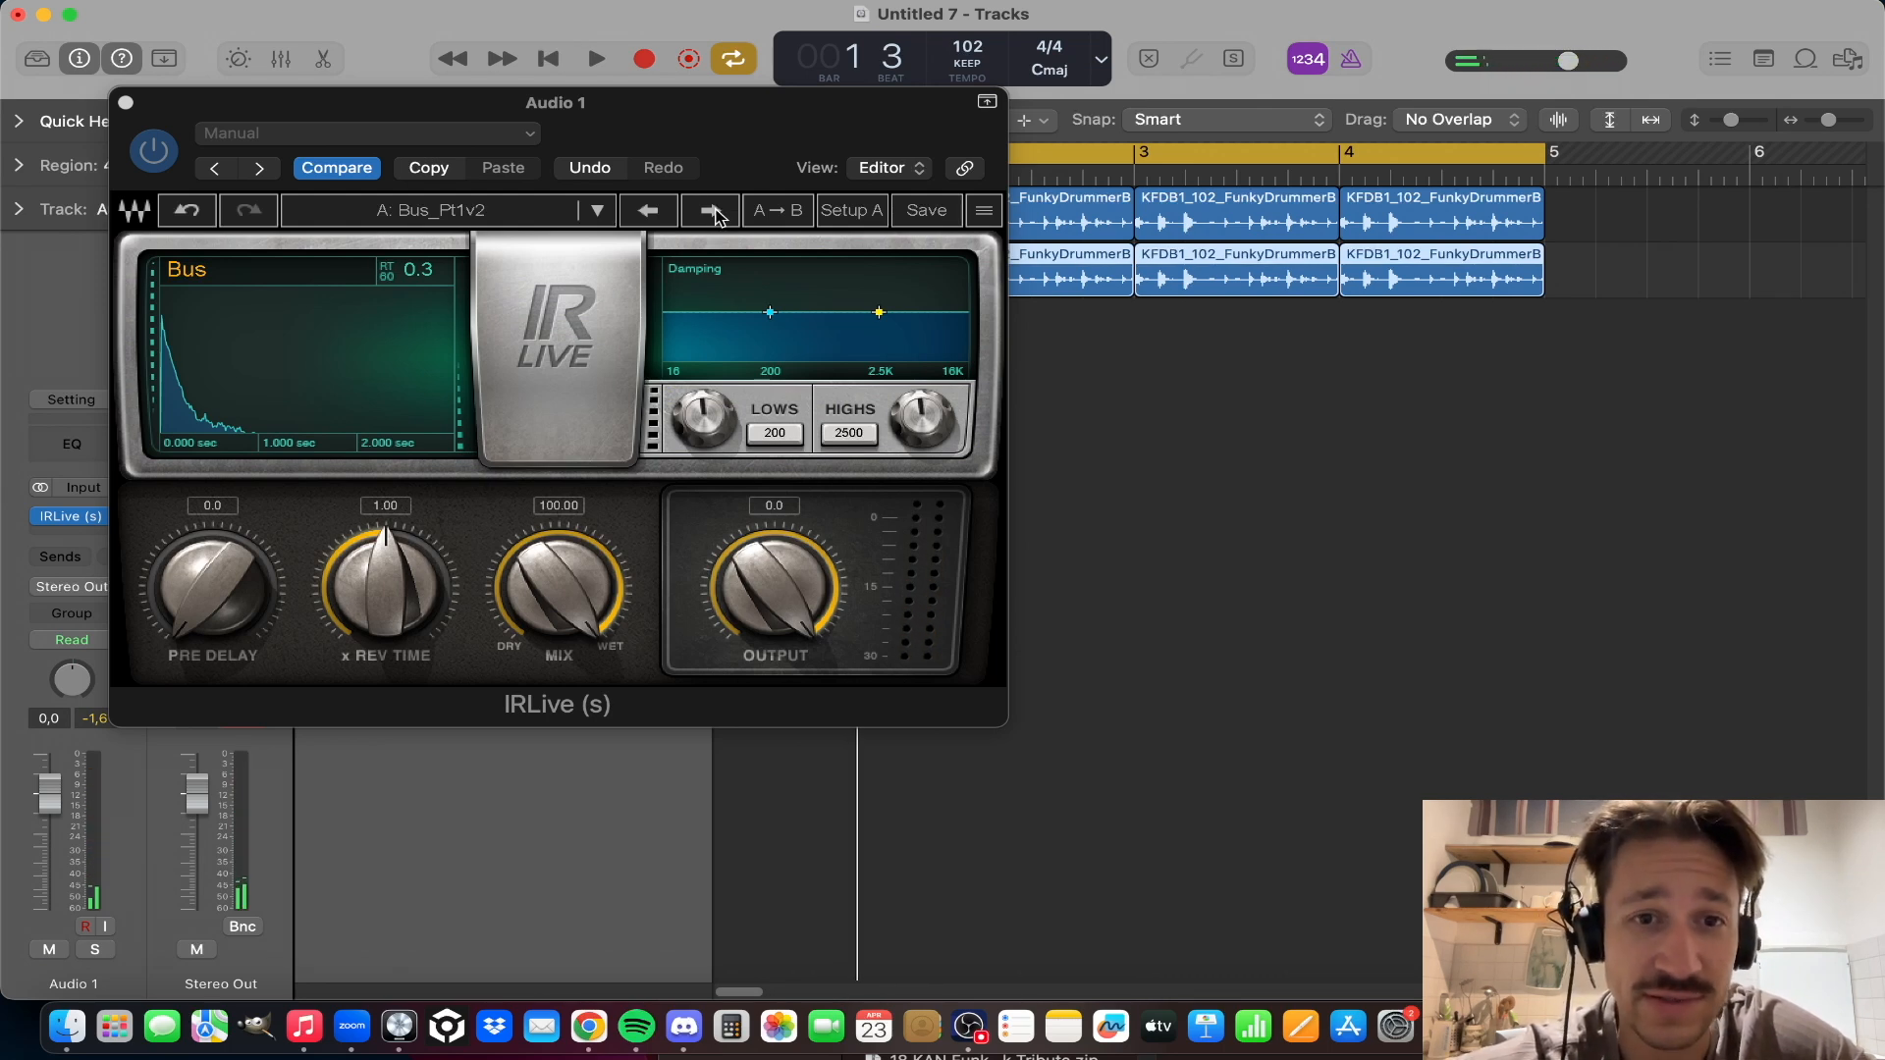
Step: Audition the following car interior presets up to Lincoln Navigator_Pt1v2, then return to Bus_Pt1v2 and play it again
{"action": "left_click", "coordinate": [711, 210]}
{"action": "key", "text": "space"}
{"action": "left_click", "coordinate": [710, 211]}
{"action": "left_click", "coordinate": [711, 210]}
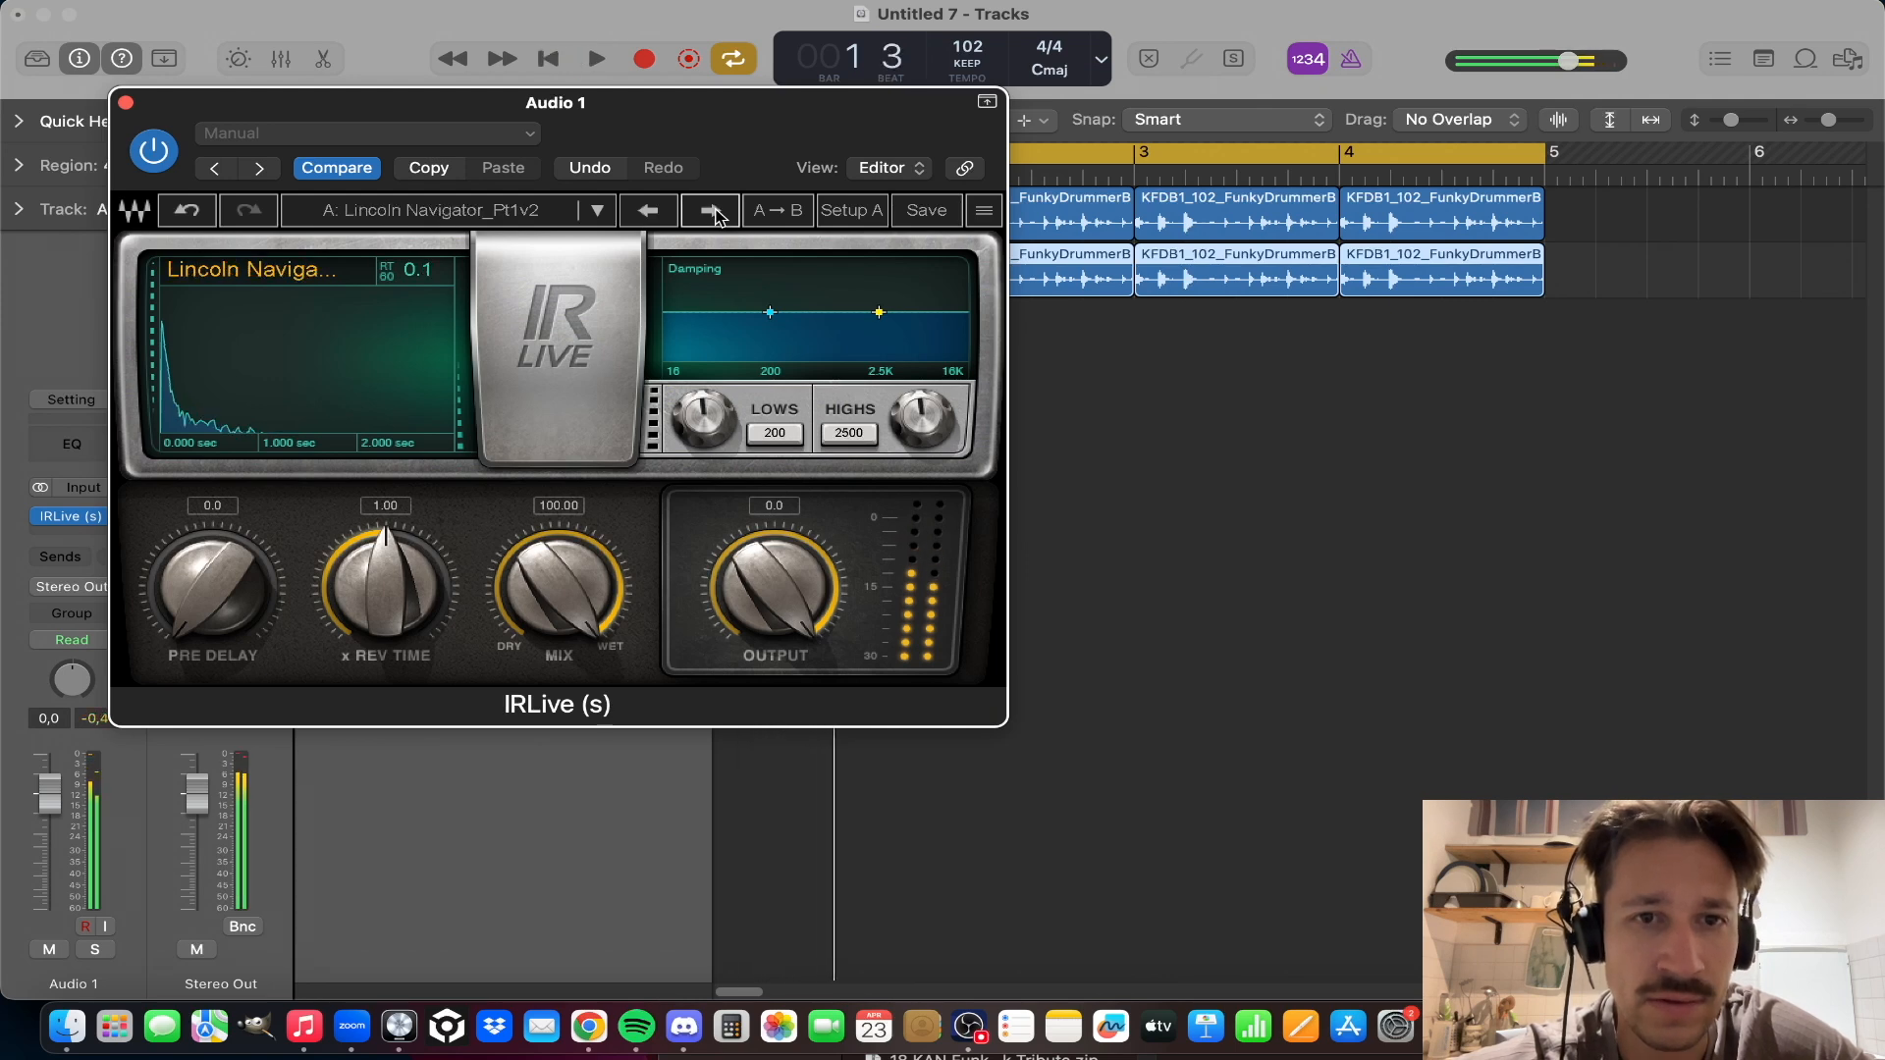
{"action": "key", "text": "space"}
{"action": "left_click", "coordinate": [650, 211]}
{"action": "left_click", "coordinate": [650, 210]}
{"action": "left_click", "coordinate": [650, 210]}
{"action": "key", "text": "space"}
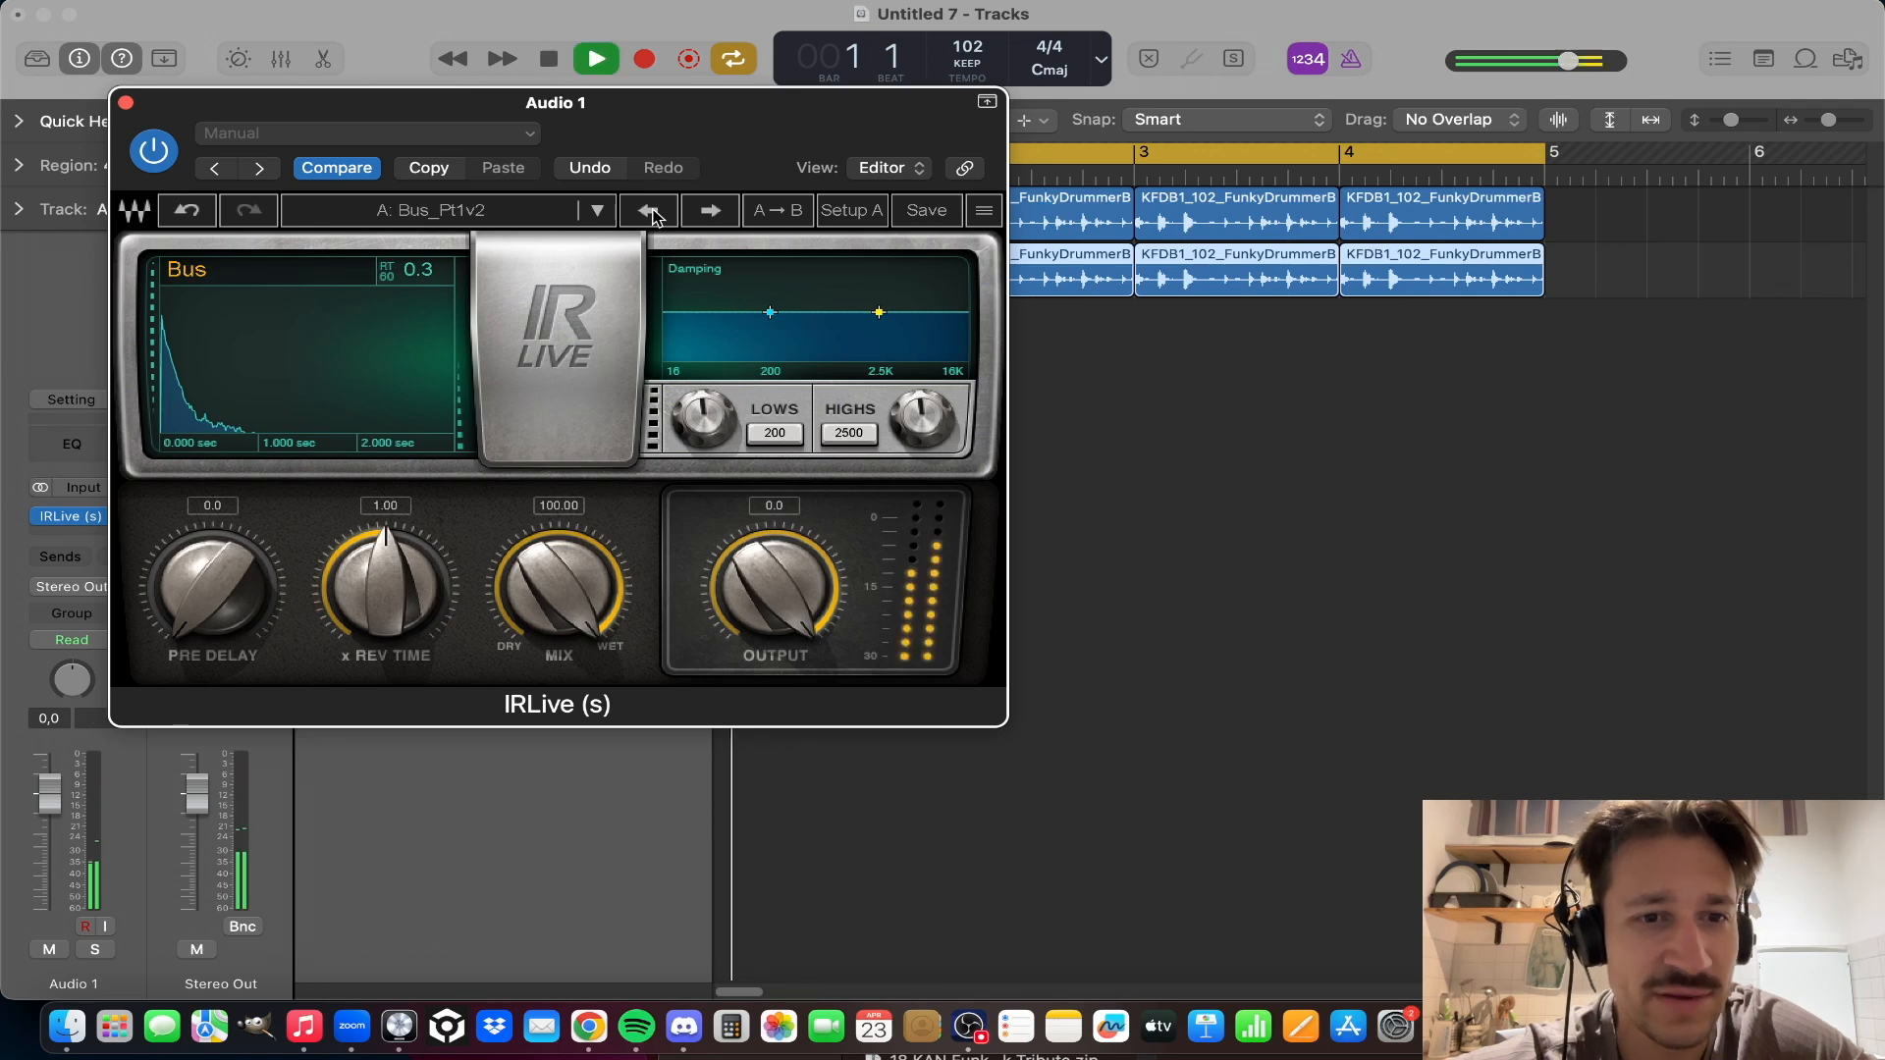
{"action": "key", "text": "space"}
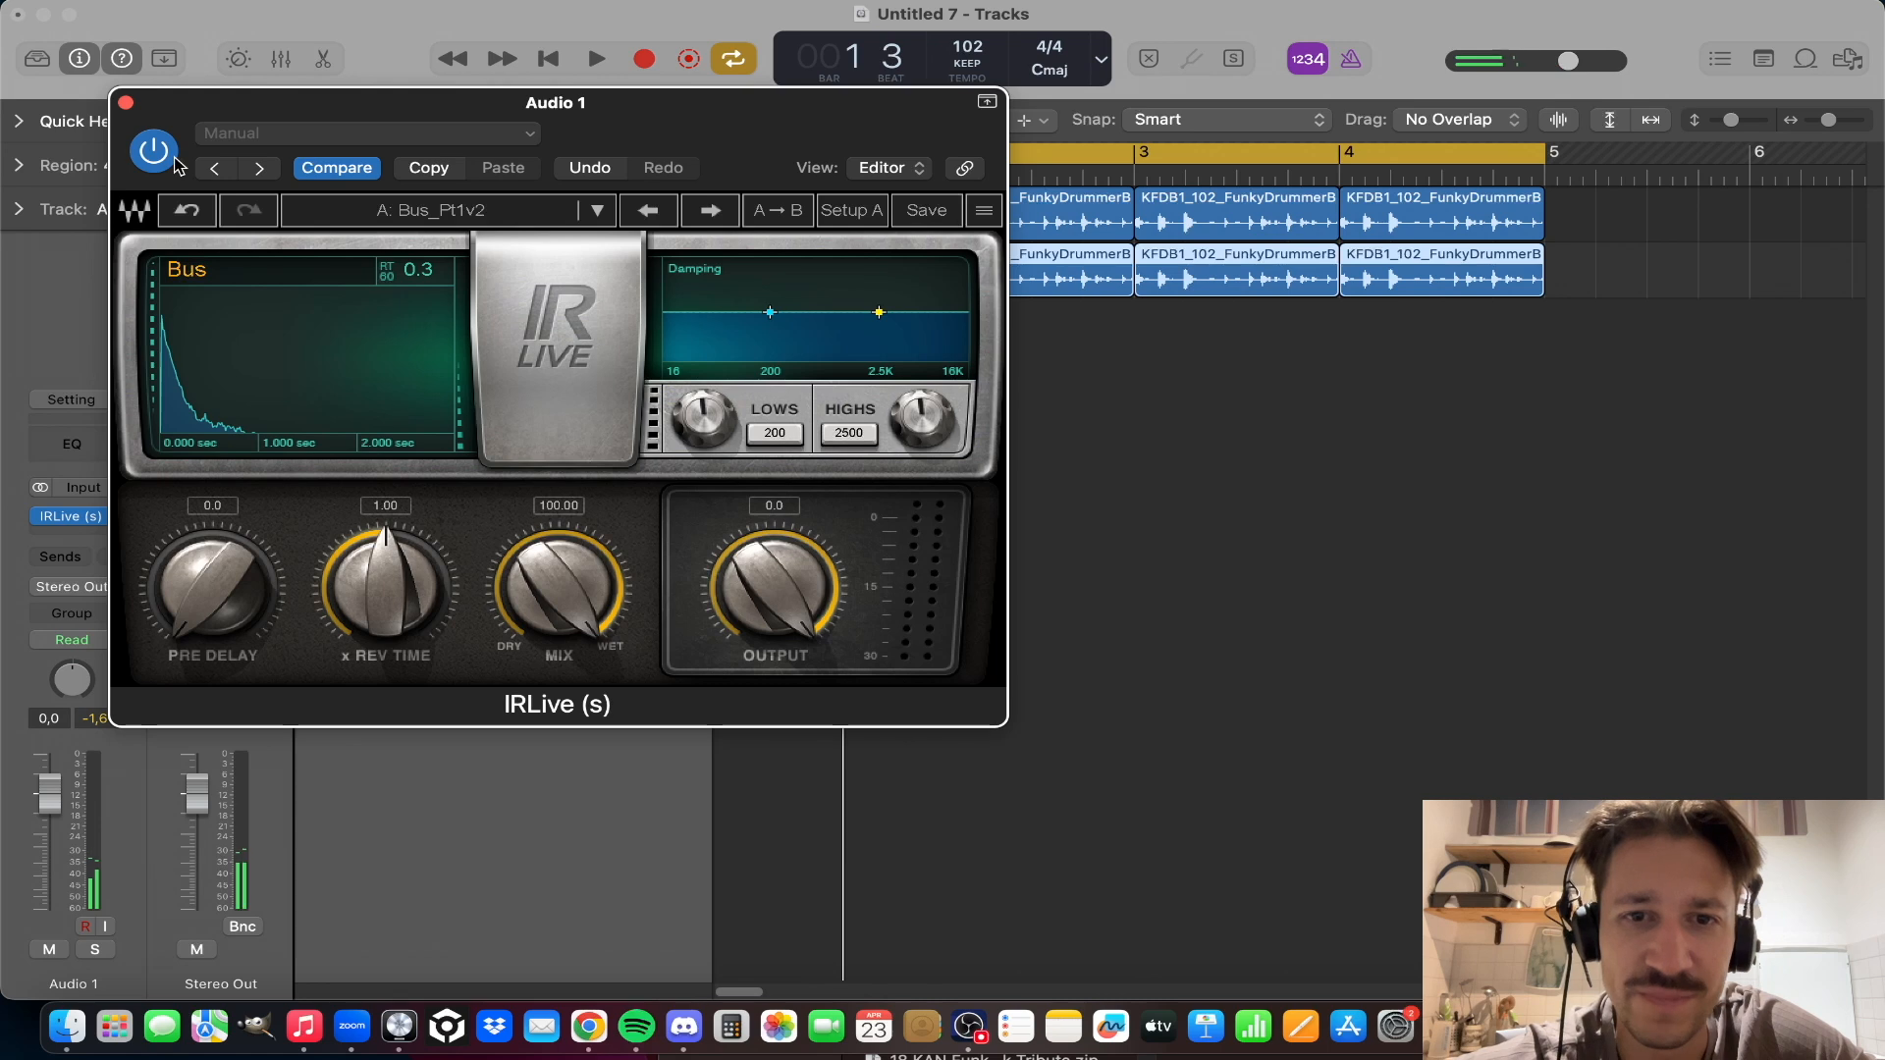
Step: Close the IRLive window and listen to both drum tracks together
{"action": "left_click", "coordinate": [125, 103]}
{"action": "key", "text": "space"}
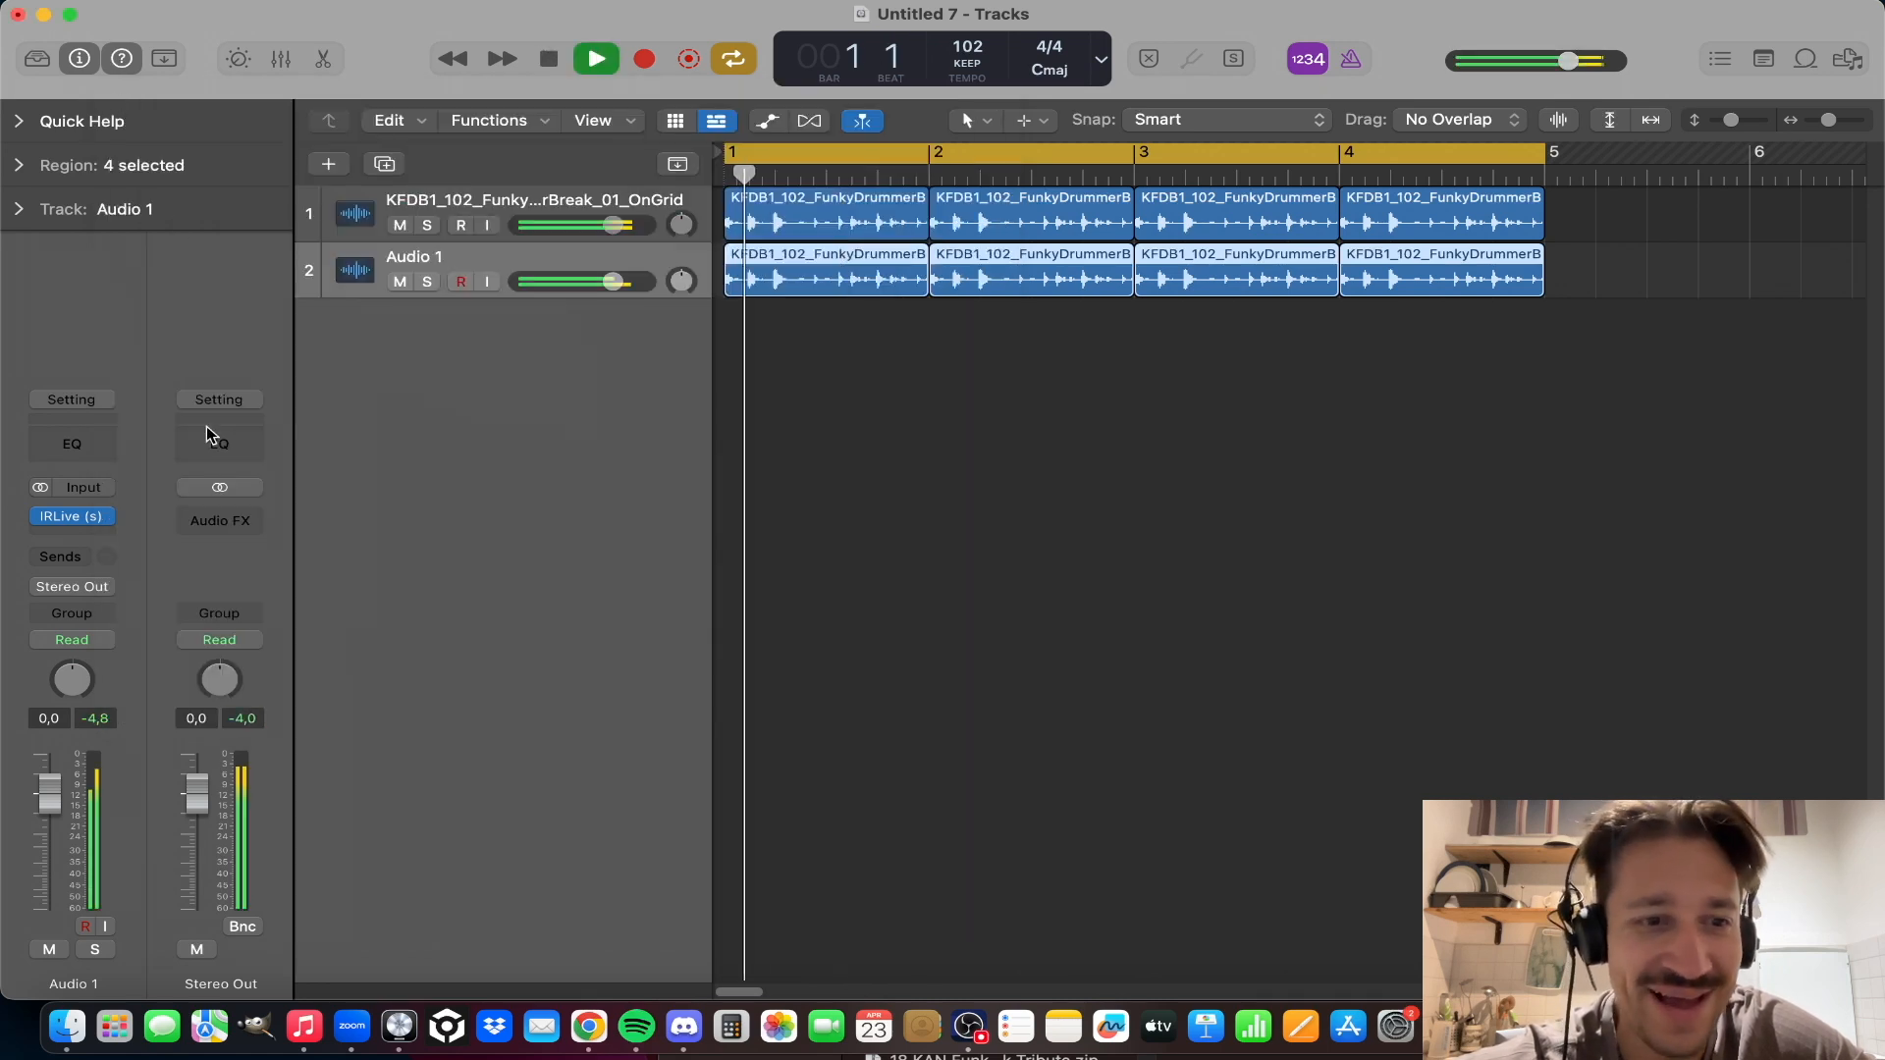
{"action": "key", "text": "space"}
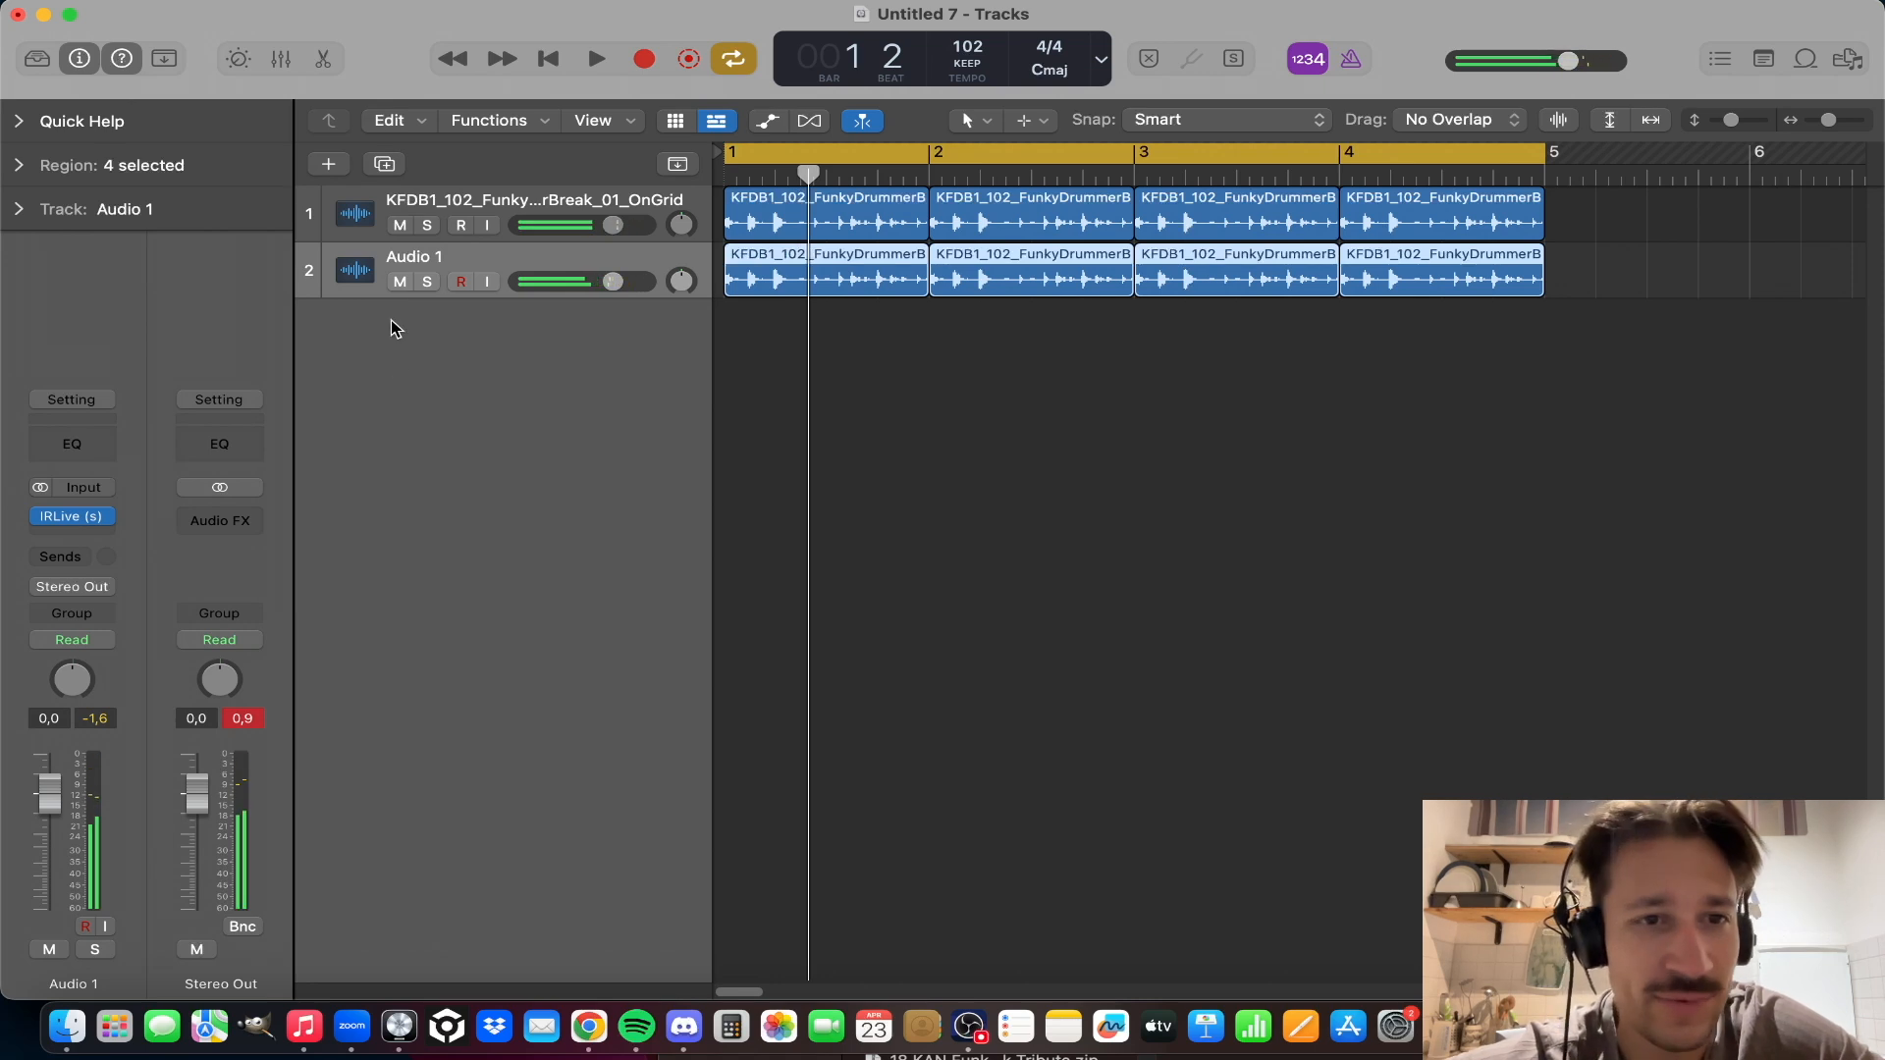
Step: Add a Channel EQ after IRLive on Audio 1, set its low cut to about 342 Hz during playback, and close it
{"action": "left_click", "coordinate": [67, 447]}
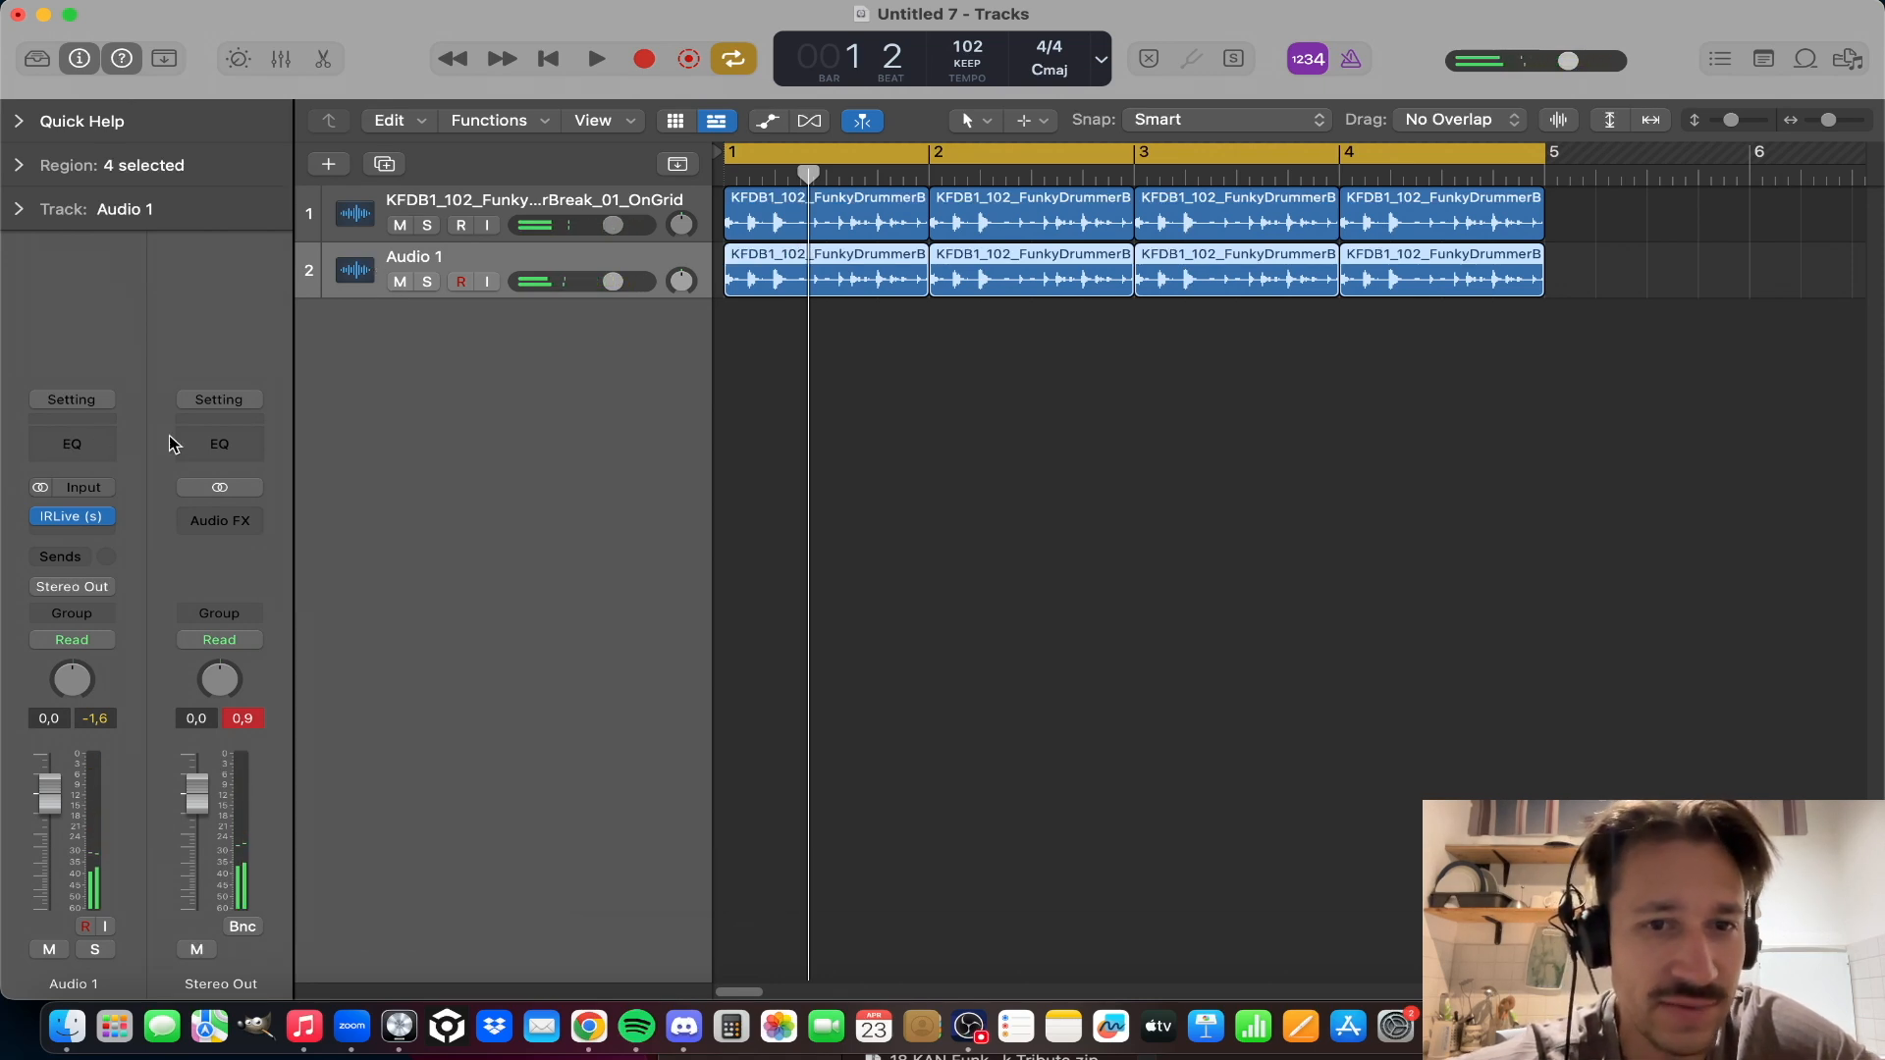
{"action": "left_click", "coordinate": [685, 410]}
{"action": "mouse_move", "coordinate": [757, 301]}
{"action": "left_mouse_down"}
{"action": "mouse_move", "coordinate": [559, 277]}
{"action": "mouse_move", "coordinate": [260, 118]}
{"action": "left_mouse_up"}
{"action": "key", "text": "space"}
{"action": "mouse_move", "coordinate": [186, 444]}
{"action": "left_mouse_down"}
{"action": "mouse_move", "coordinate": [610, 526]}
{"action": "mouse_move", "coordinate": [1018, 557]}
{"action": "mouse_move", "coordinate": [556, 496]}
{"action": "mouse_move", "coordinate": [660, 505]}
{"action": "left_mouse_up"}
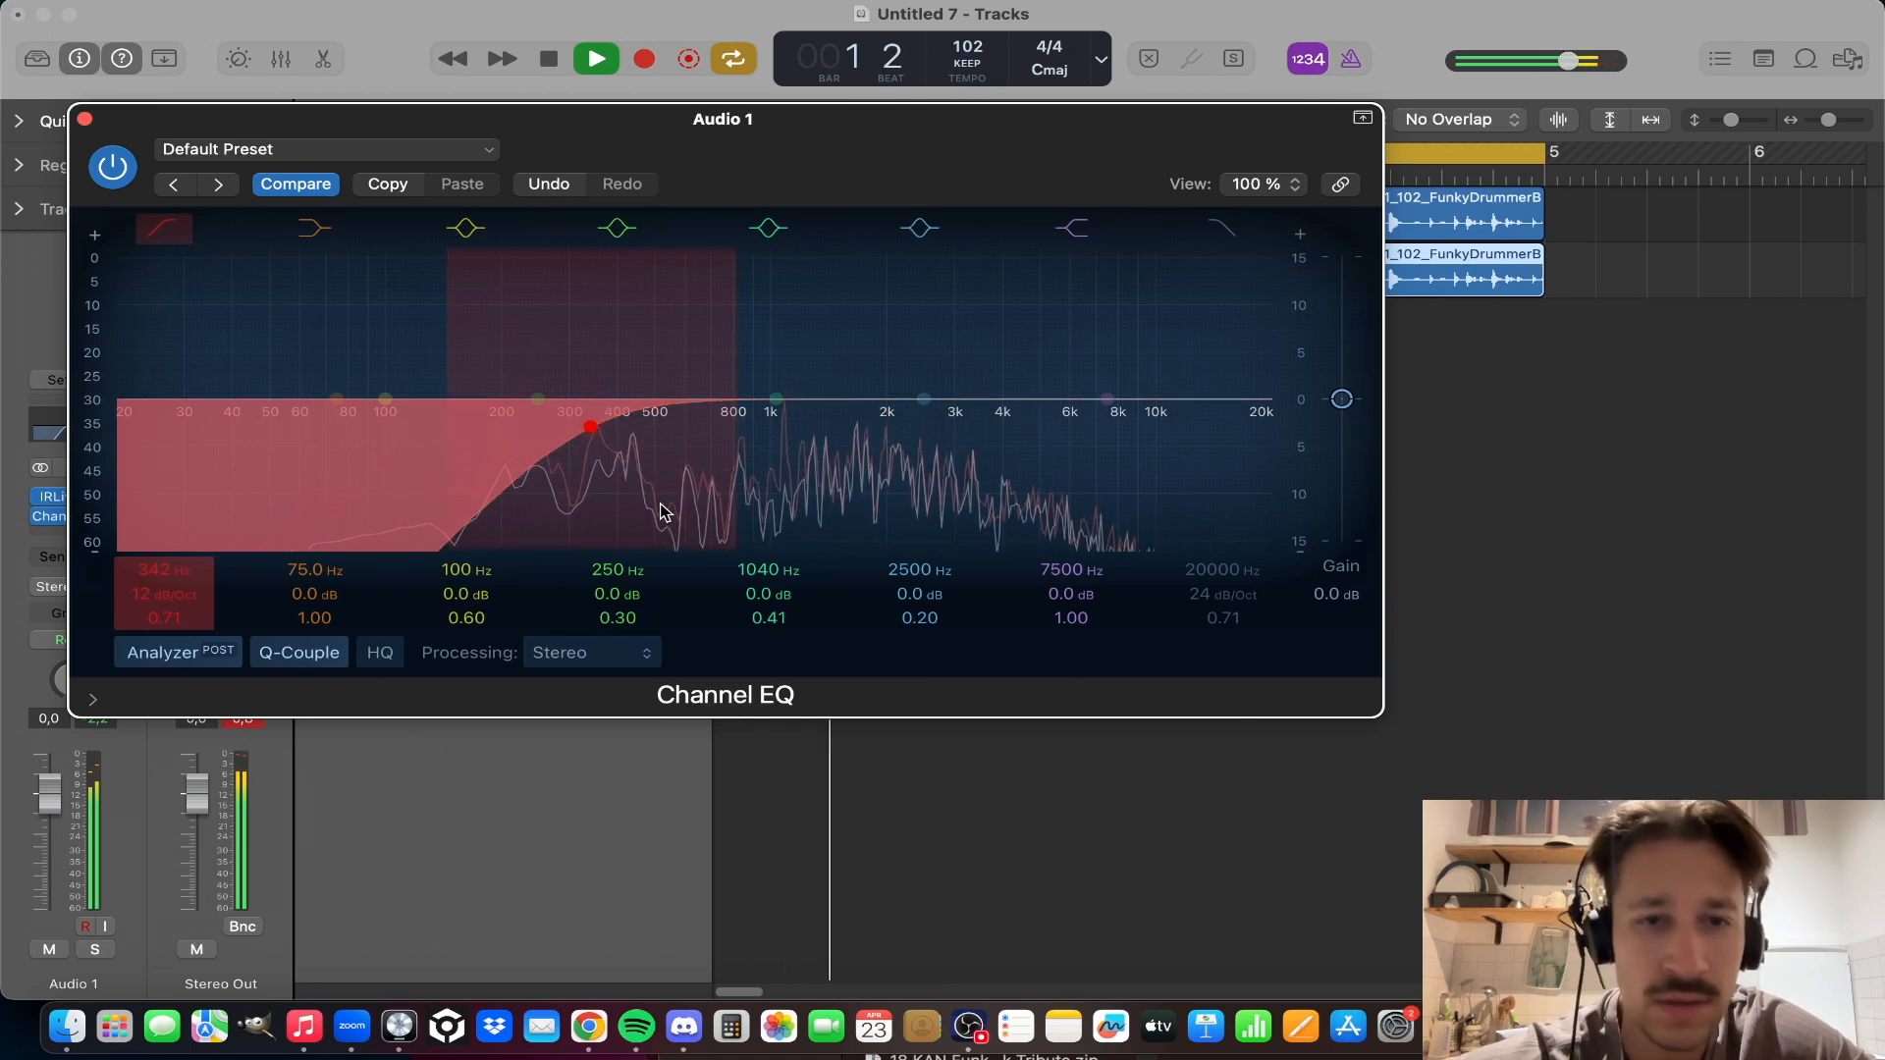
{"action": "key", "text": "space"}
{"action": "left_click", "coordinate": [84, 119]}
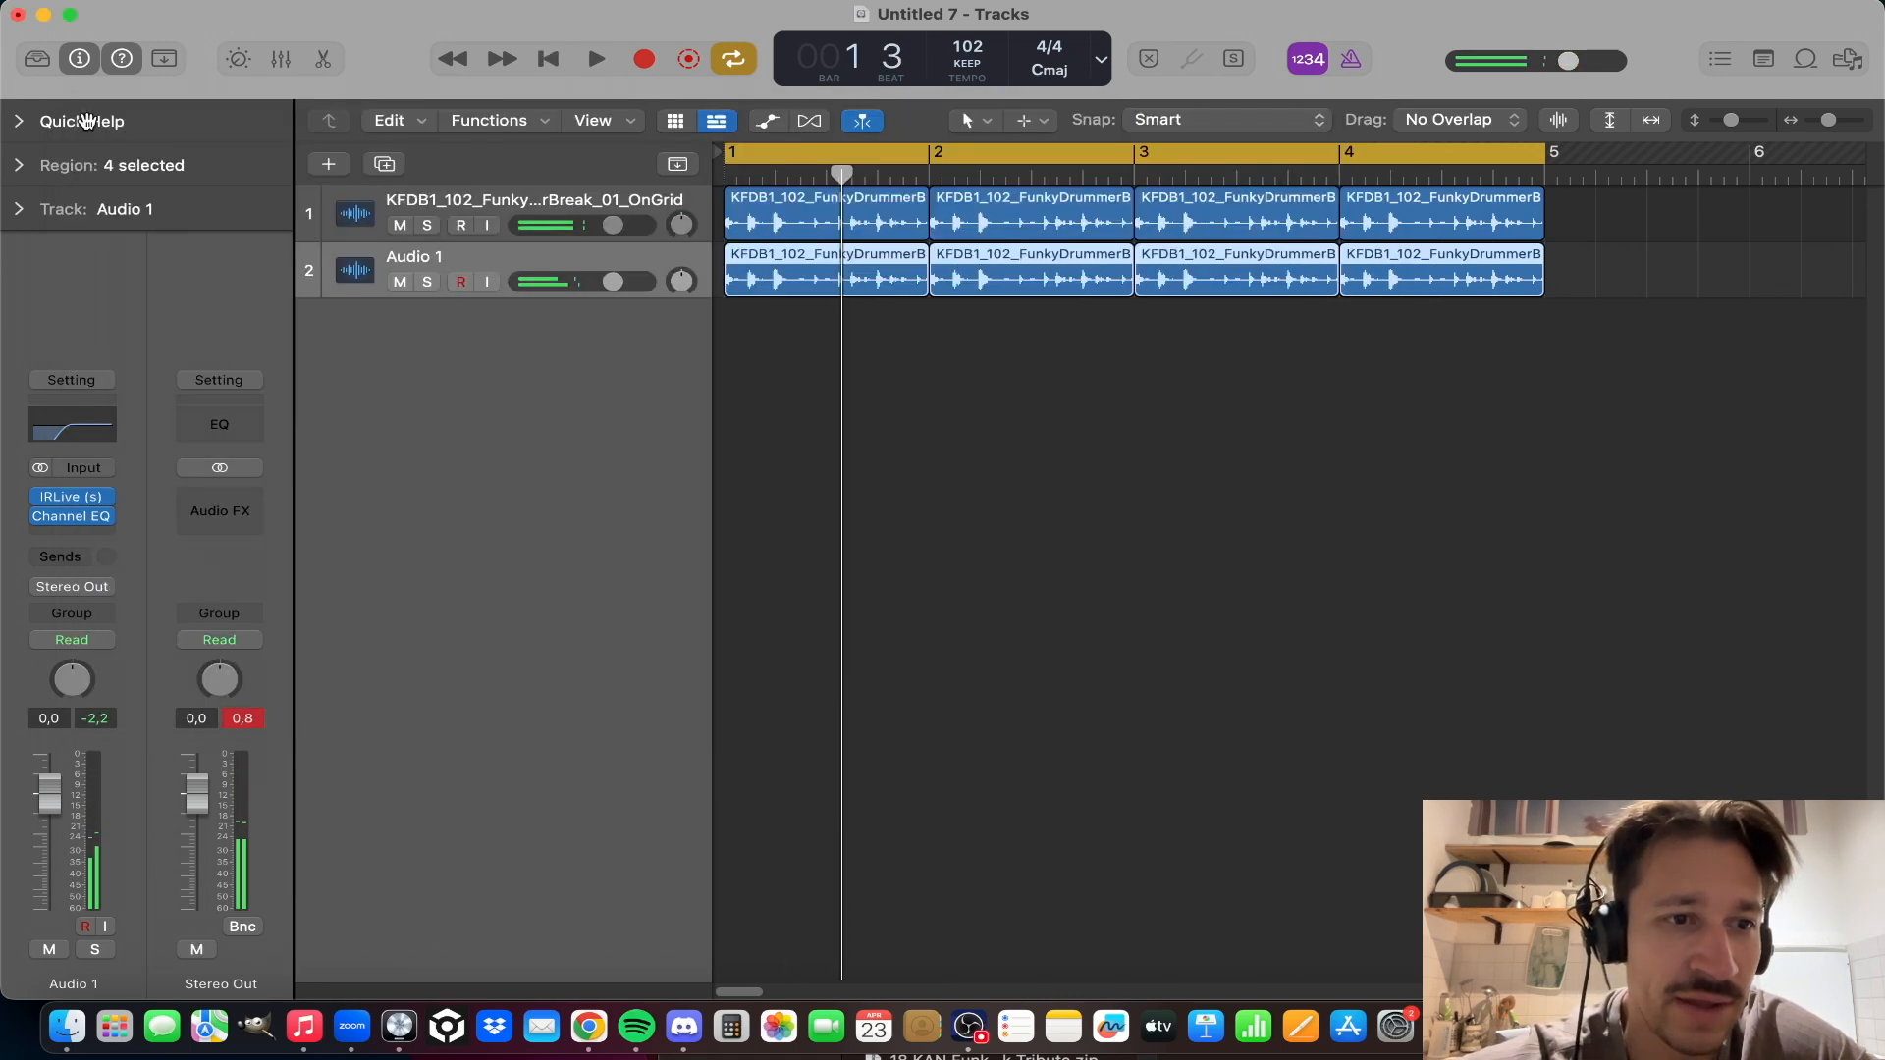
Step: Insert a stereo Compressor after the Channel EQ on Audio 1 and move its window clear for editing
{"action": "left_click", "coordinate": [84, 538]}
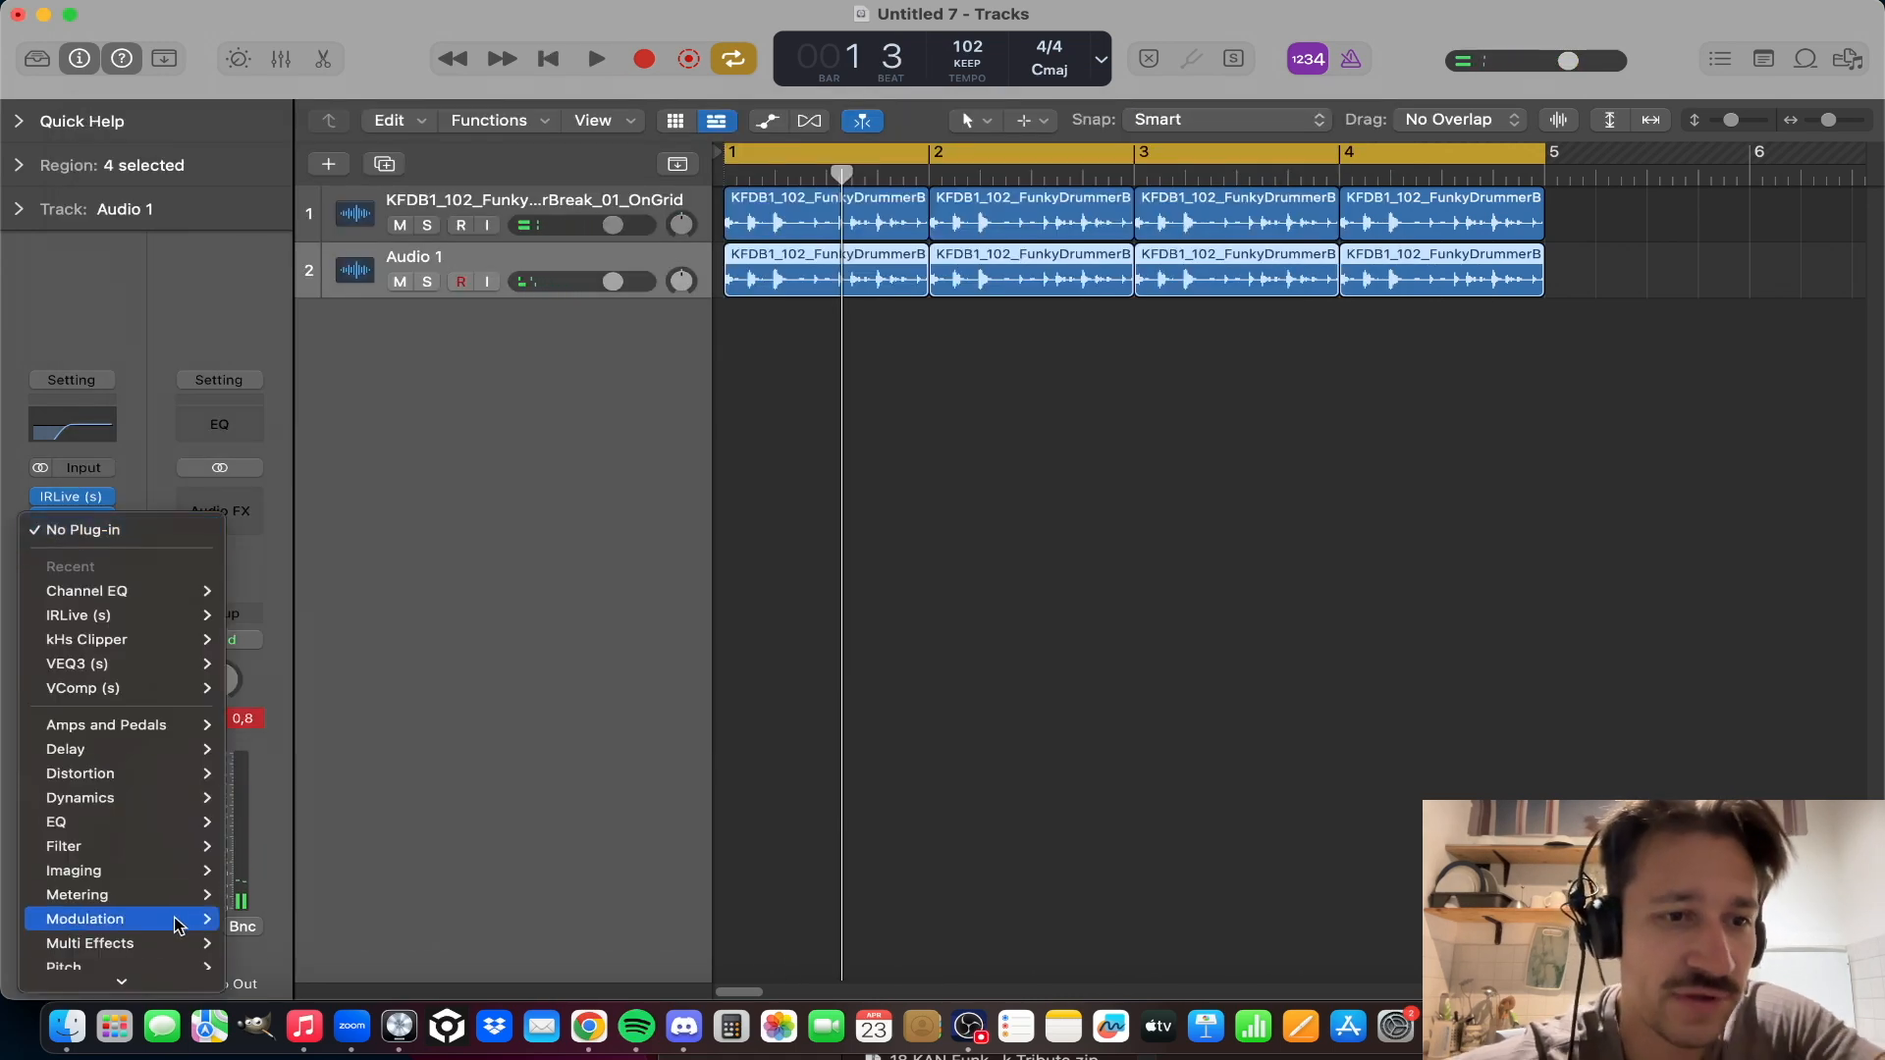
{"action": "mouse_move", "coordinate": [171, 985]}
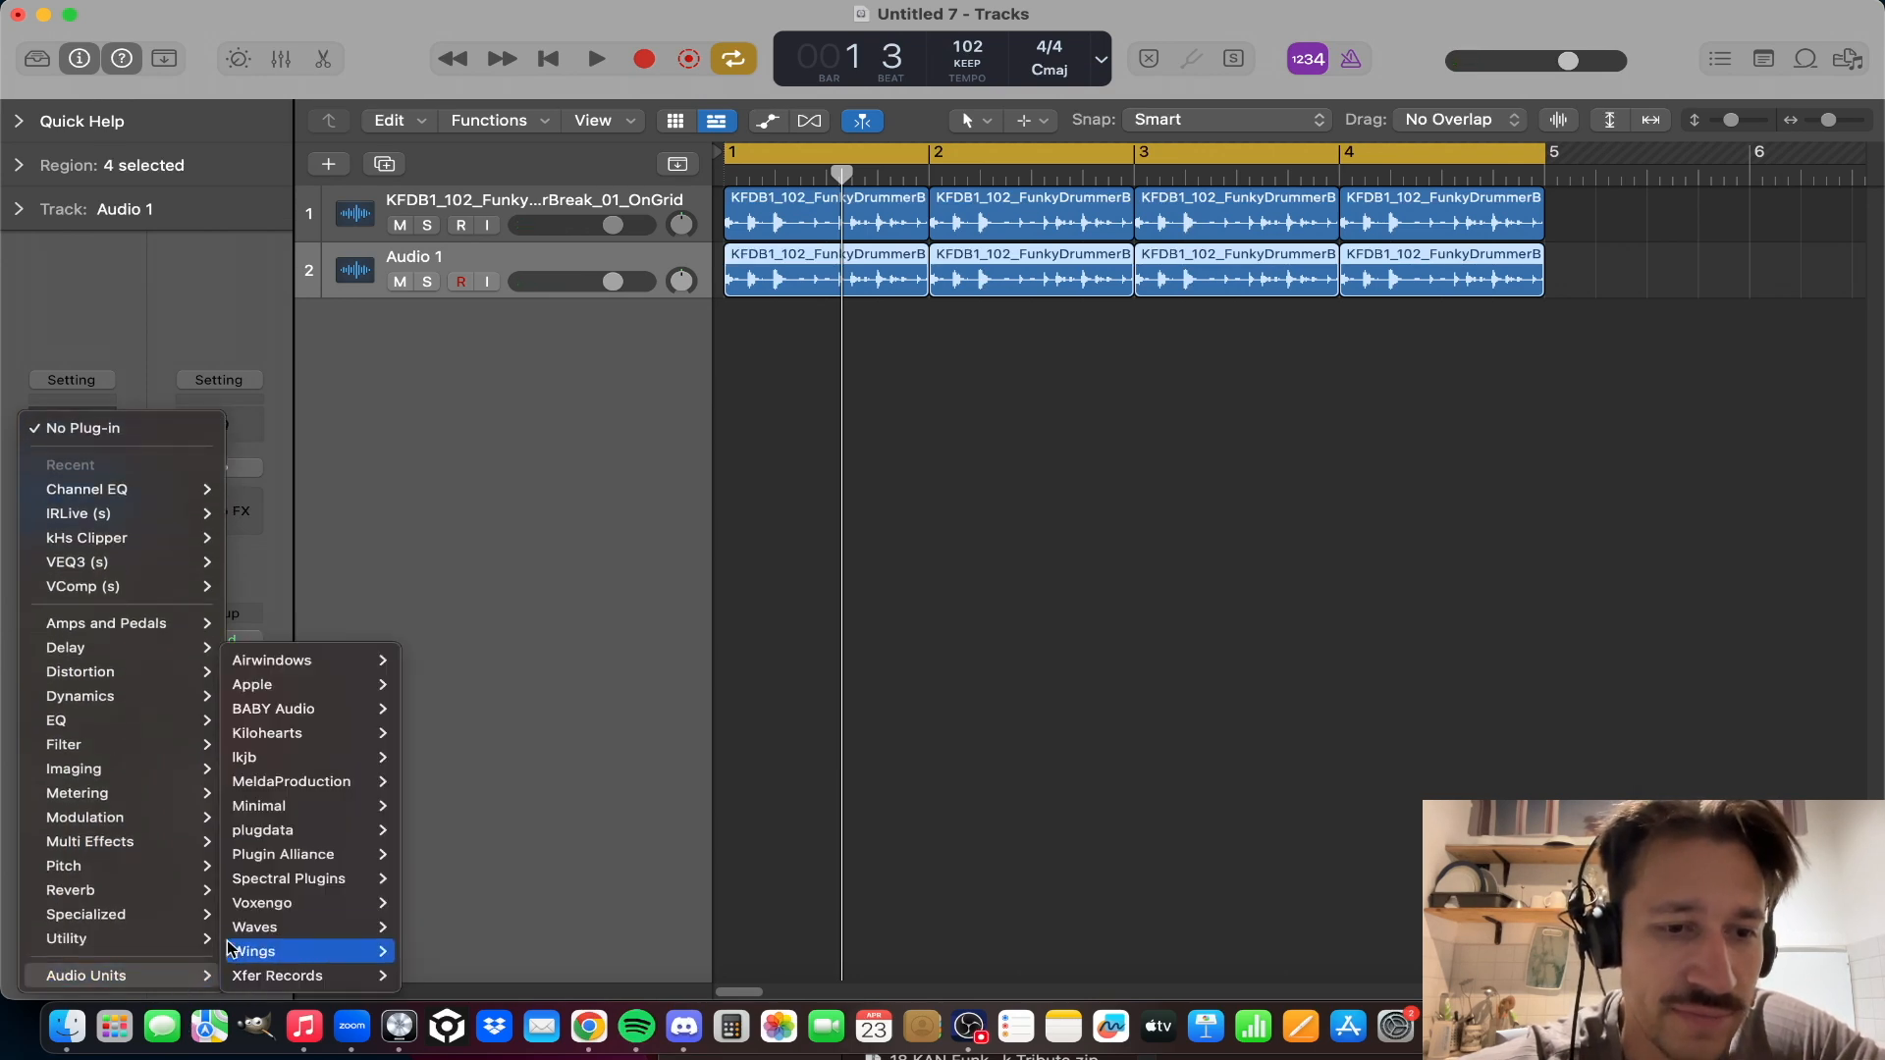
{"action": "mouse_move", "coordinate": [334, 805]}
{"action": "mouse_move", "coordinate": [123, 698]}
{"action": "mouse_move", "coordinate": [299, 731]}
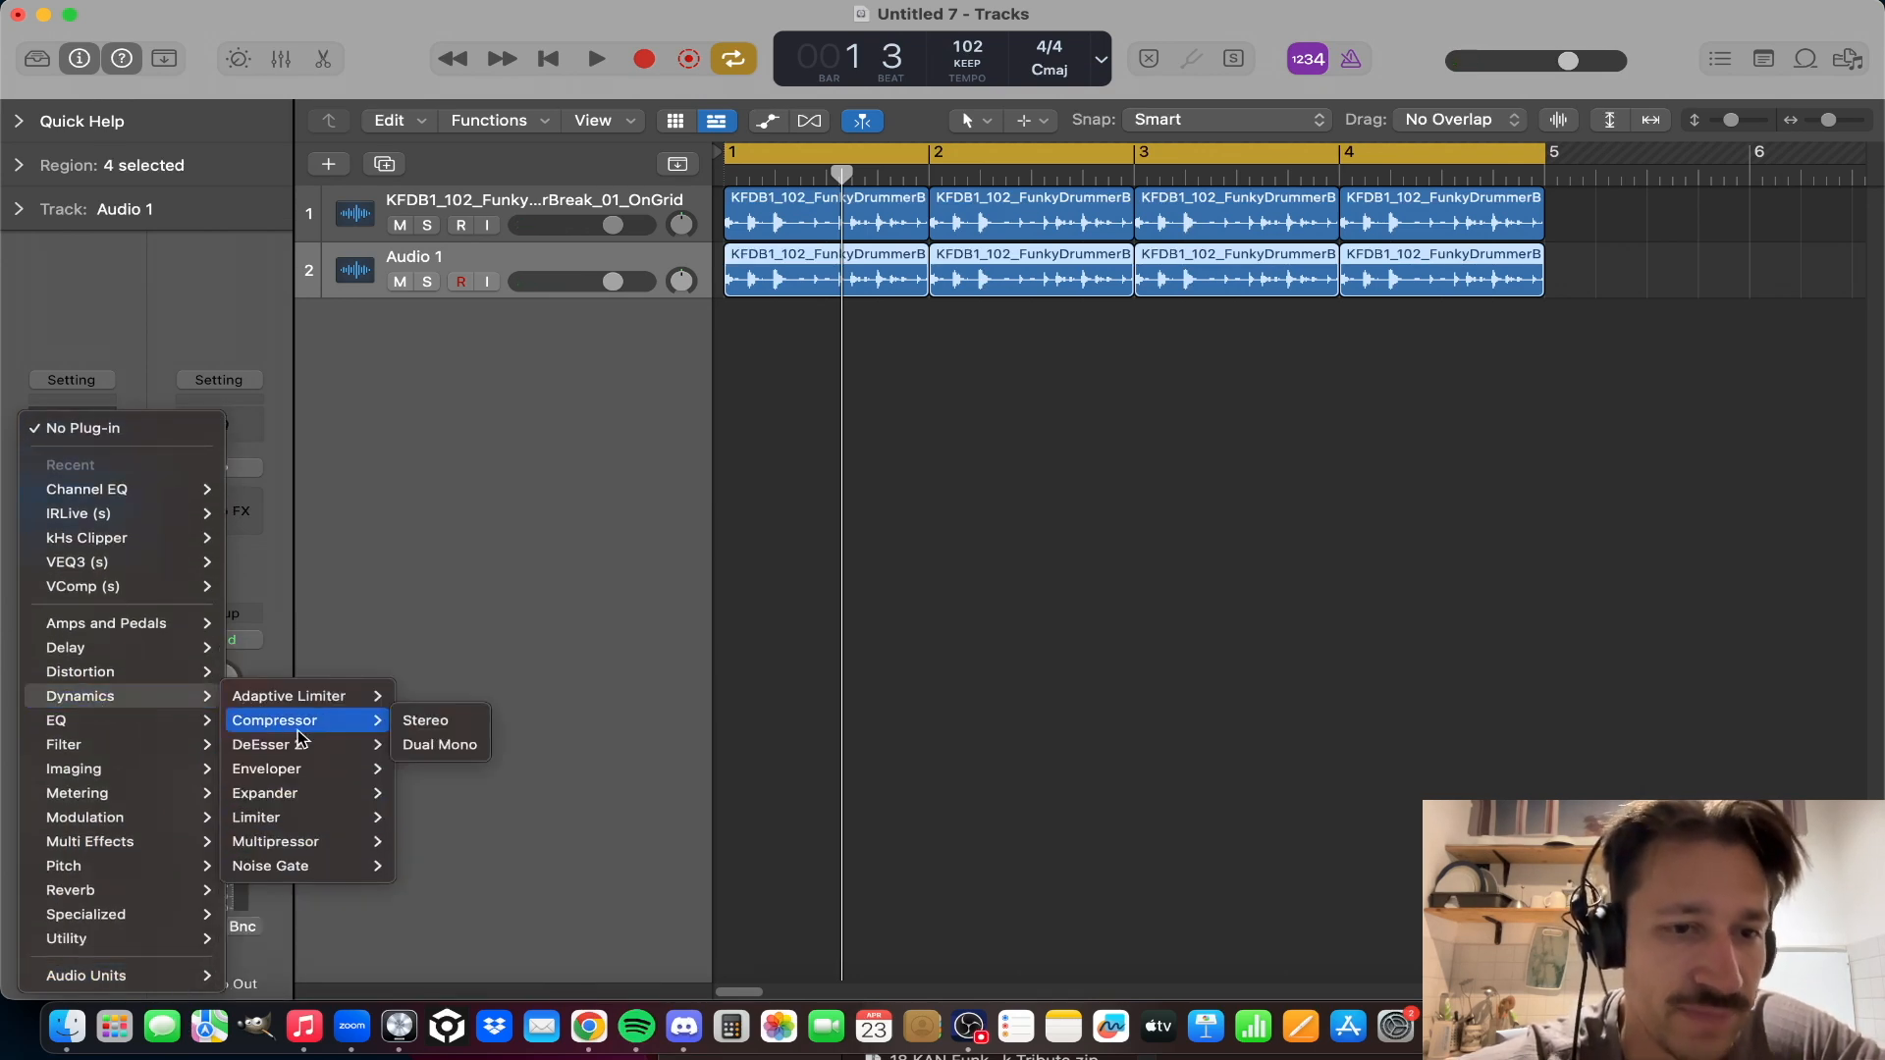
{"action": "left_click", "coordinate": [442, 724]}
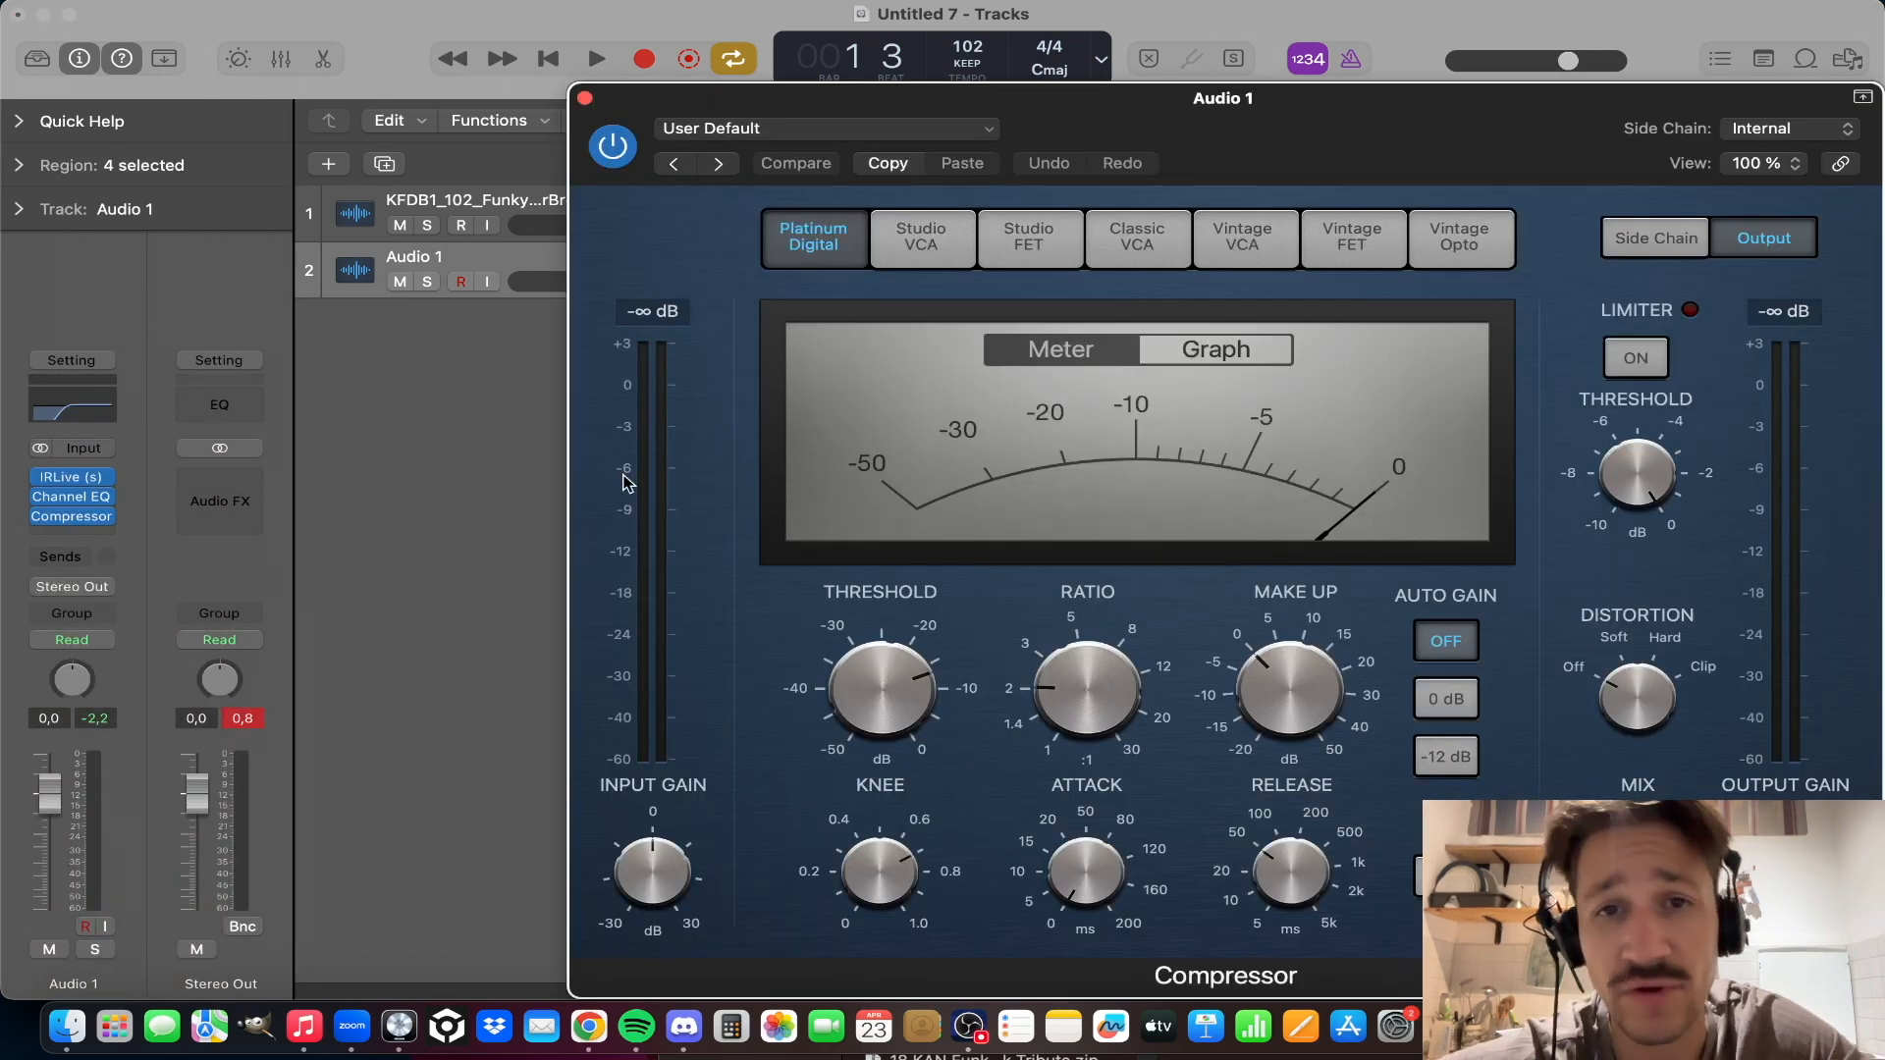
{"action": "left_click_drag", "start_coordinate": [1050, 98], "coordinate": [494, 17]}
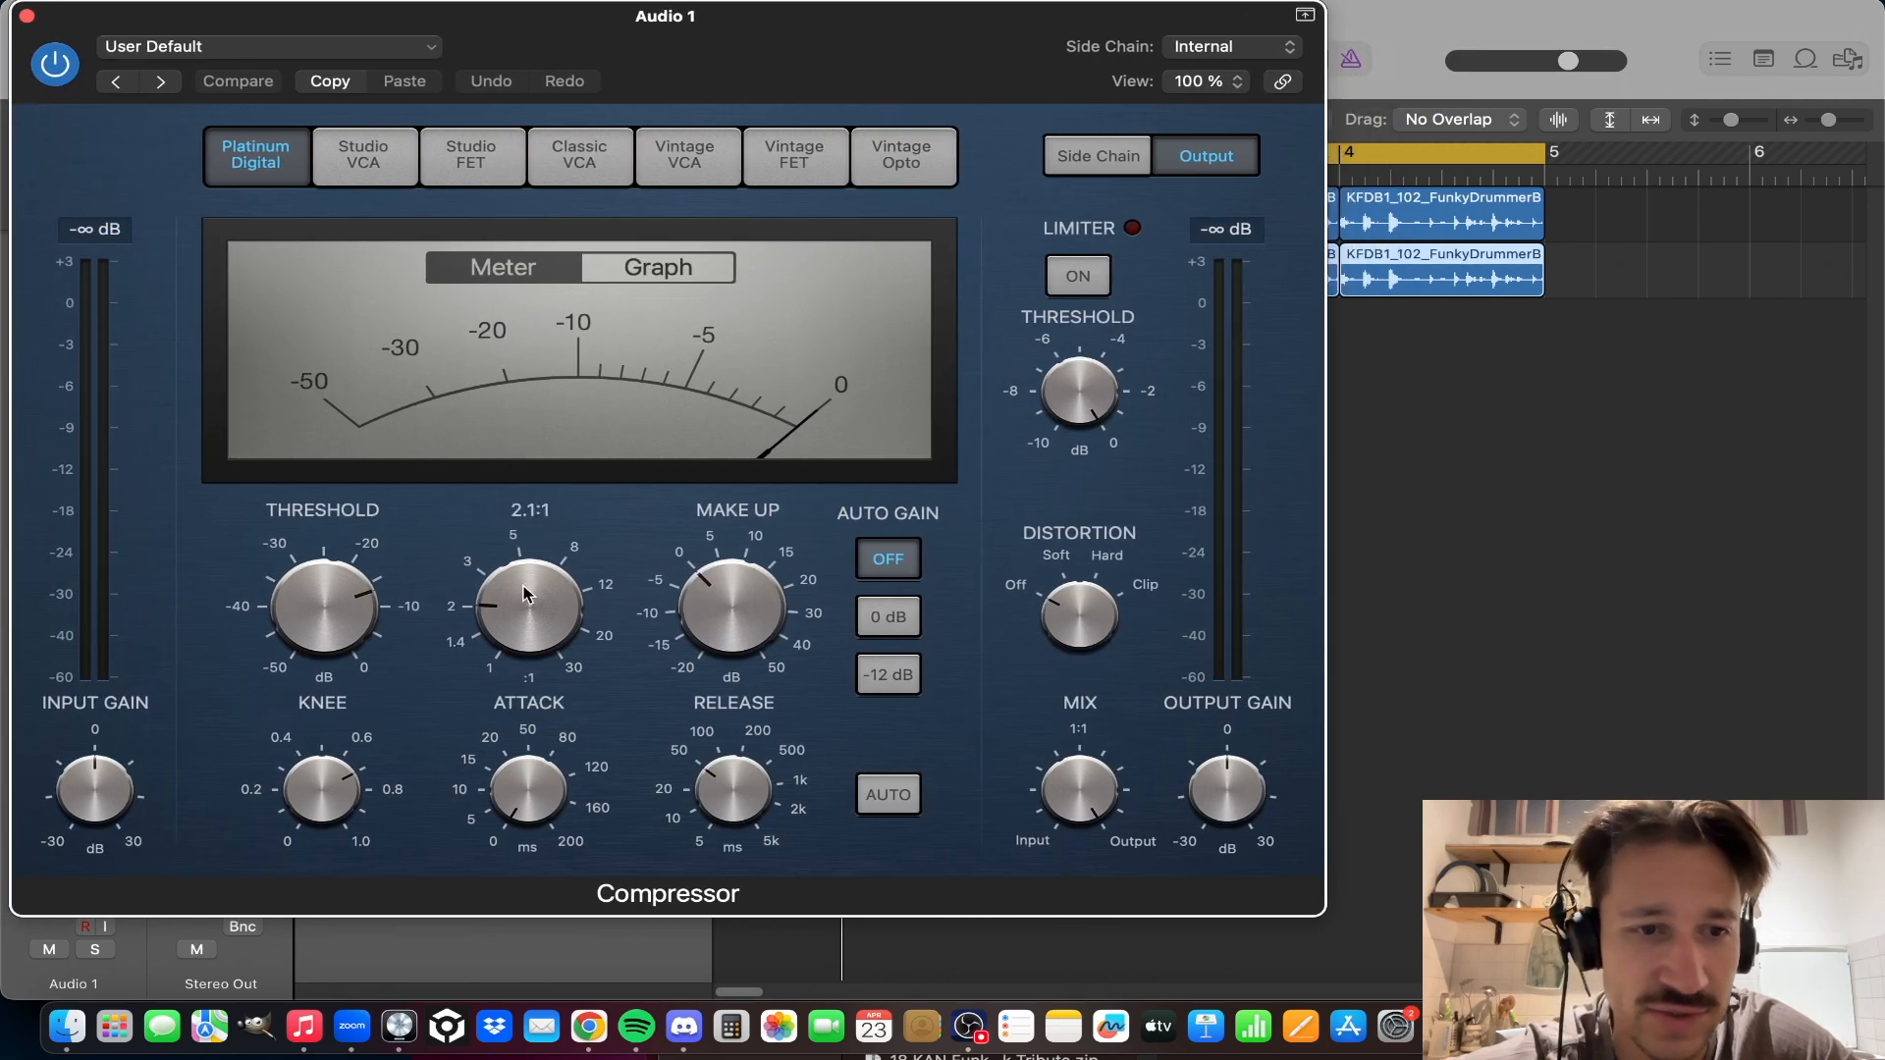
Step: Set the Compressor's attack to 0.0 ms and, with the loop playing, its threshold to -17.5 dB, and close its window
{"action": "left_click_drag", "start_coordinate": [557, 791], "coordinate": [556, 805]}
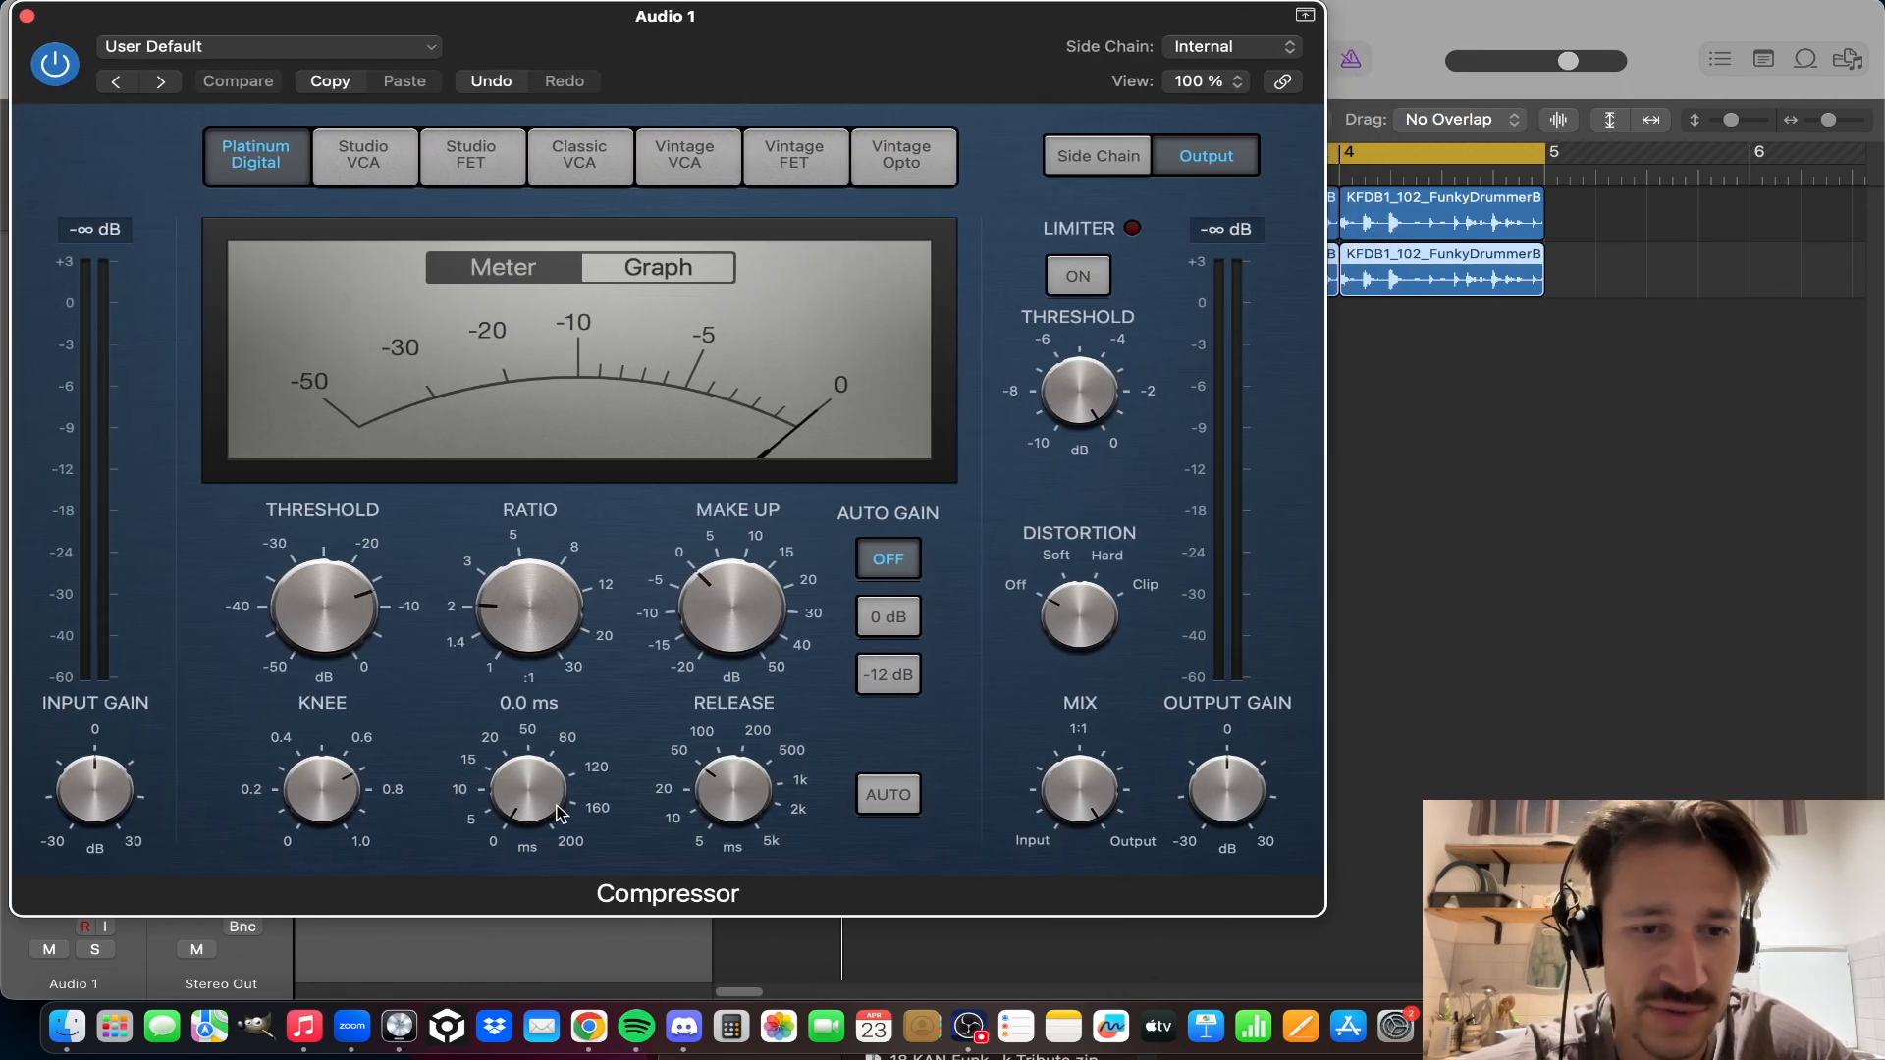
{"action": "left_click_drag", "start_coordinate": [721, 36], "coordinate": [712, 36]}
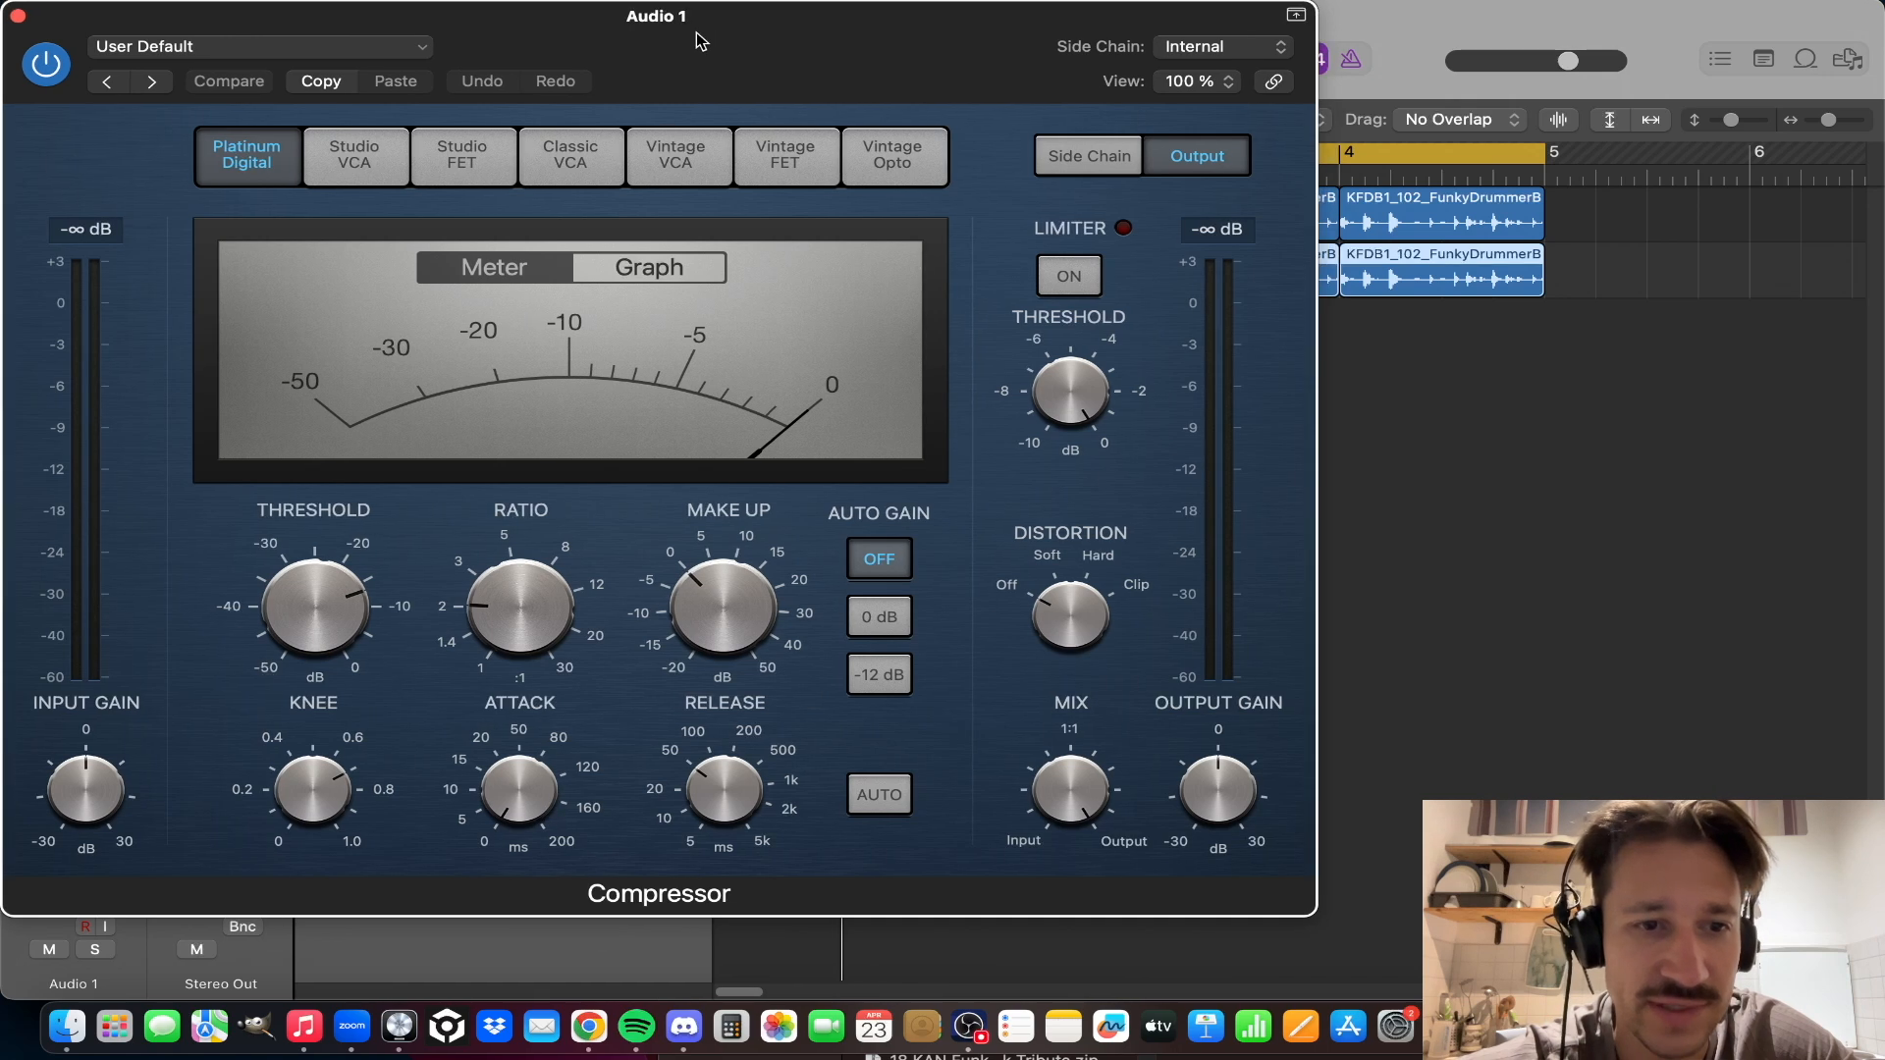
{"action": "key", "text": "space"}
{"action": "left_click_drag", "start_coordinate": [307, 602], "coordinate": [309, 615]}
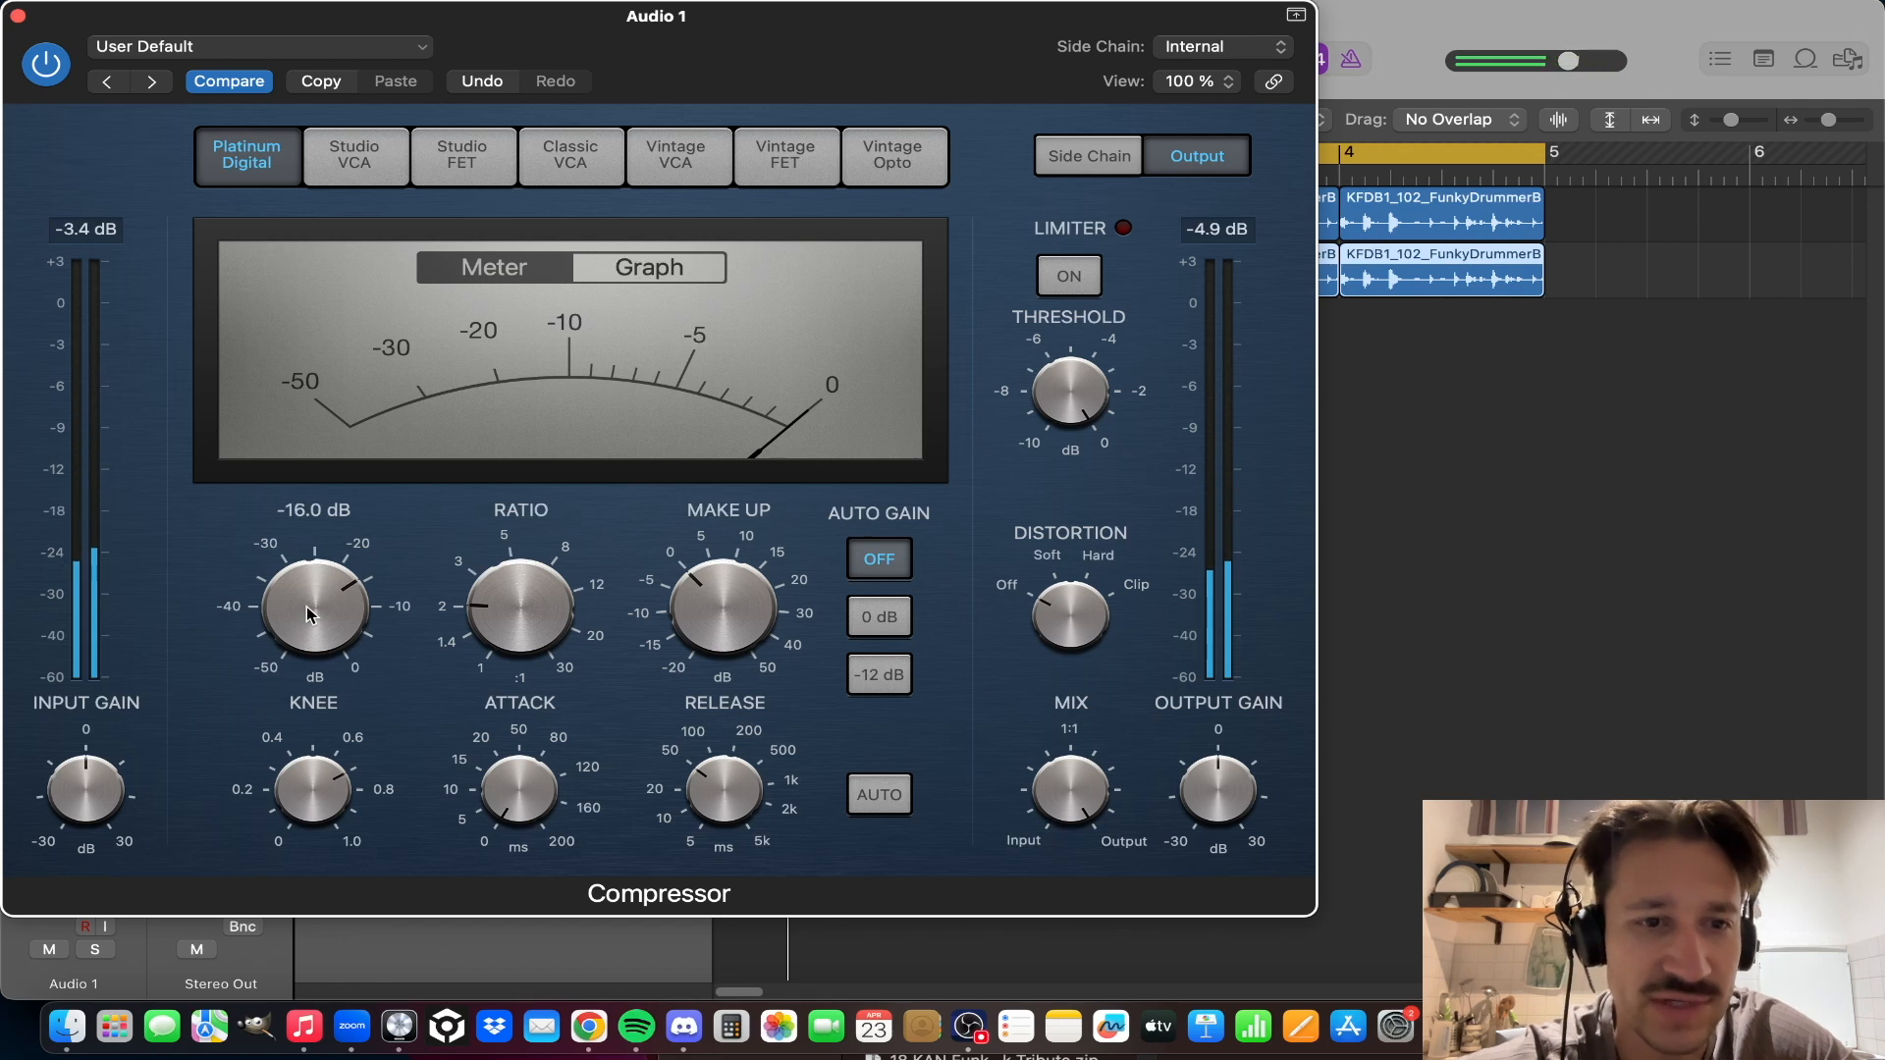
{"action": "mouse_move", "coordinate": [331, 593]}
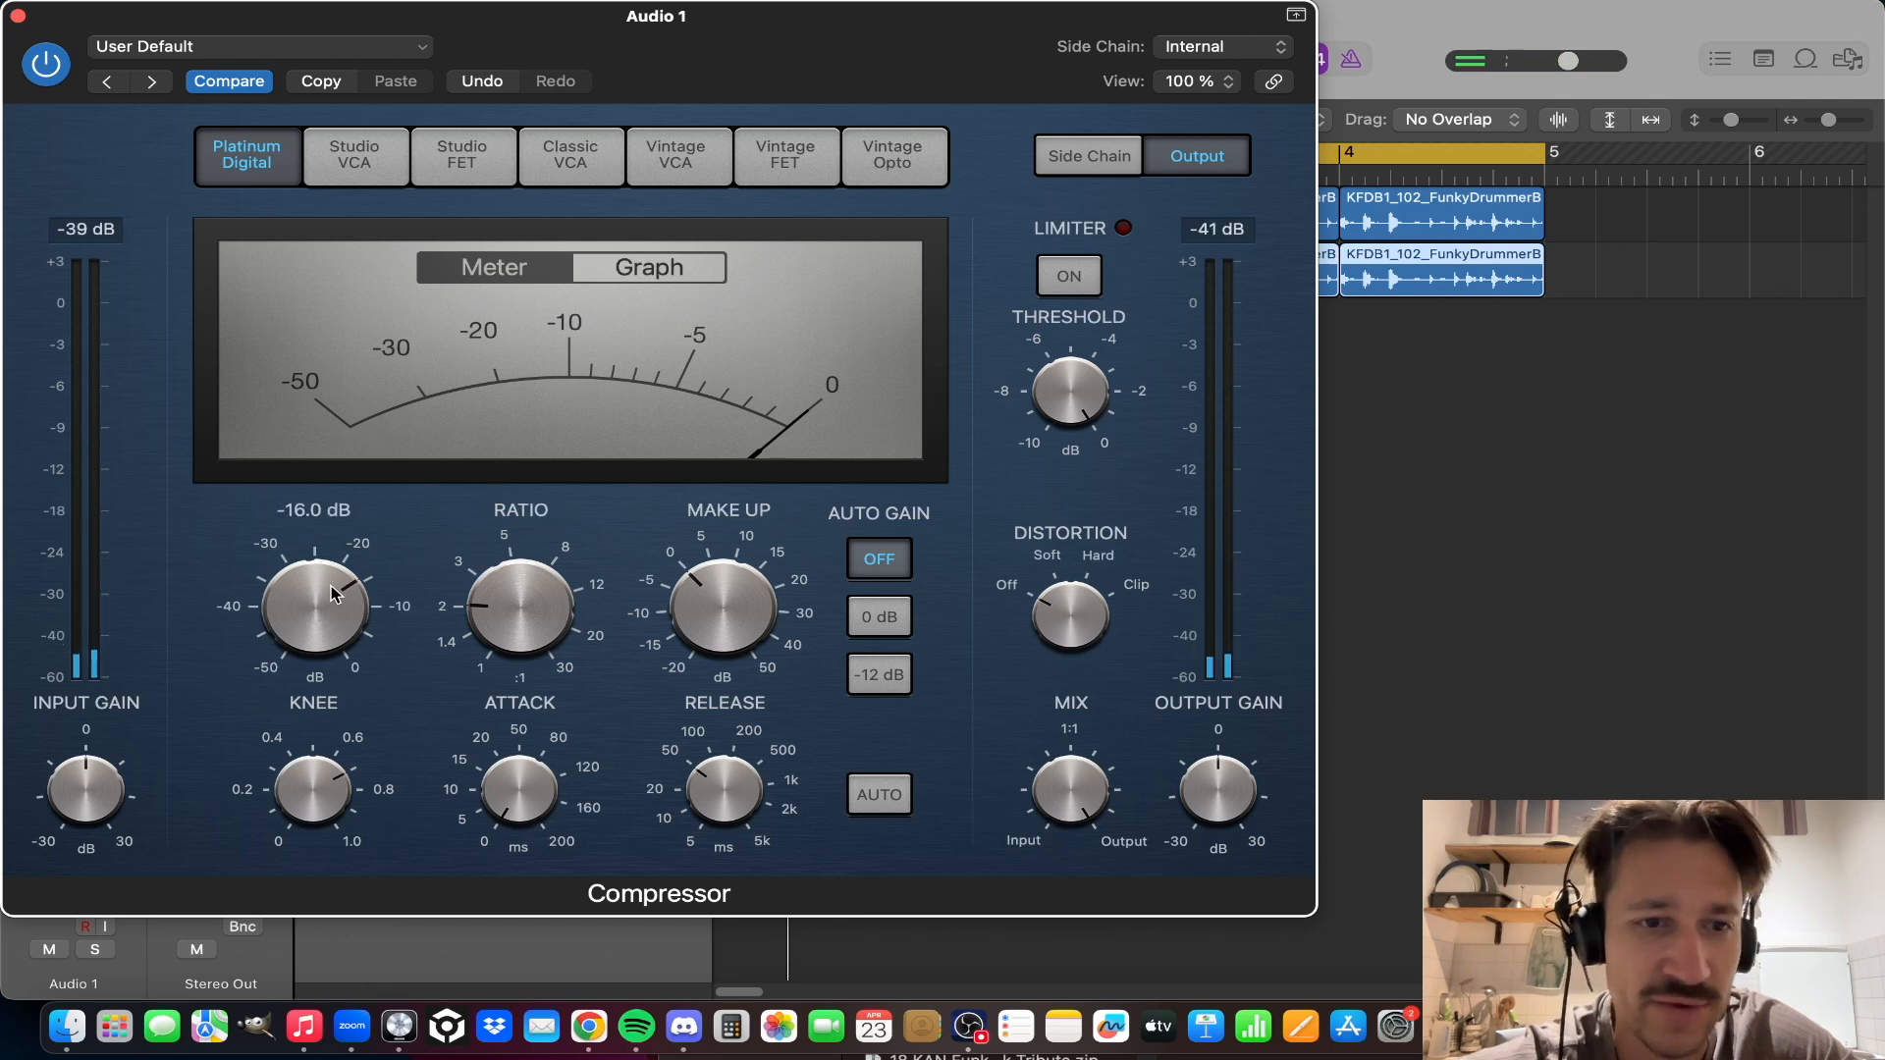
{"action": "key", "text": "space"}
{"action": "left_click_drag", "start_coordinate": [330, 593], "coordinate": [330, 597]}
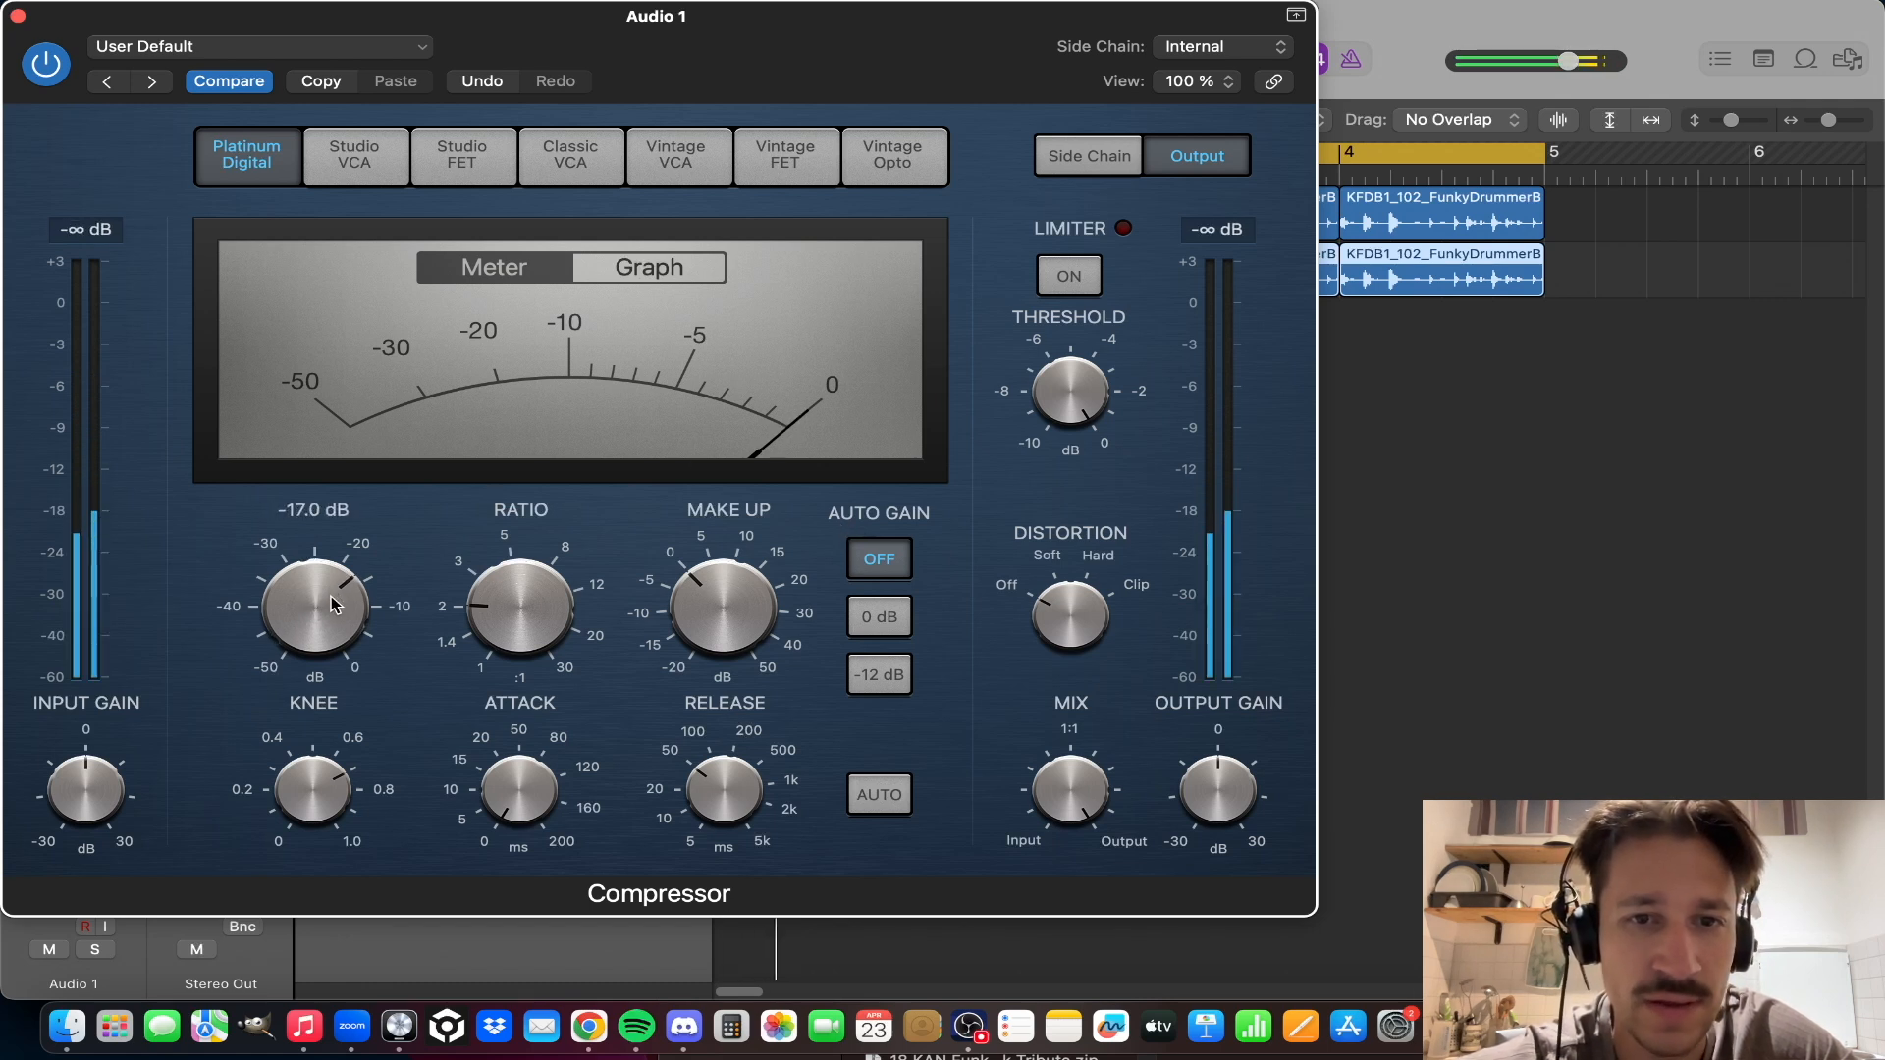
{"action": "left_click_drag", "start_coordinate": [331, 598], "coordinate": [331, 600]}
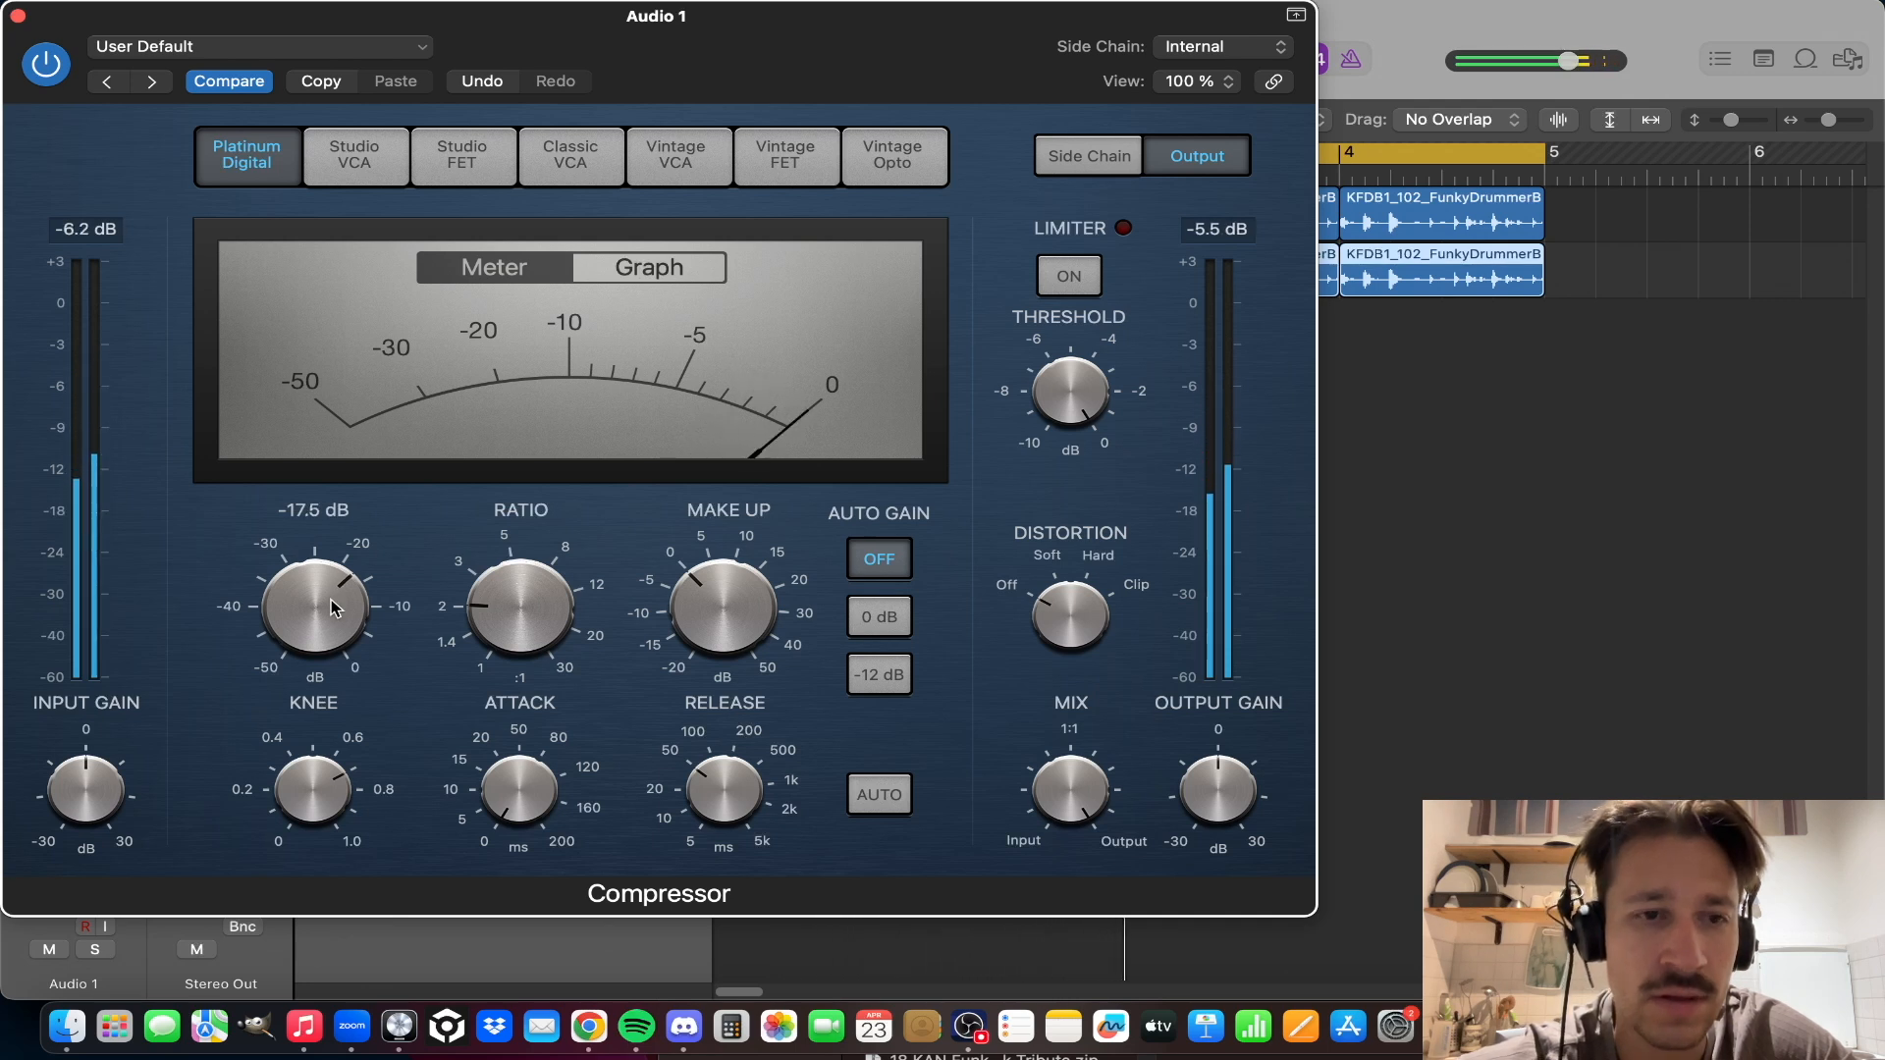
{"action": "left_click", "coordinate": [18, 15]}
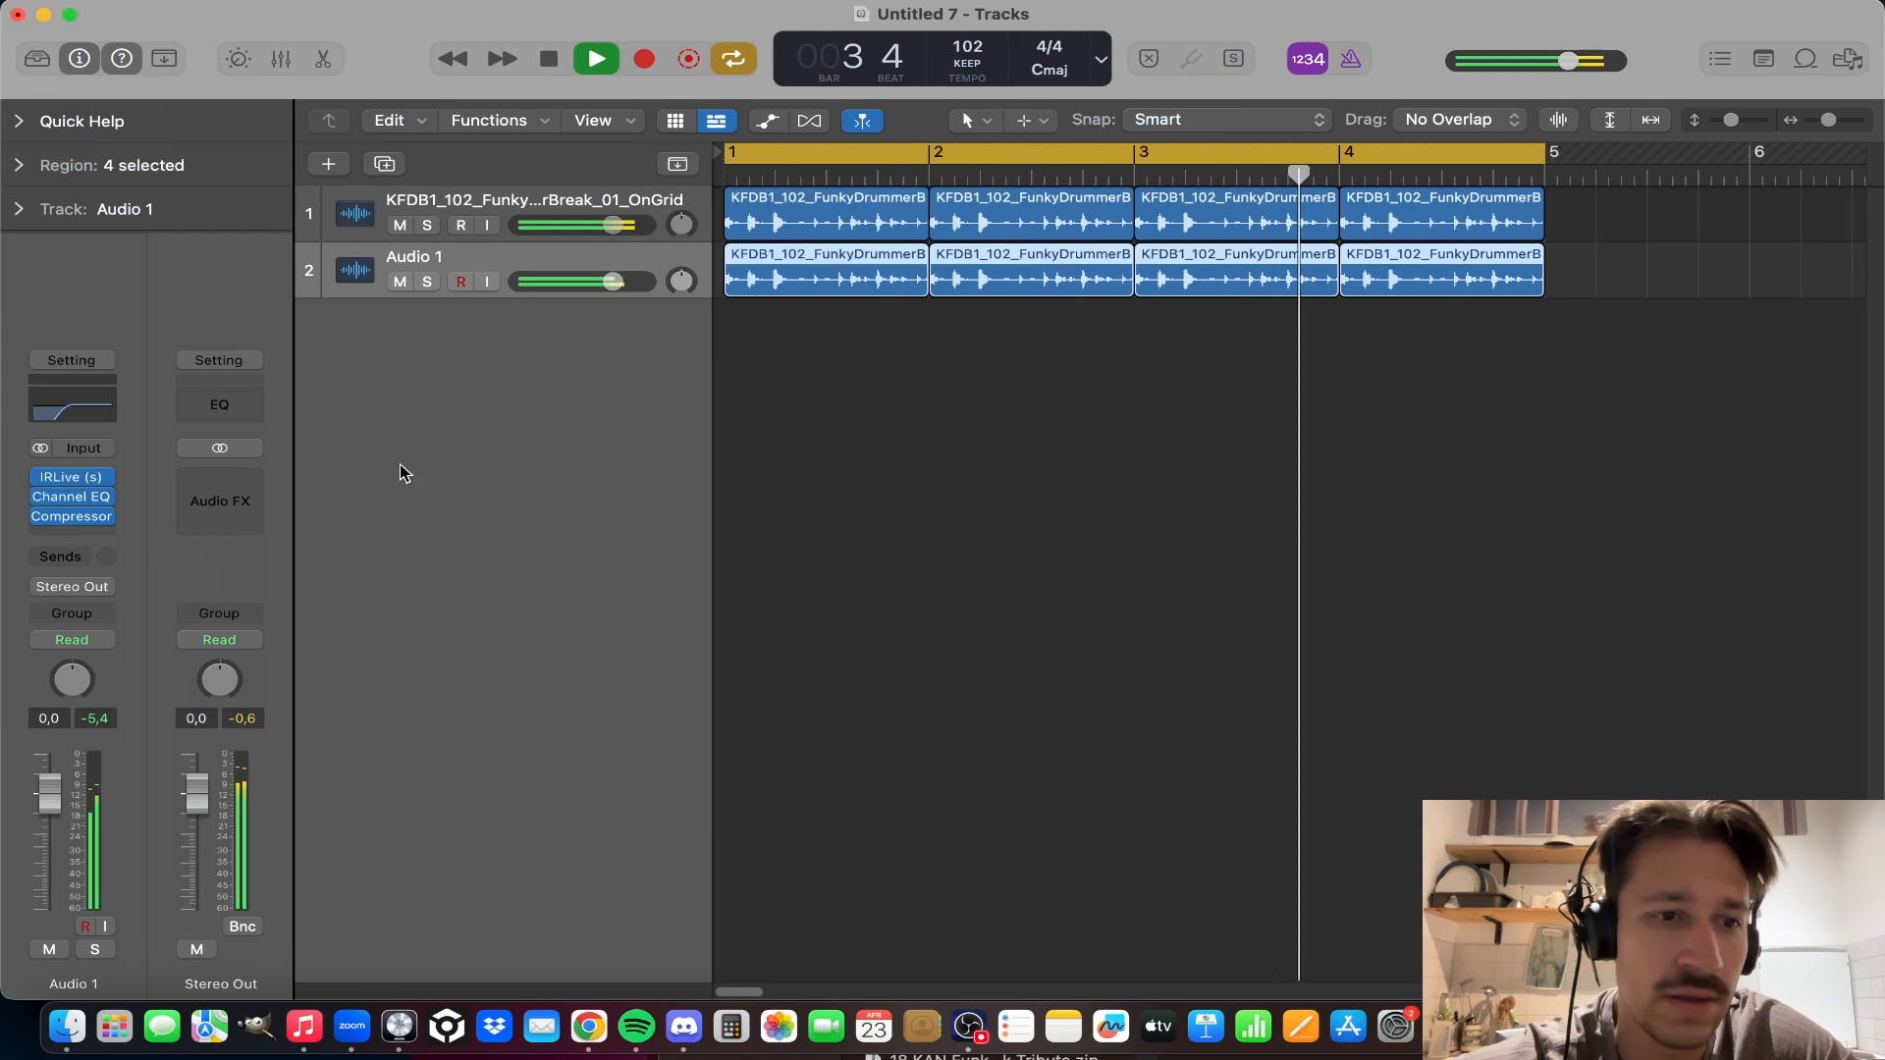
{"action": "key", "text": "space"}
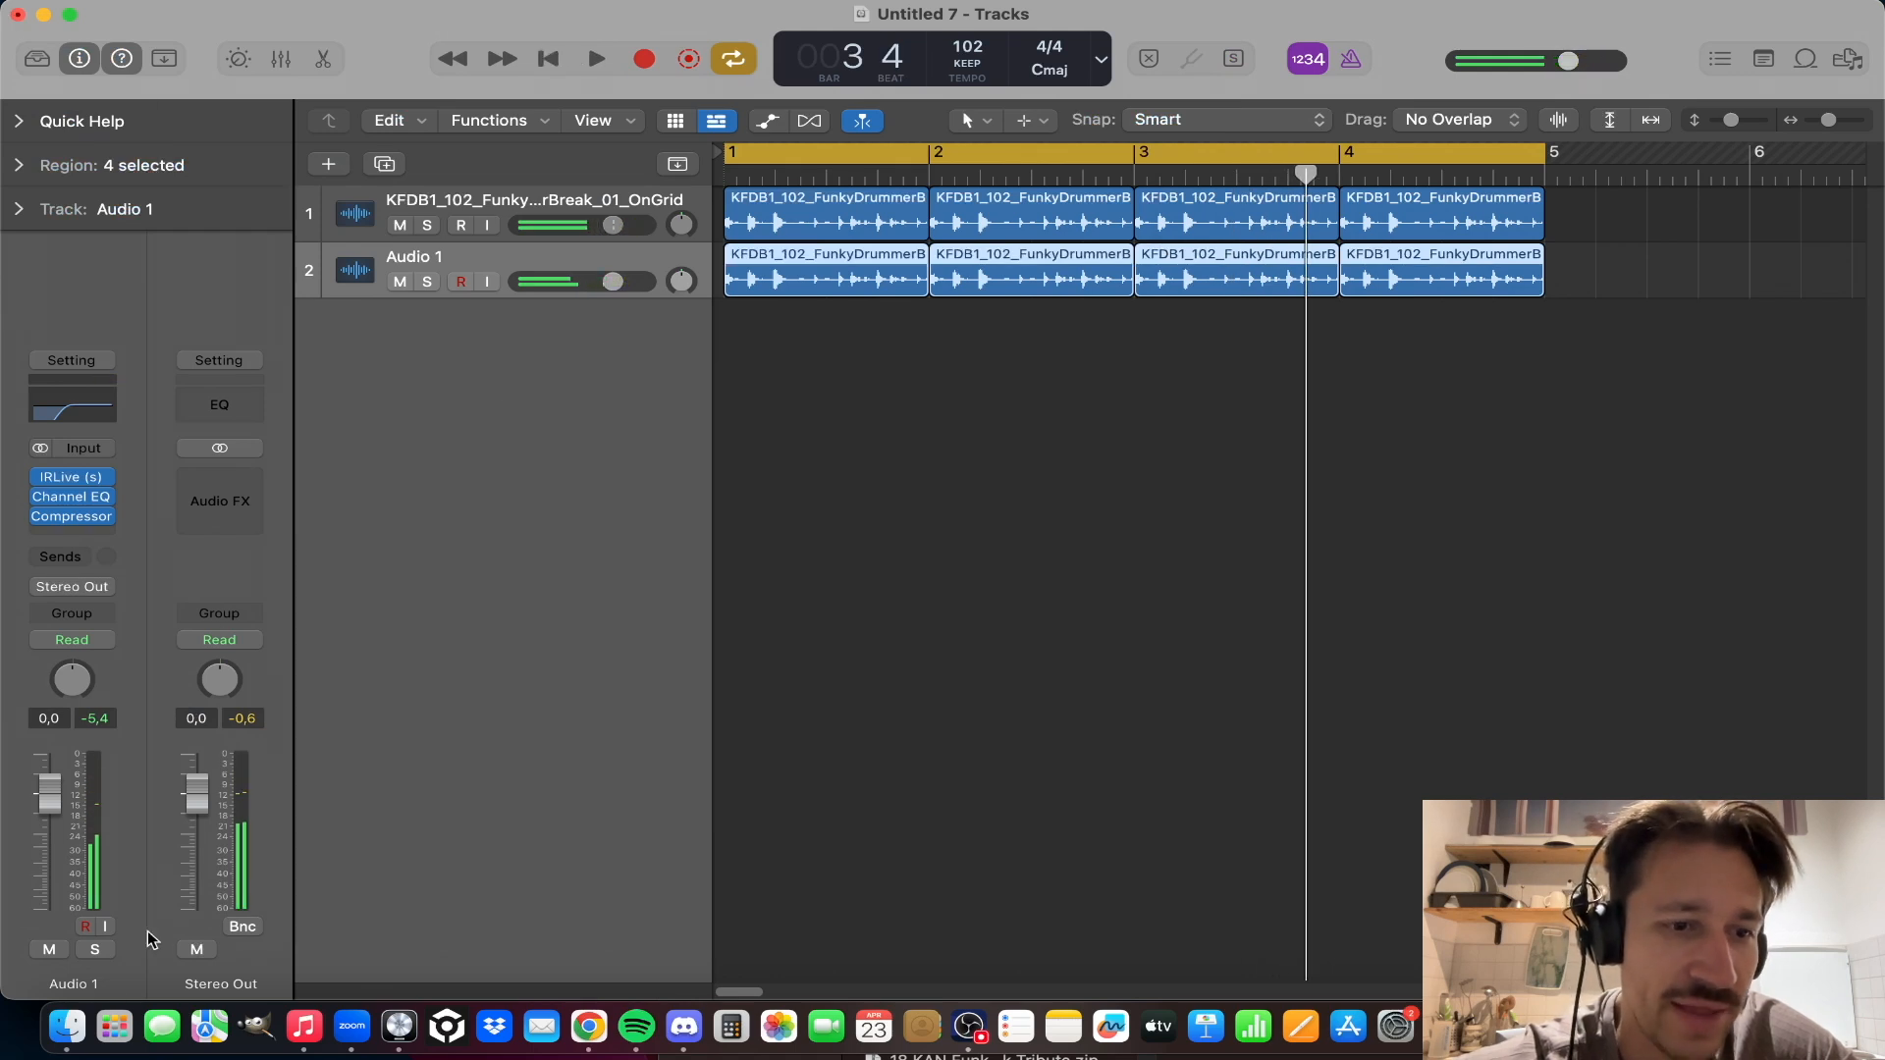
Step: Play the loop while muting and unmuting Audio 1 to compare the drums with and without the parallel track
{"action": "left_click", "coordinate": [49, 949]}
{"action": "key", "text": "space"}
{"action": "left_click", "coordinate": [49, 949]}
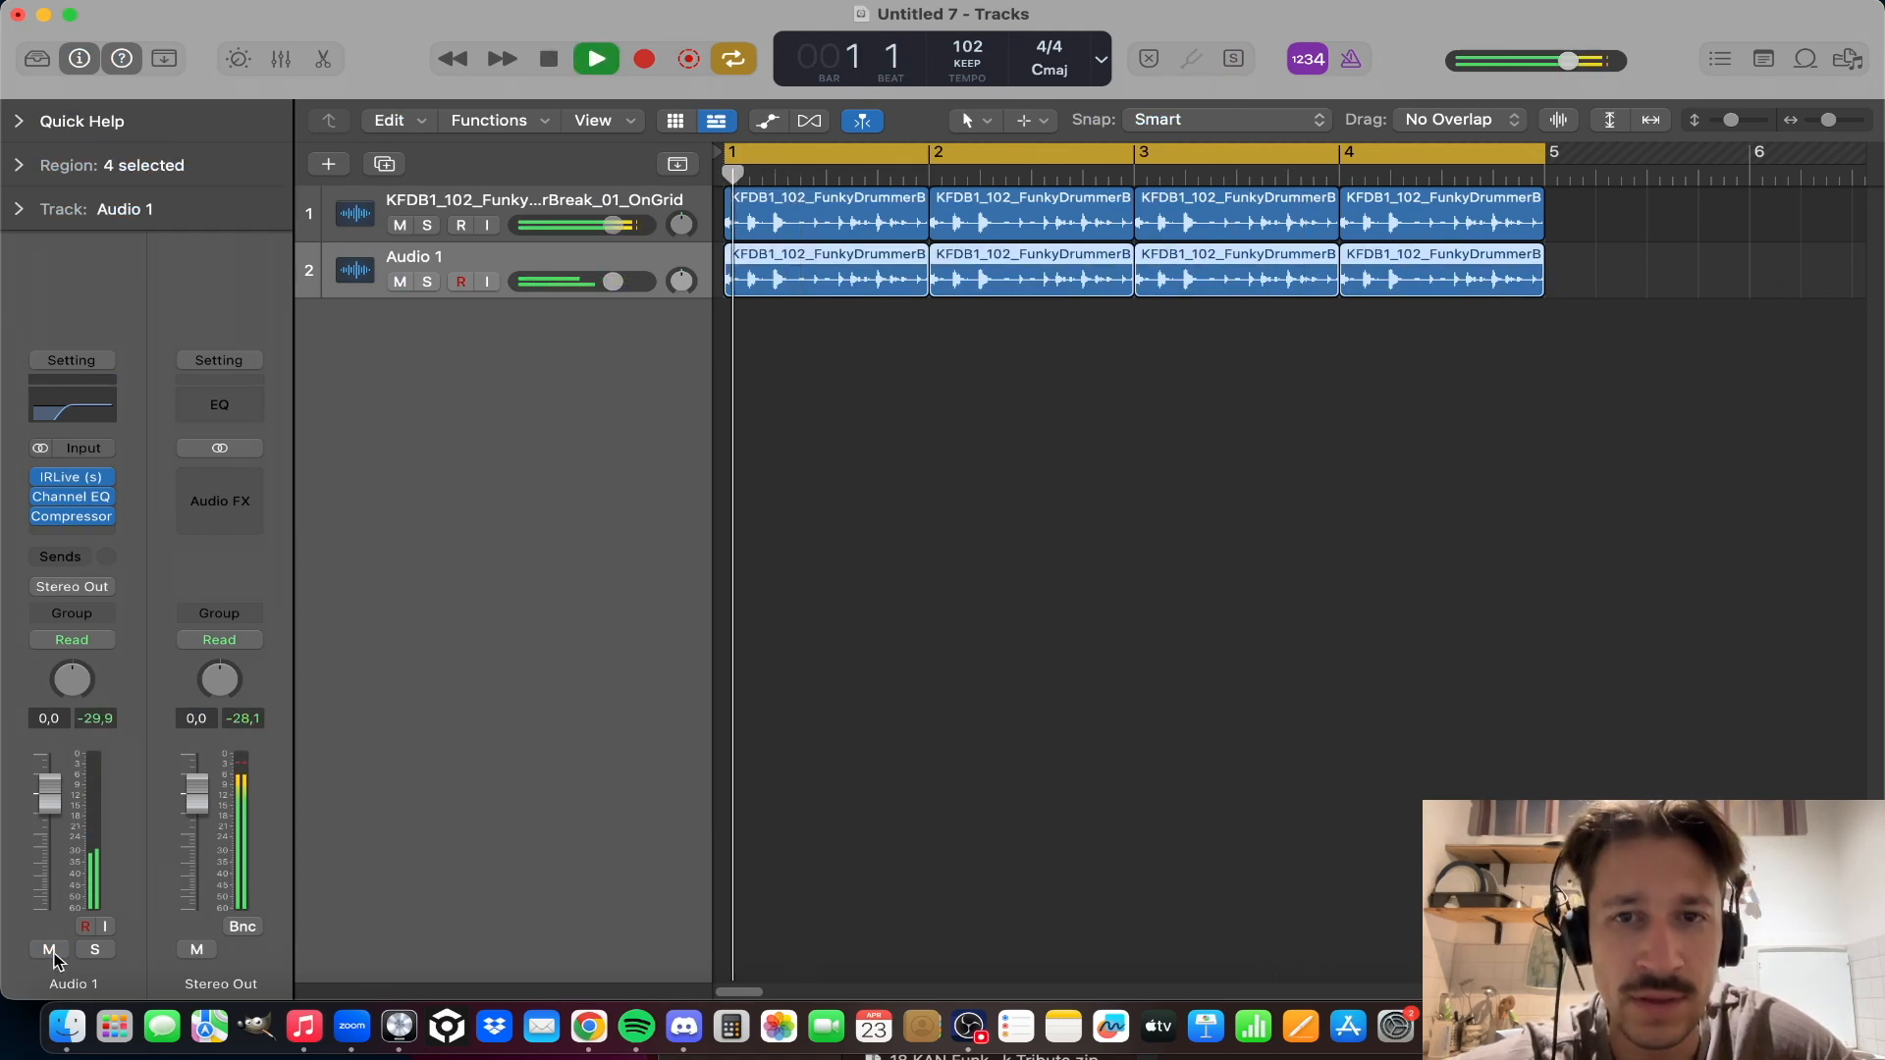
{"action": "key", "text": "space"}
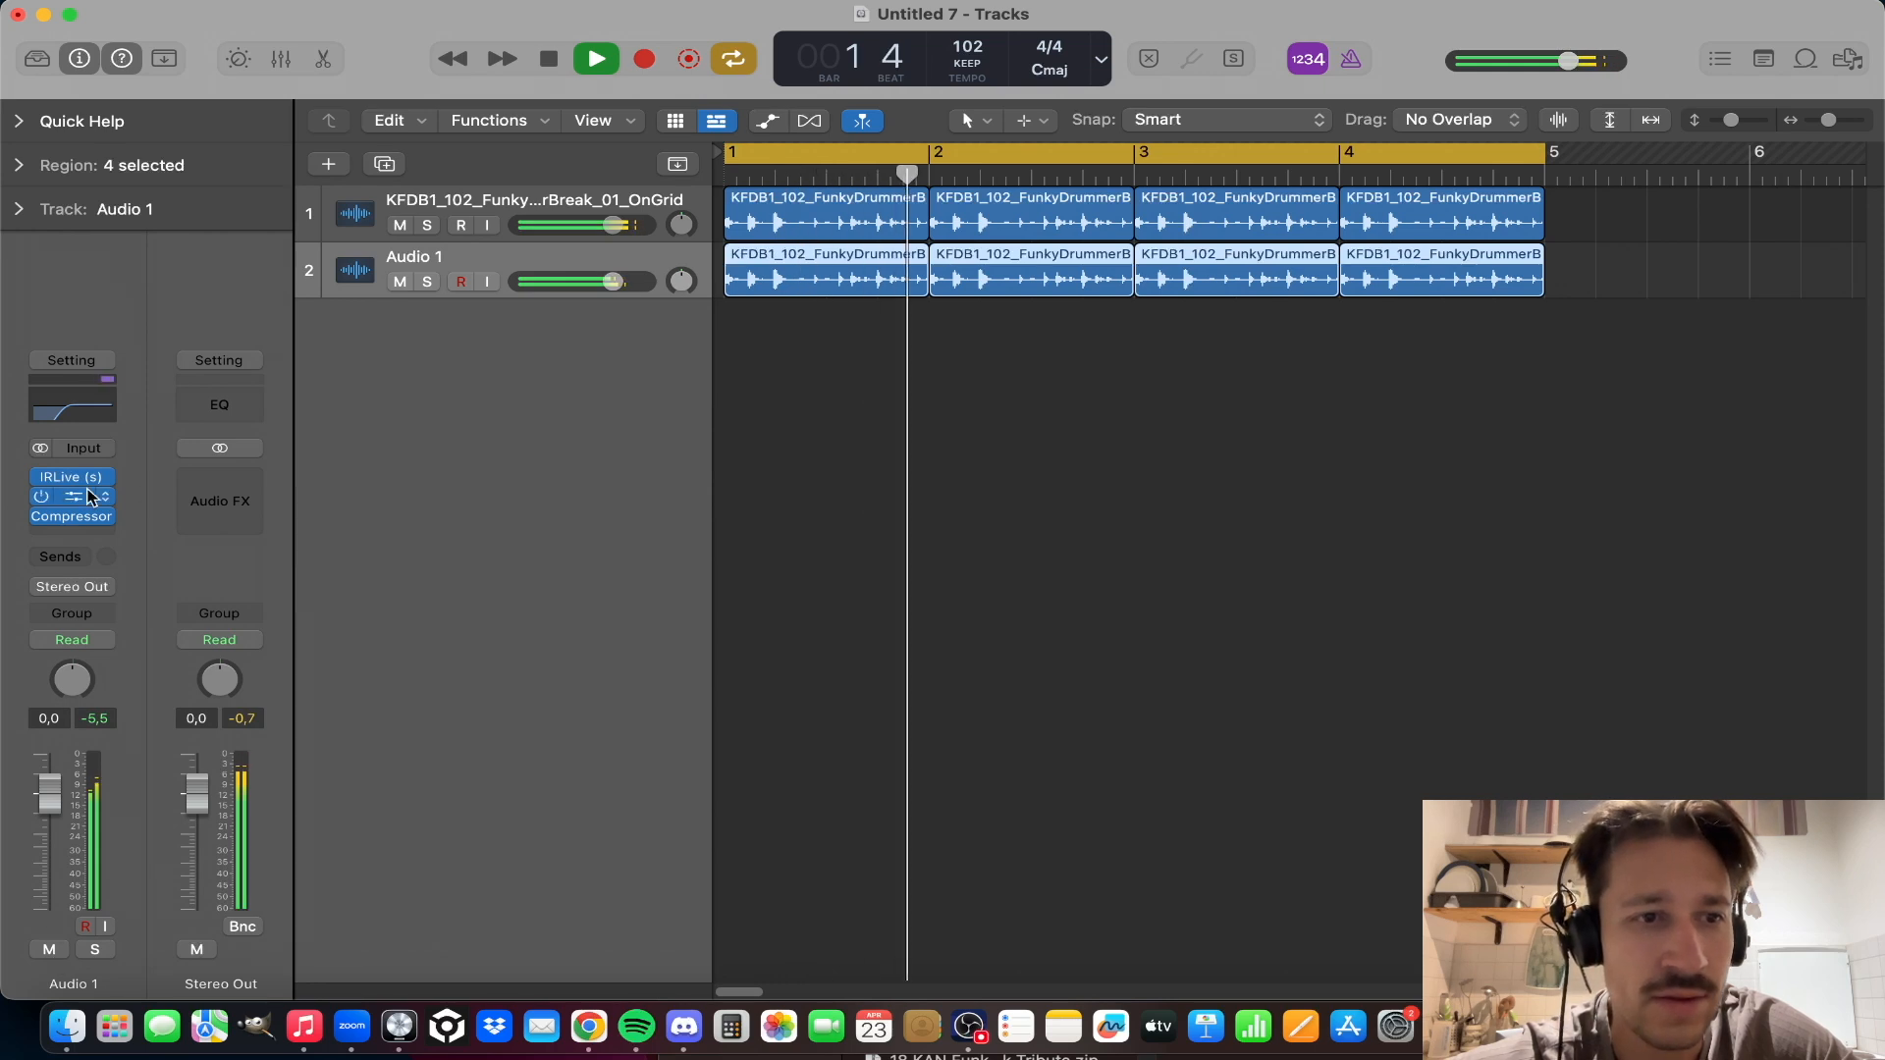
Step: Lower the low cut of Audio 1's Channel EQ to about 282 Hz during playback and close the EQ
{"action": "left_click", "coordinate": [65, 501]}
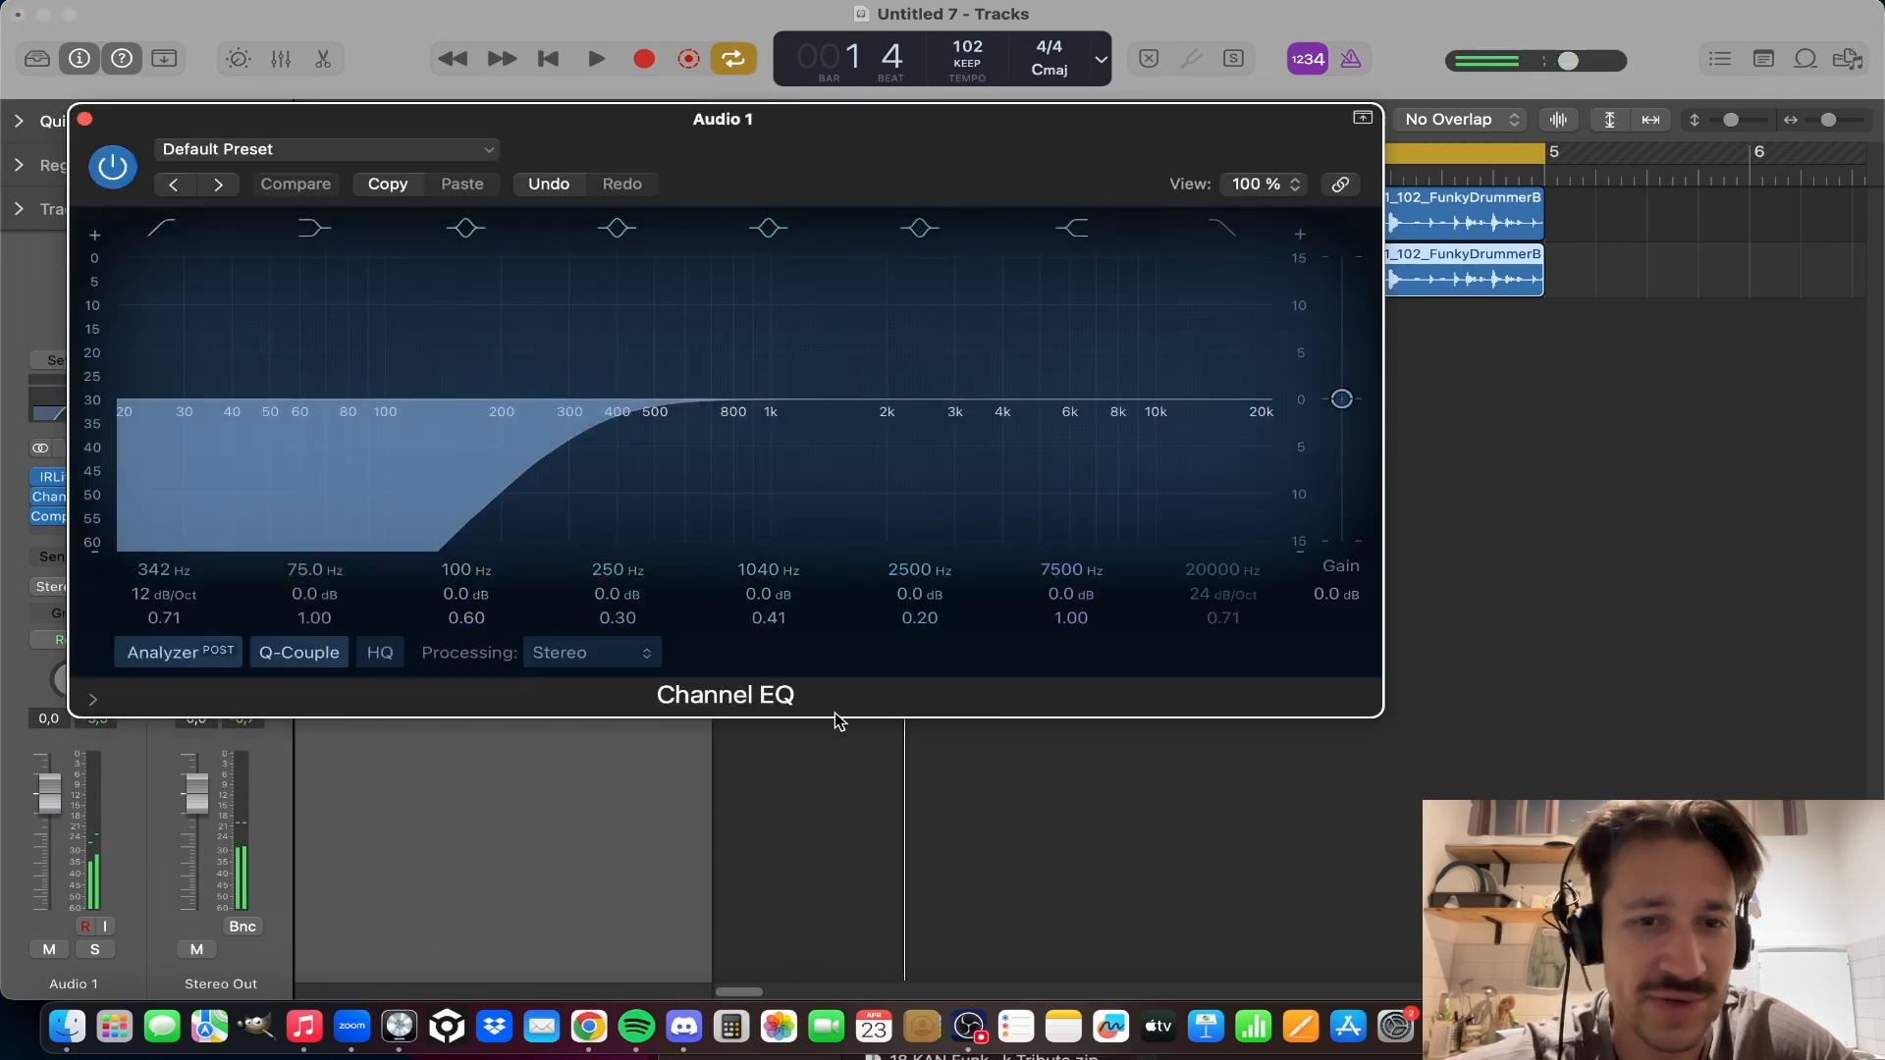
{"action": "key", "text": "space"}
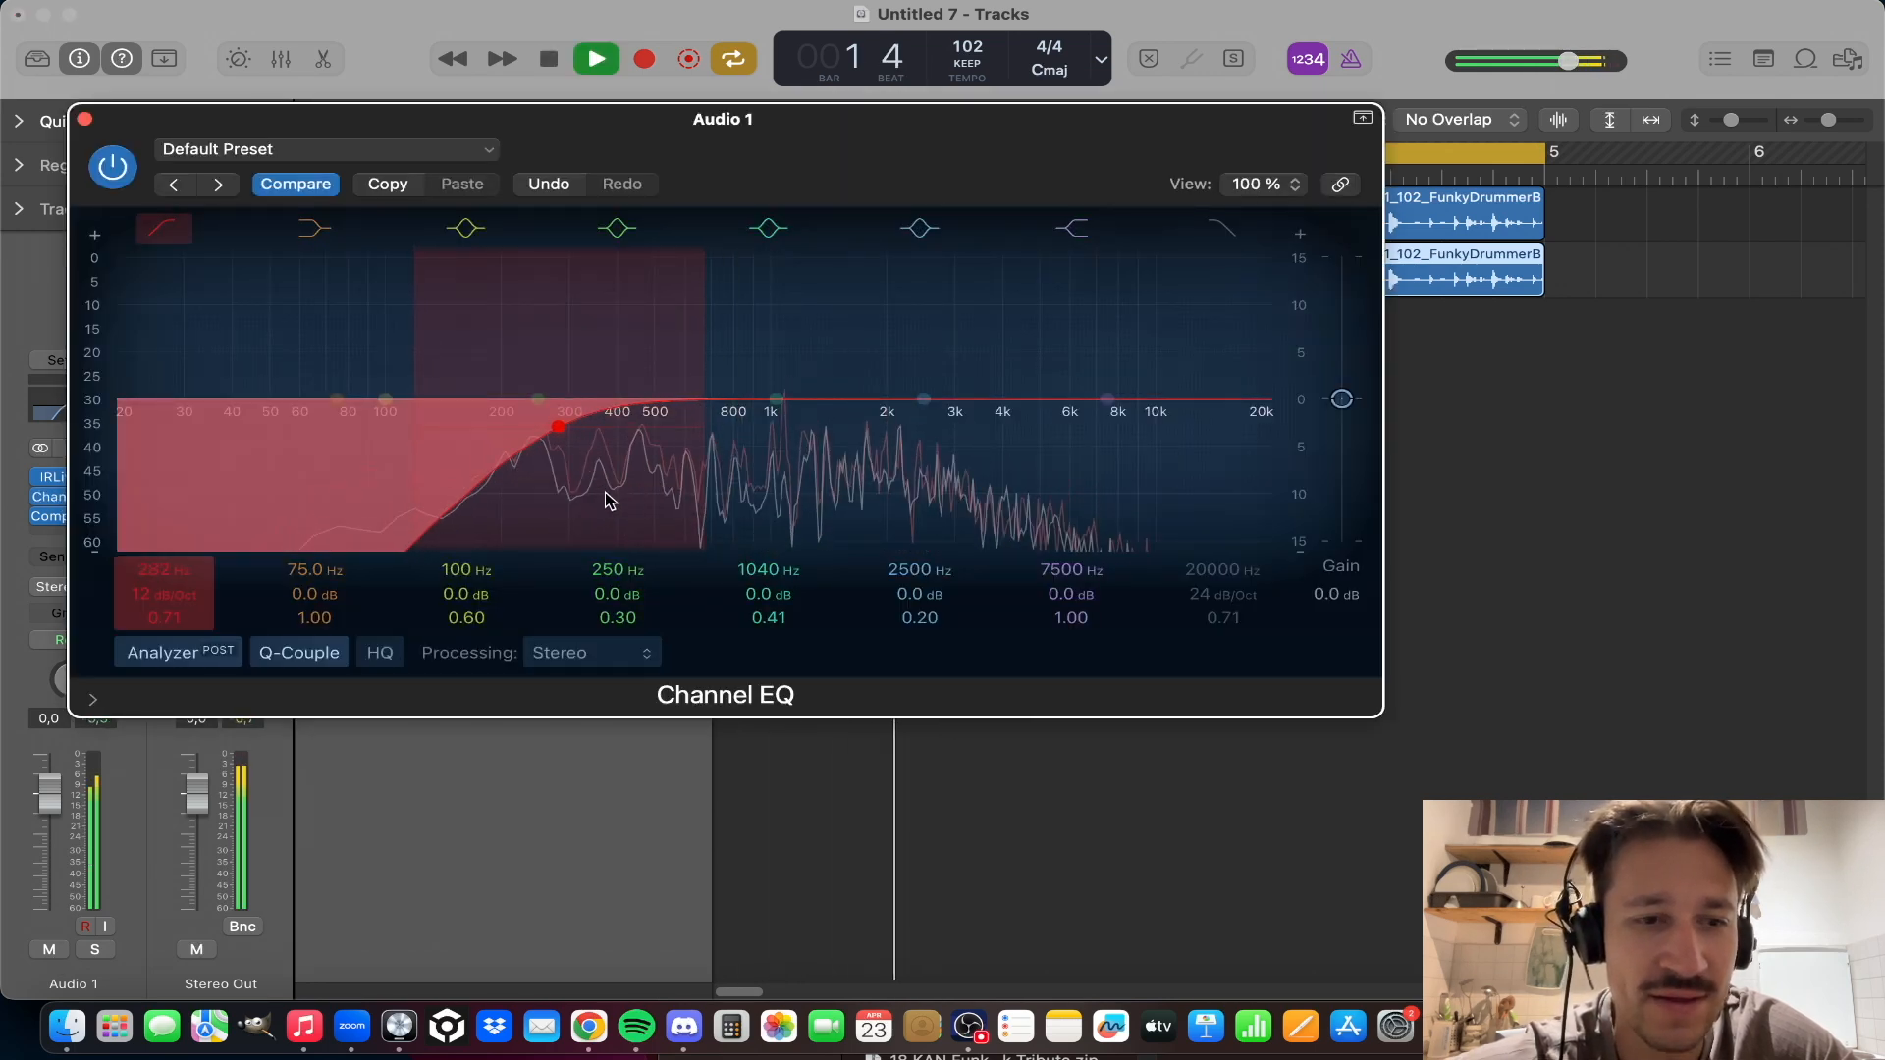
{"action": "left_click", "coordinate": [84, 120]}
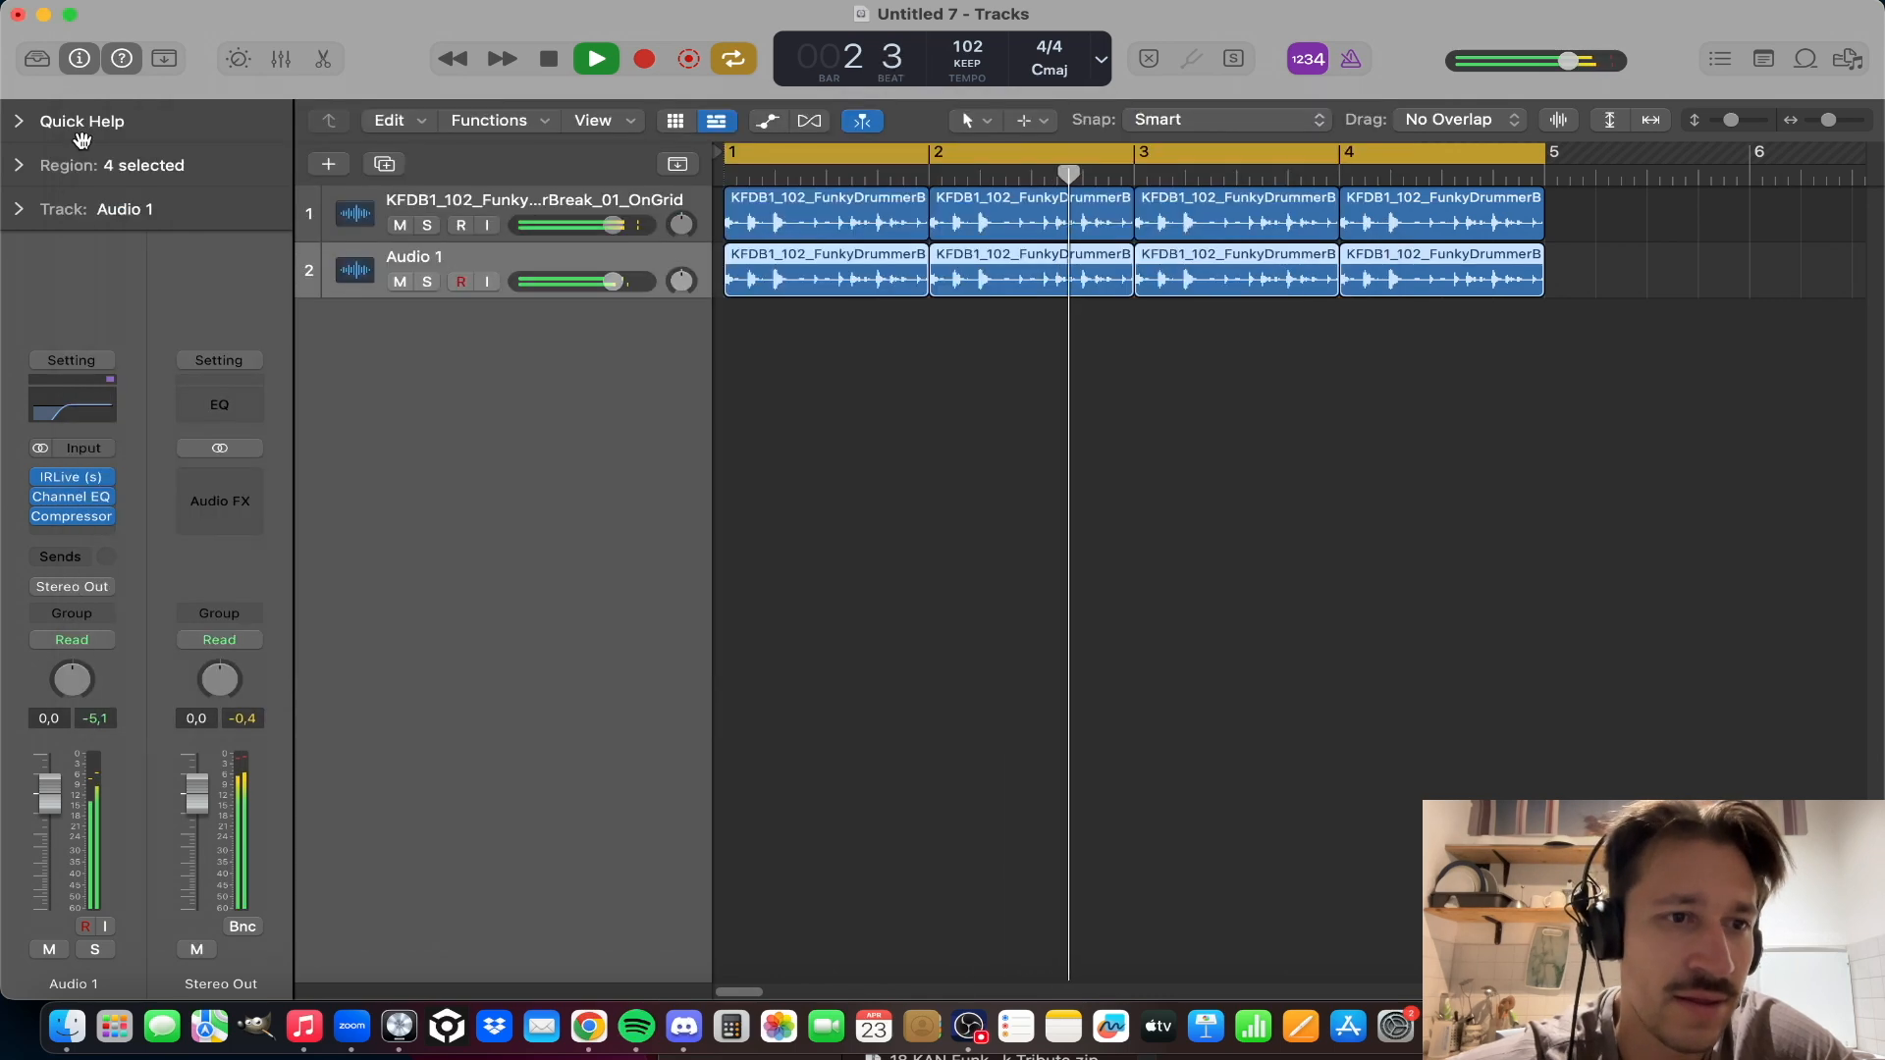
Step: Toggle the bypass of Audio 1's Channel EQ while playing the loop to compare the sound with and without it
{"action": "left_click", "coordinate": [45, 500]}
{"action": "key", "text": "space"}
{"action": "left_click", "coordinate": [41, 498]}
{"action": "key", "text": "space"}
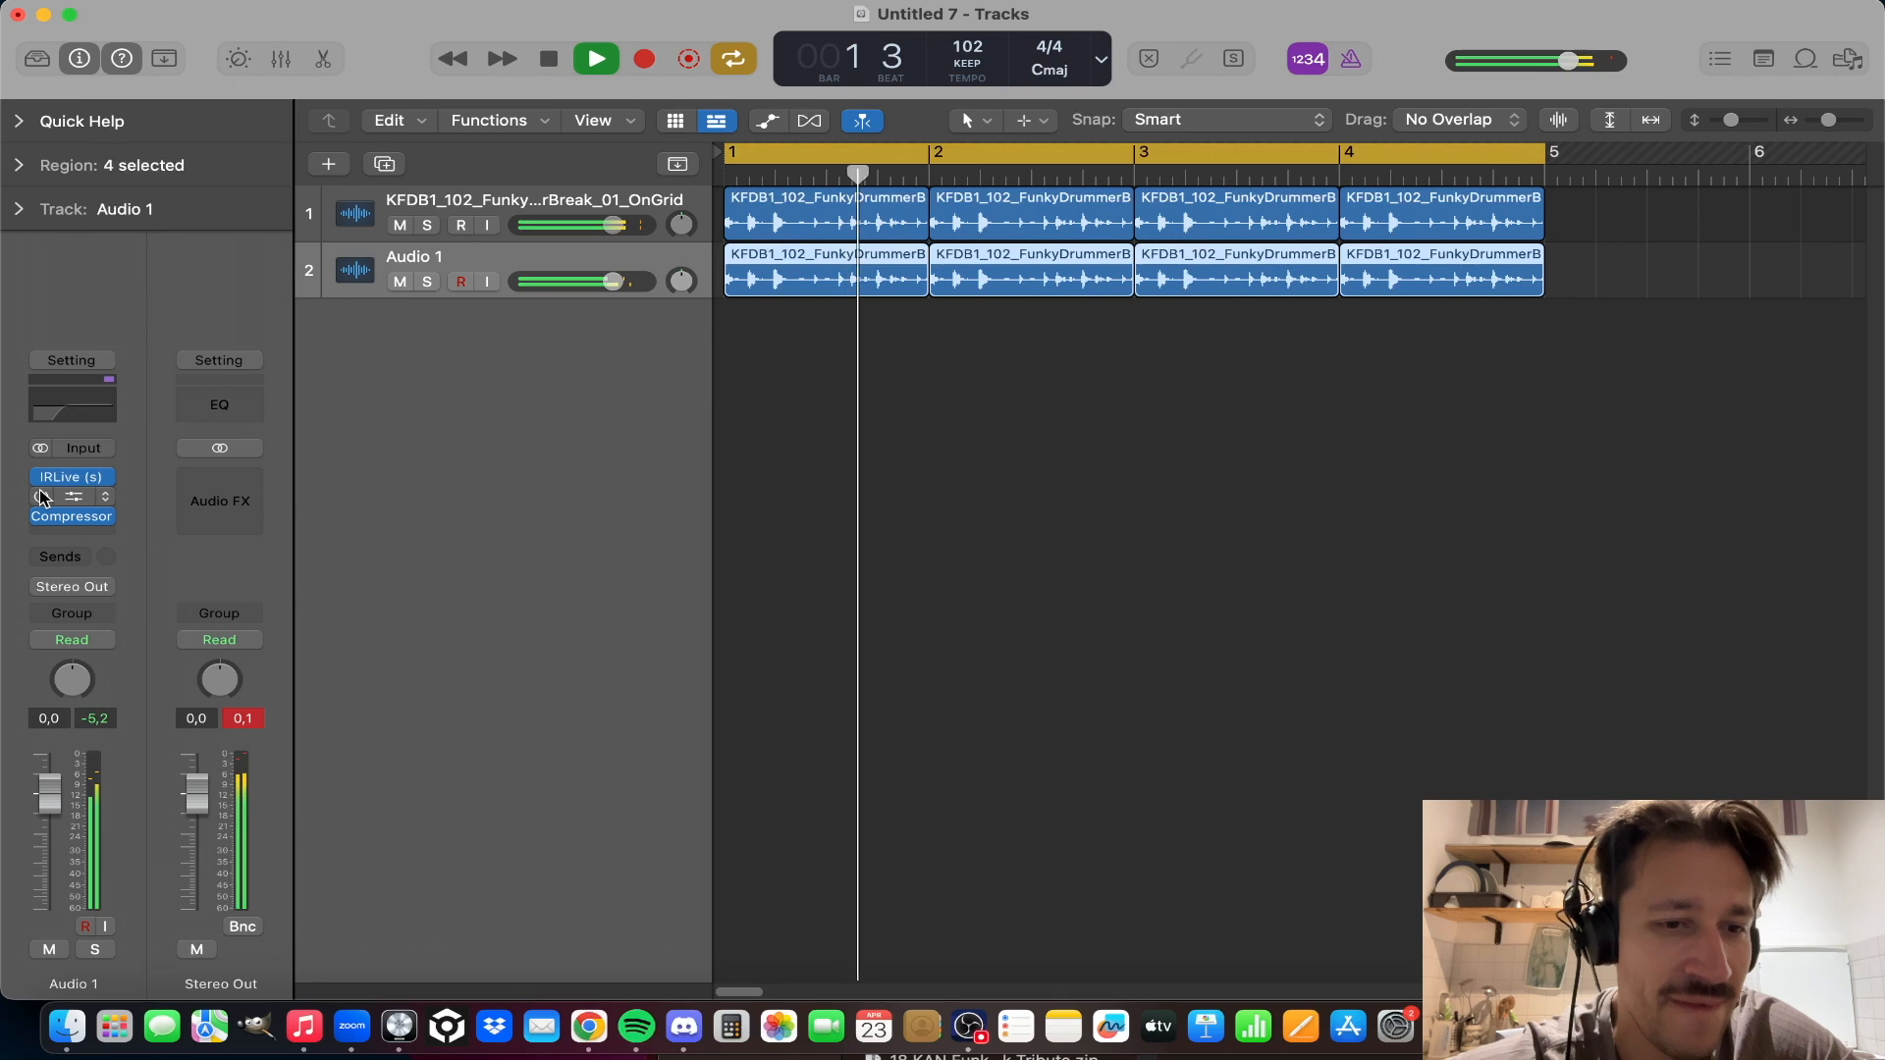
{"action": "key", "text": "space"}
{"action": "left_click", "coordinate": [40, 497]}
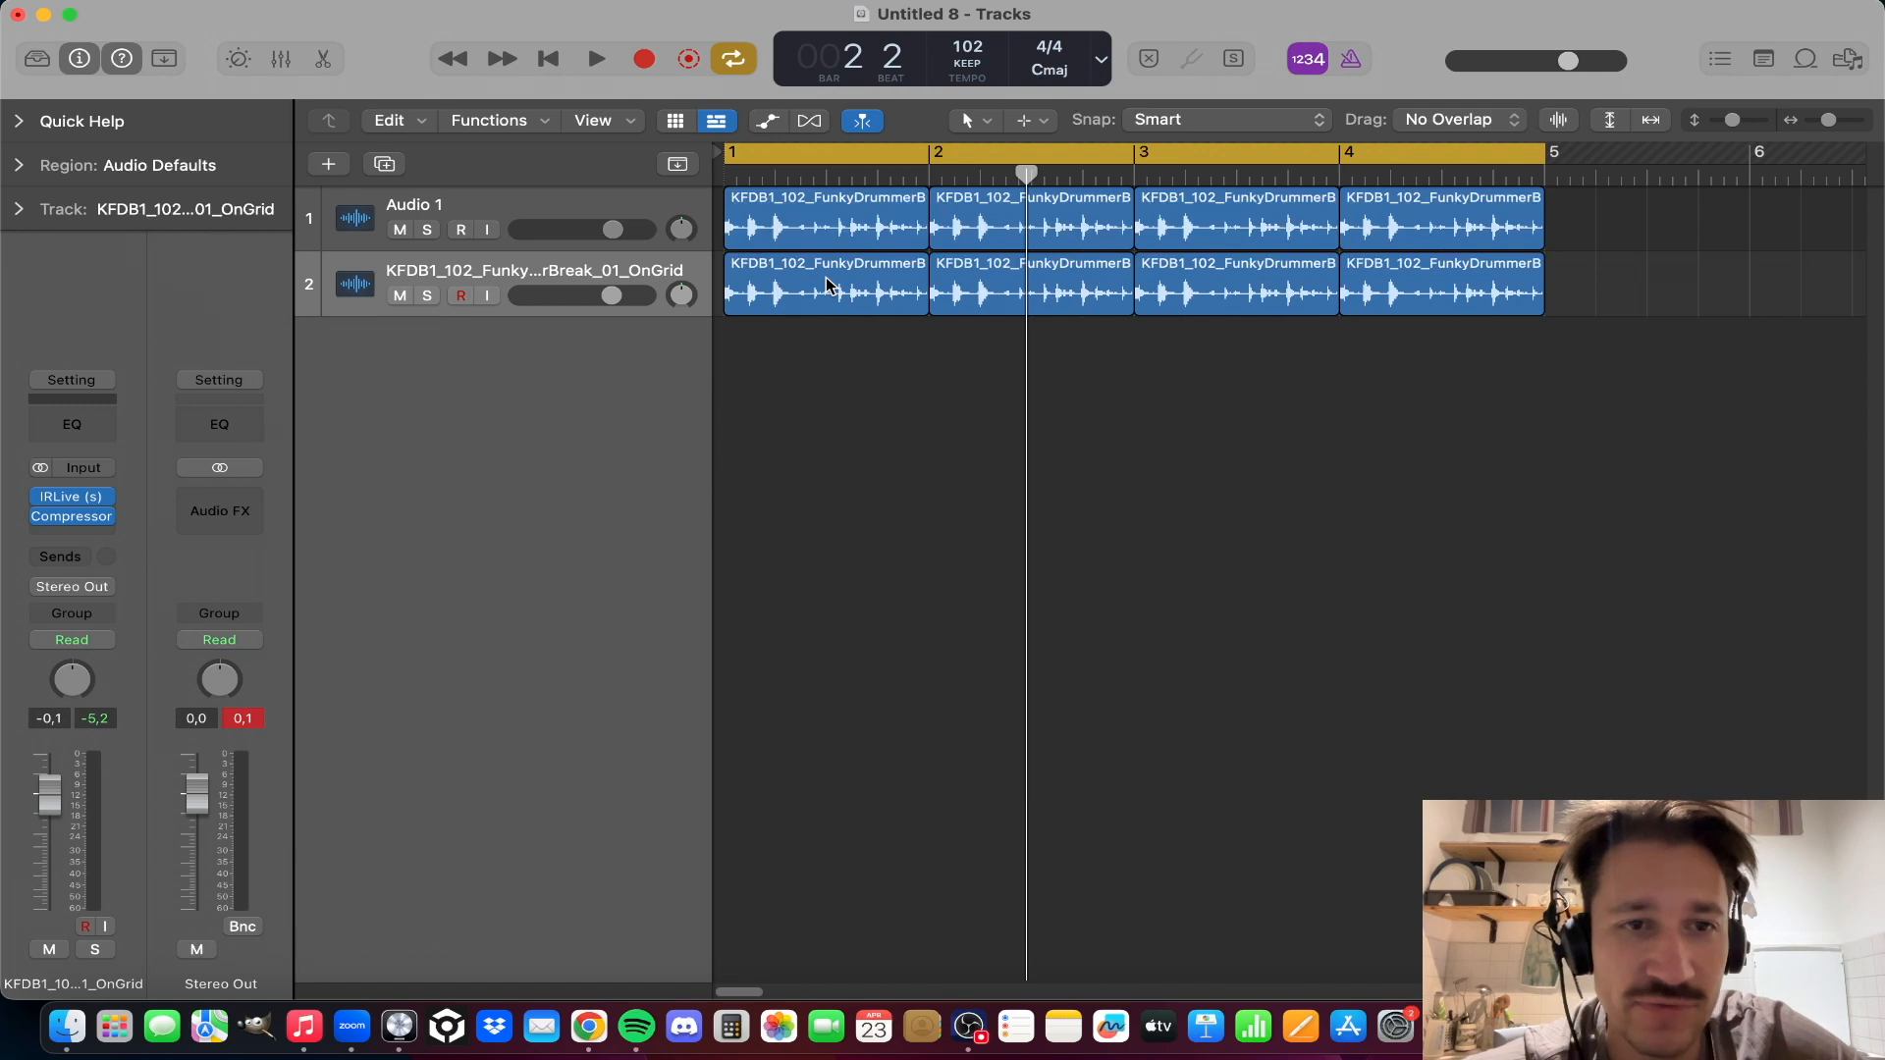
Step: Lower the volume of the second drum track, the one with IRLive and Compressor, to -8.6 dB during playback
{"action": "left_click", "coordinate": [392, 280]}
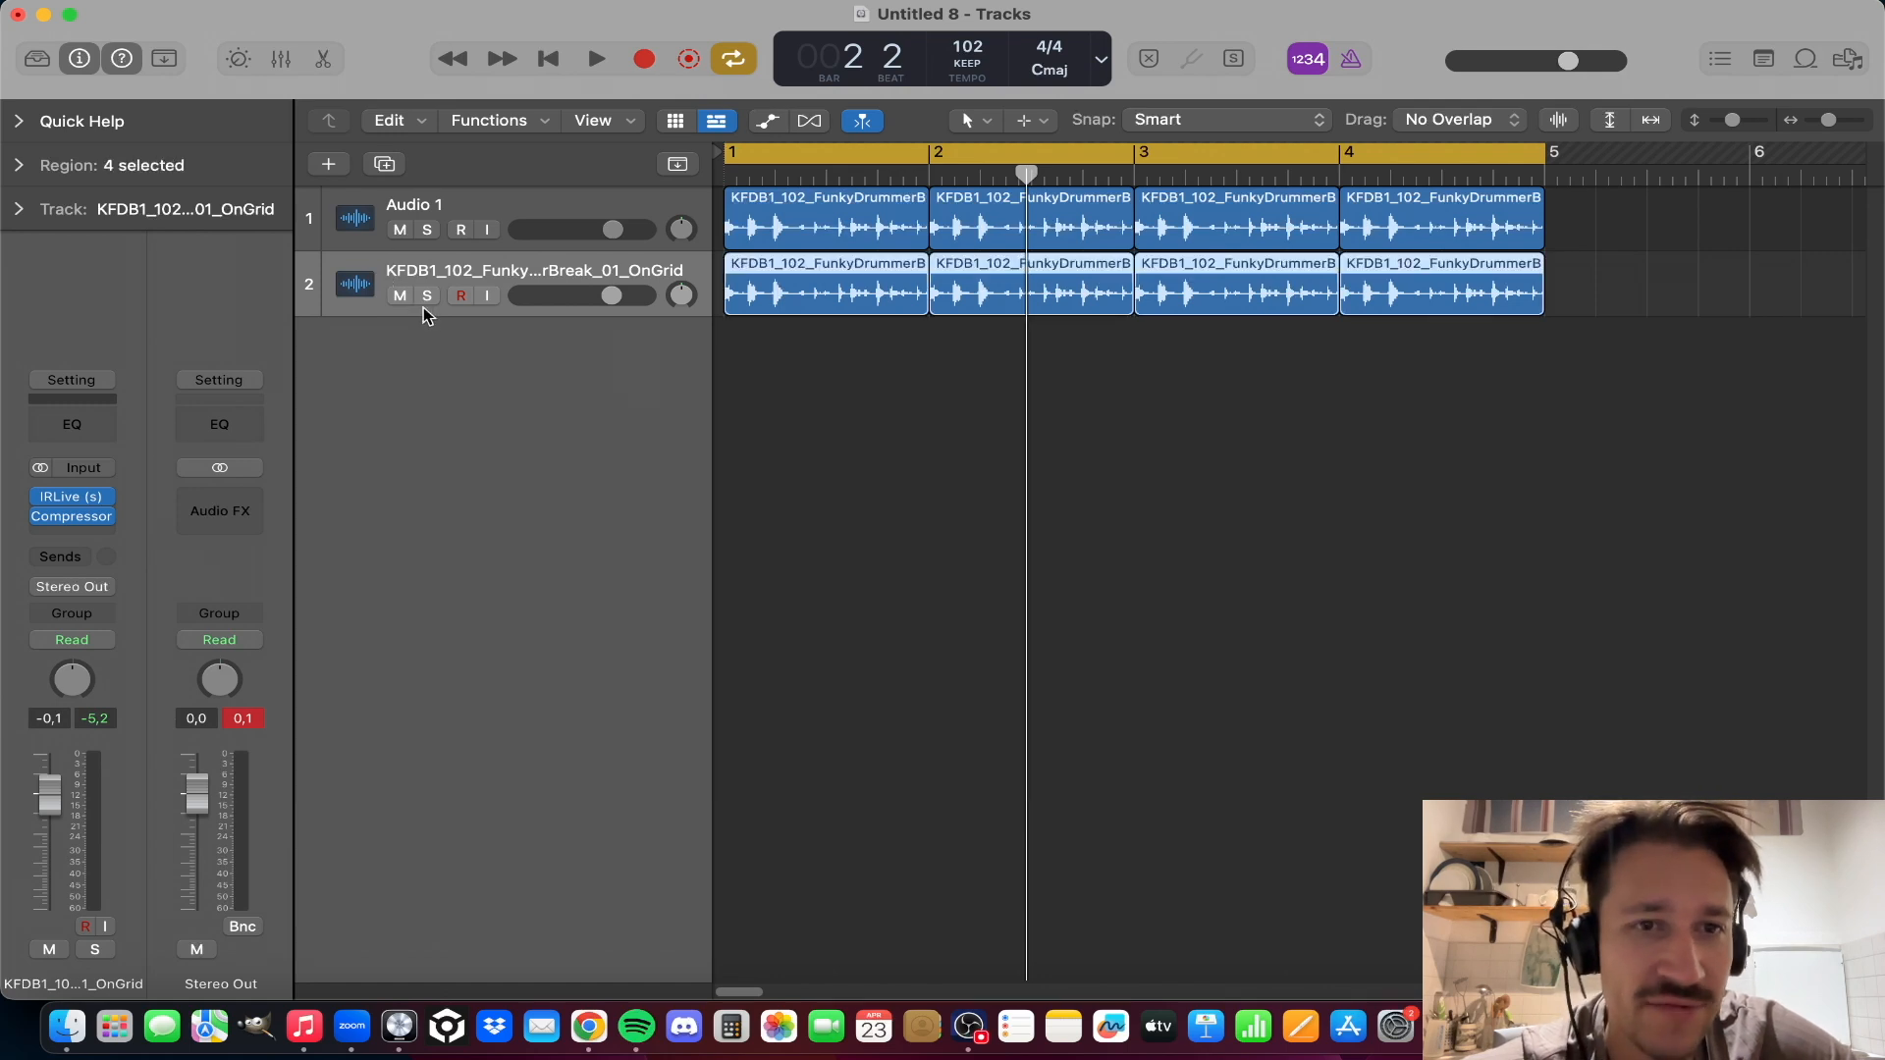
{"action": "key", "text": "space"}
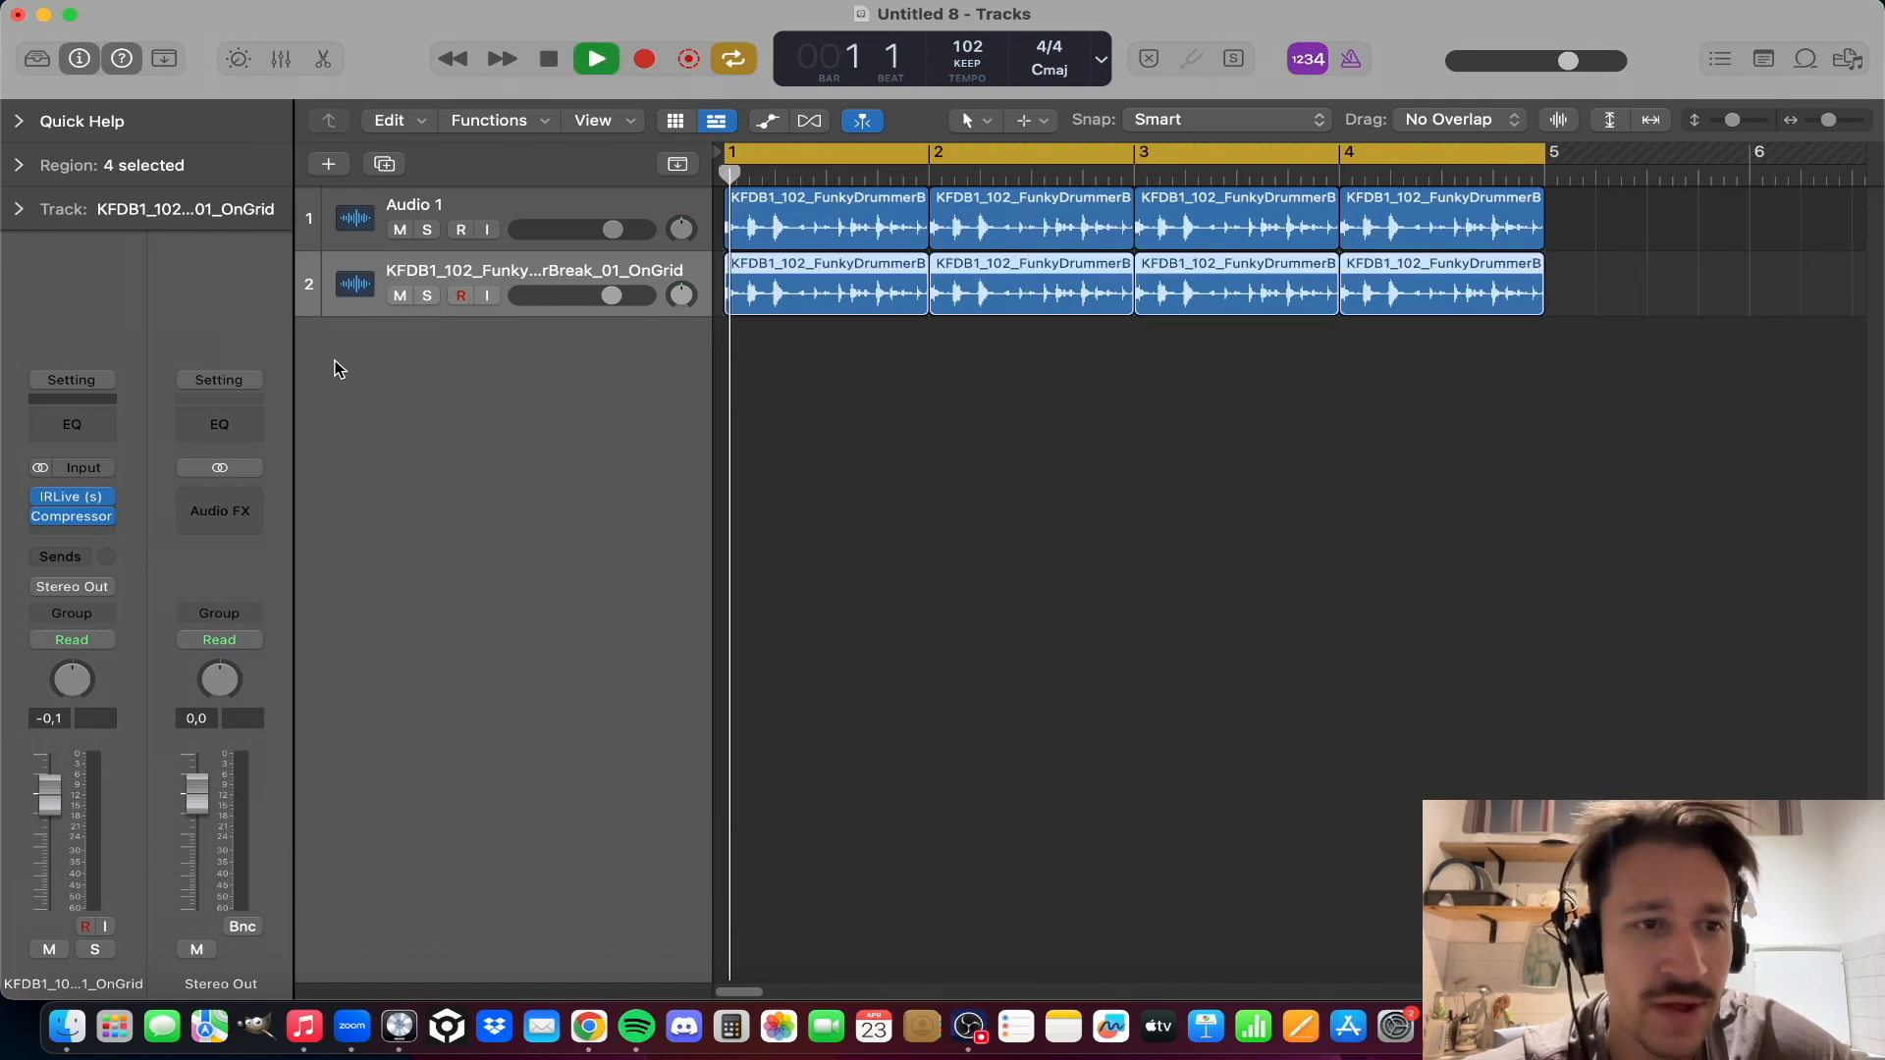
{"action": "left_click_drag", "start_coordinate": [49, 793], "coordinate": [49, 842]}
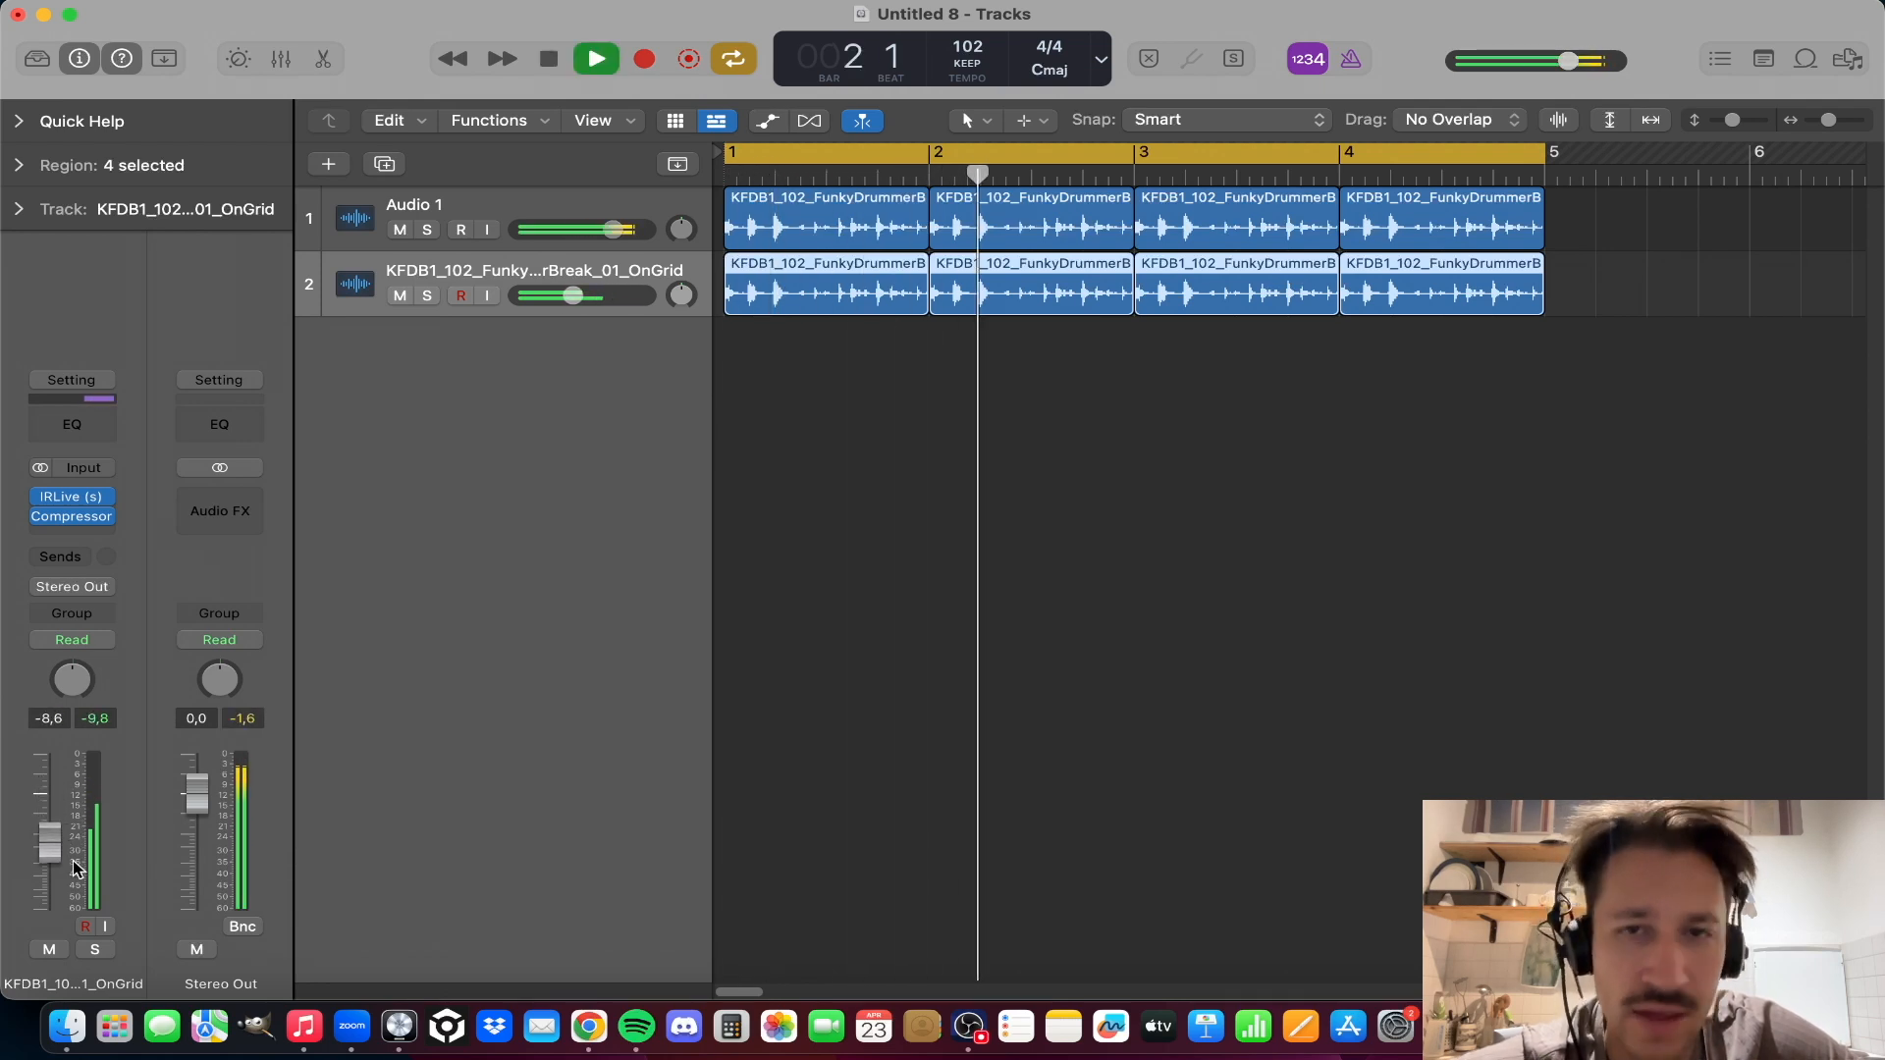
{"action": "key", "text": "space"}
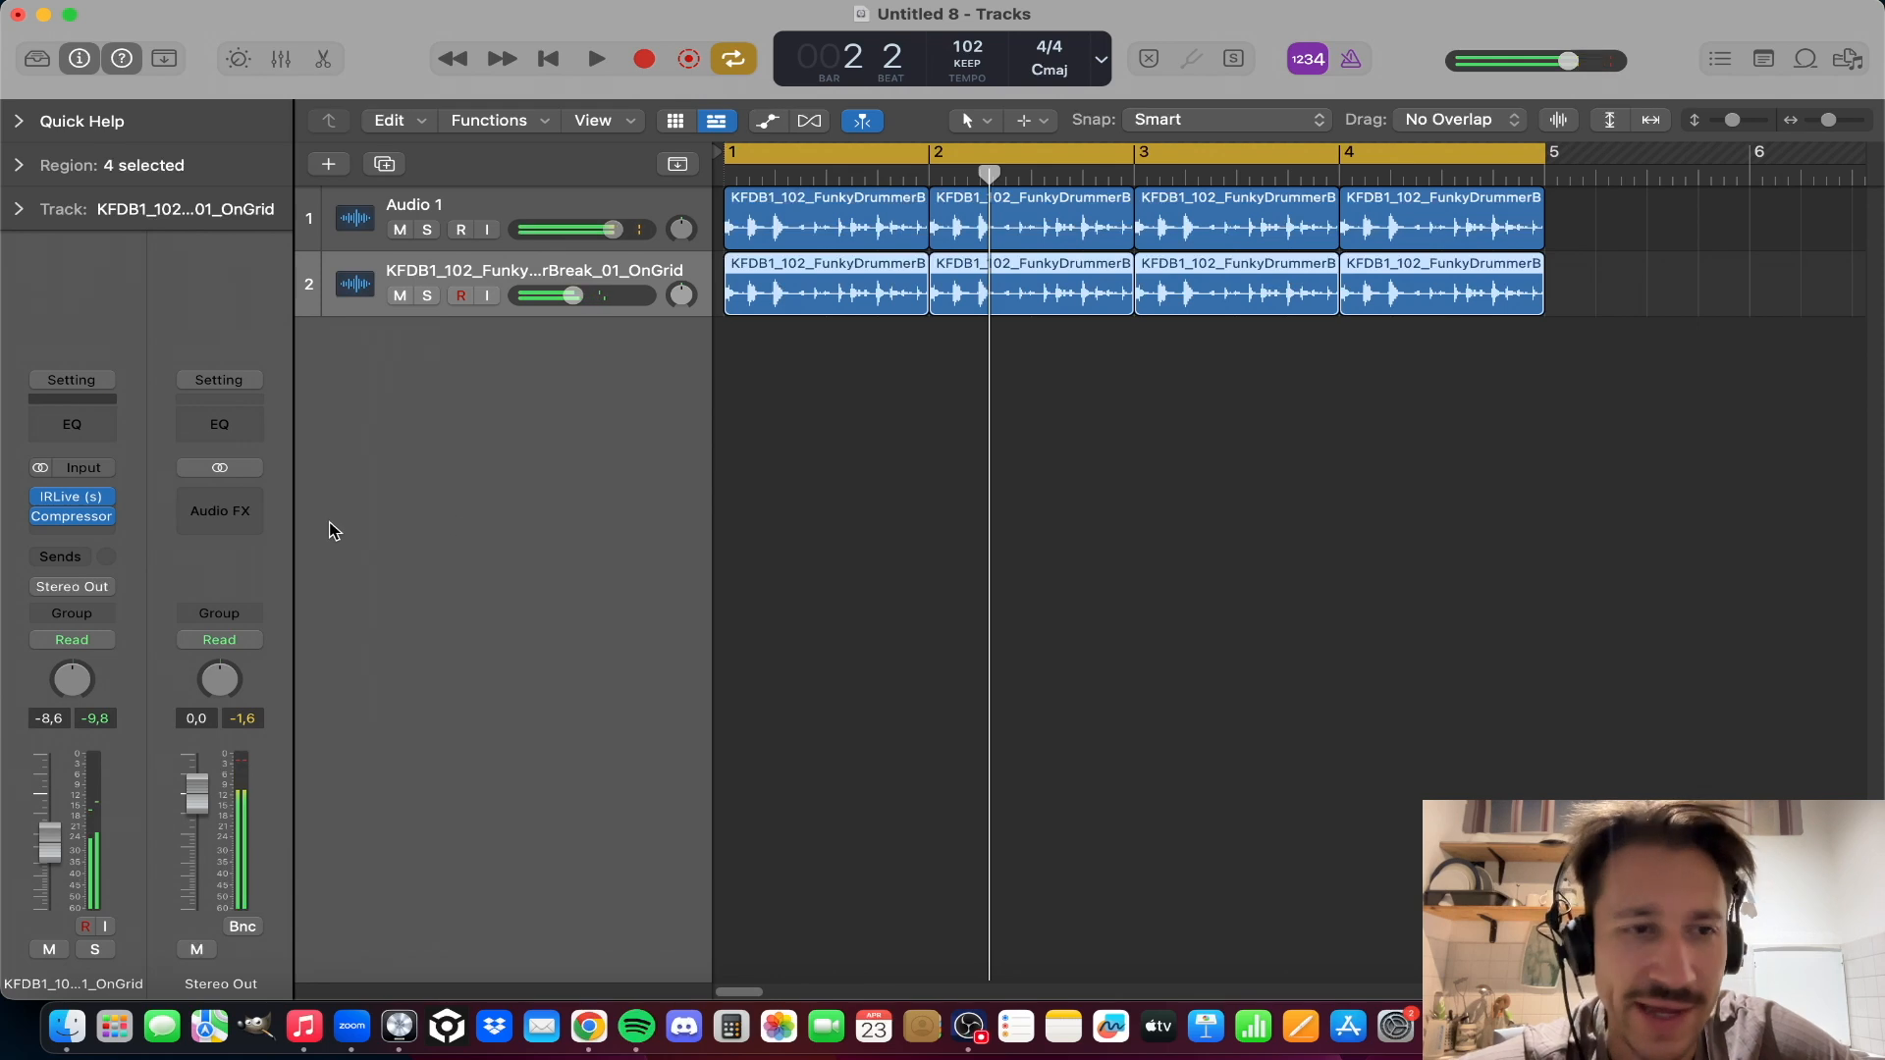
Step: Insert kHs Clipper on the Stereo Out channel, close its window and listen to the loop through it
{"action": "left_click", "coordinate": [234, 504]}
{"action": "mouse_move", "coordinate": [265, 581]}
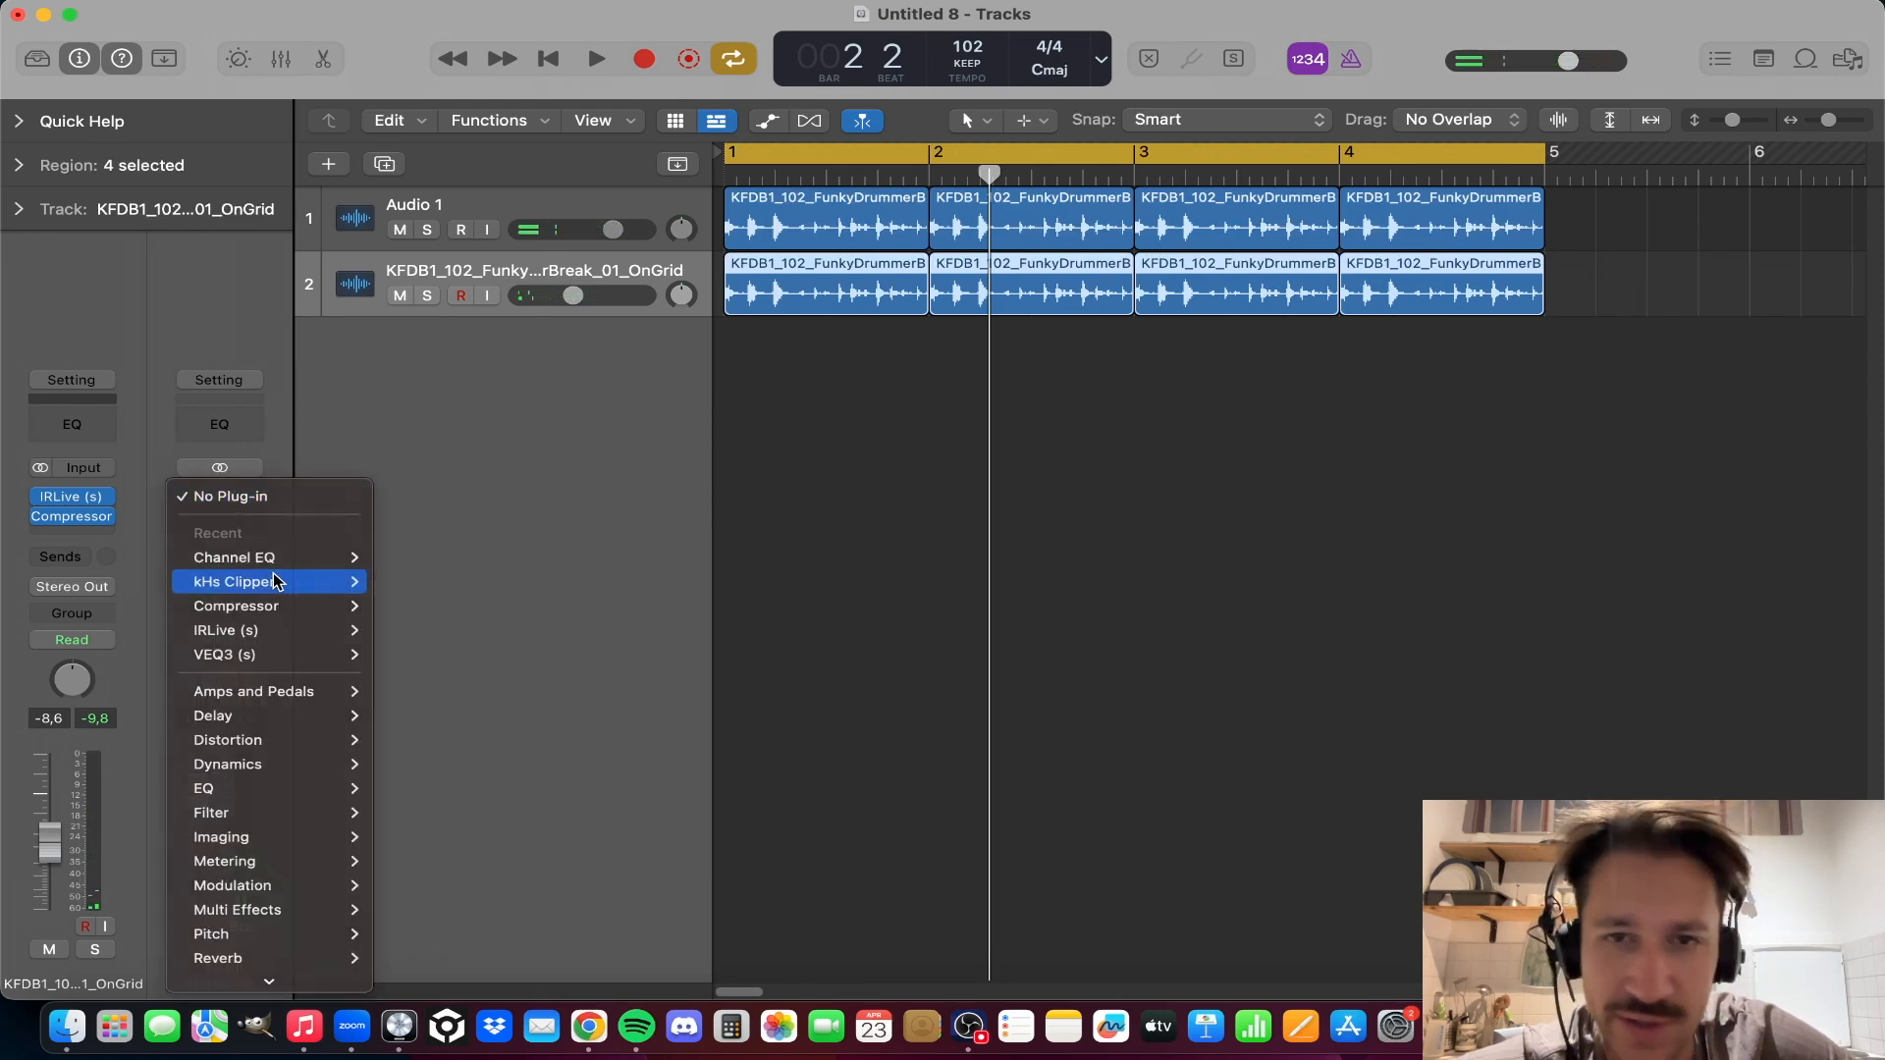
{"action": "left_click", "coordinate": [404, 581]}
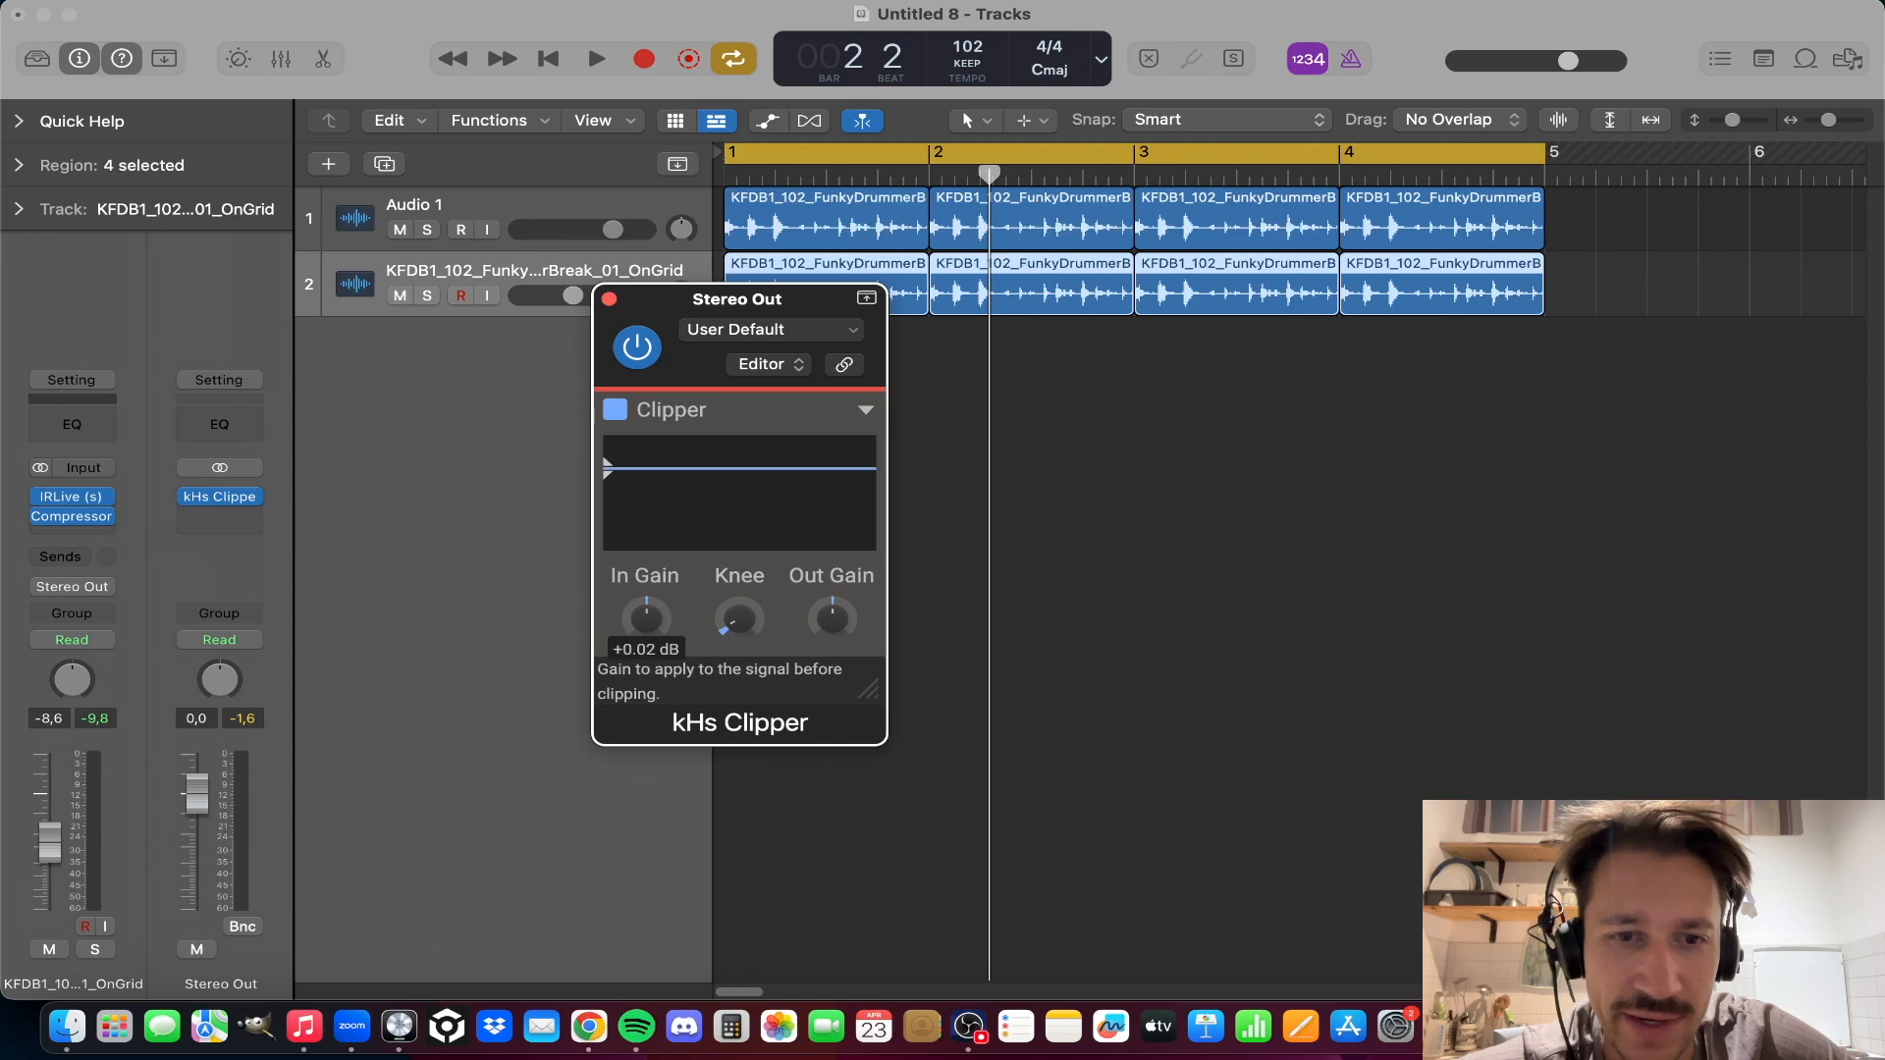
{"action": "key", "text": "space"}
{"action": "left_click", "coordinate": [609, 299]}
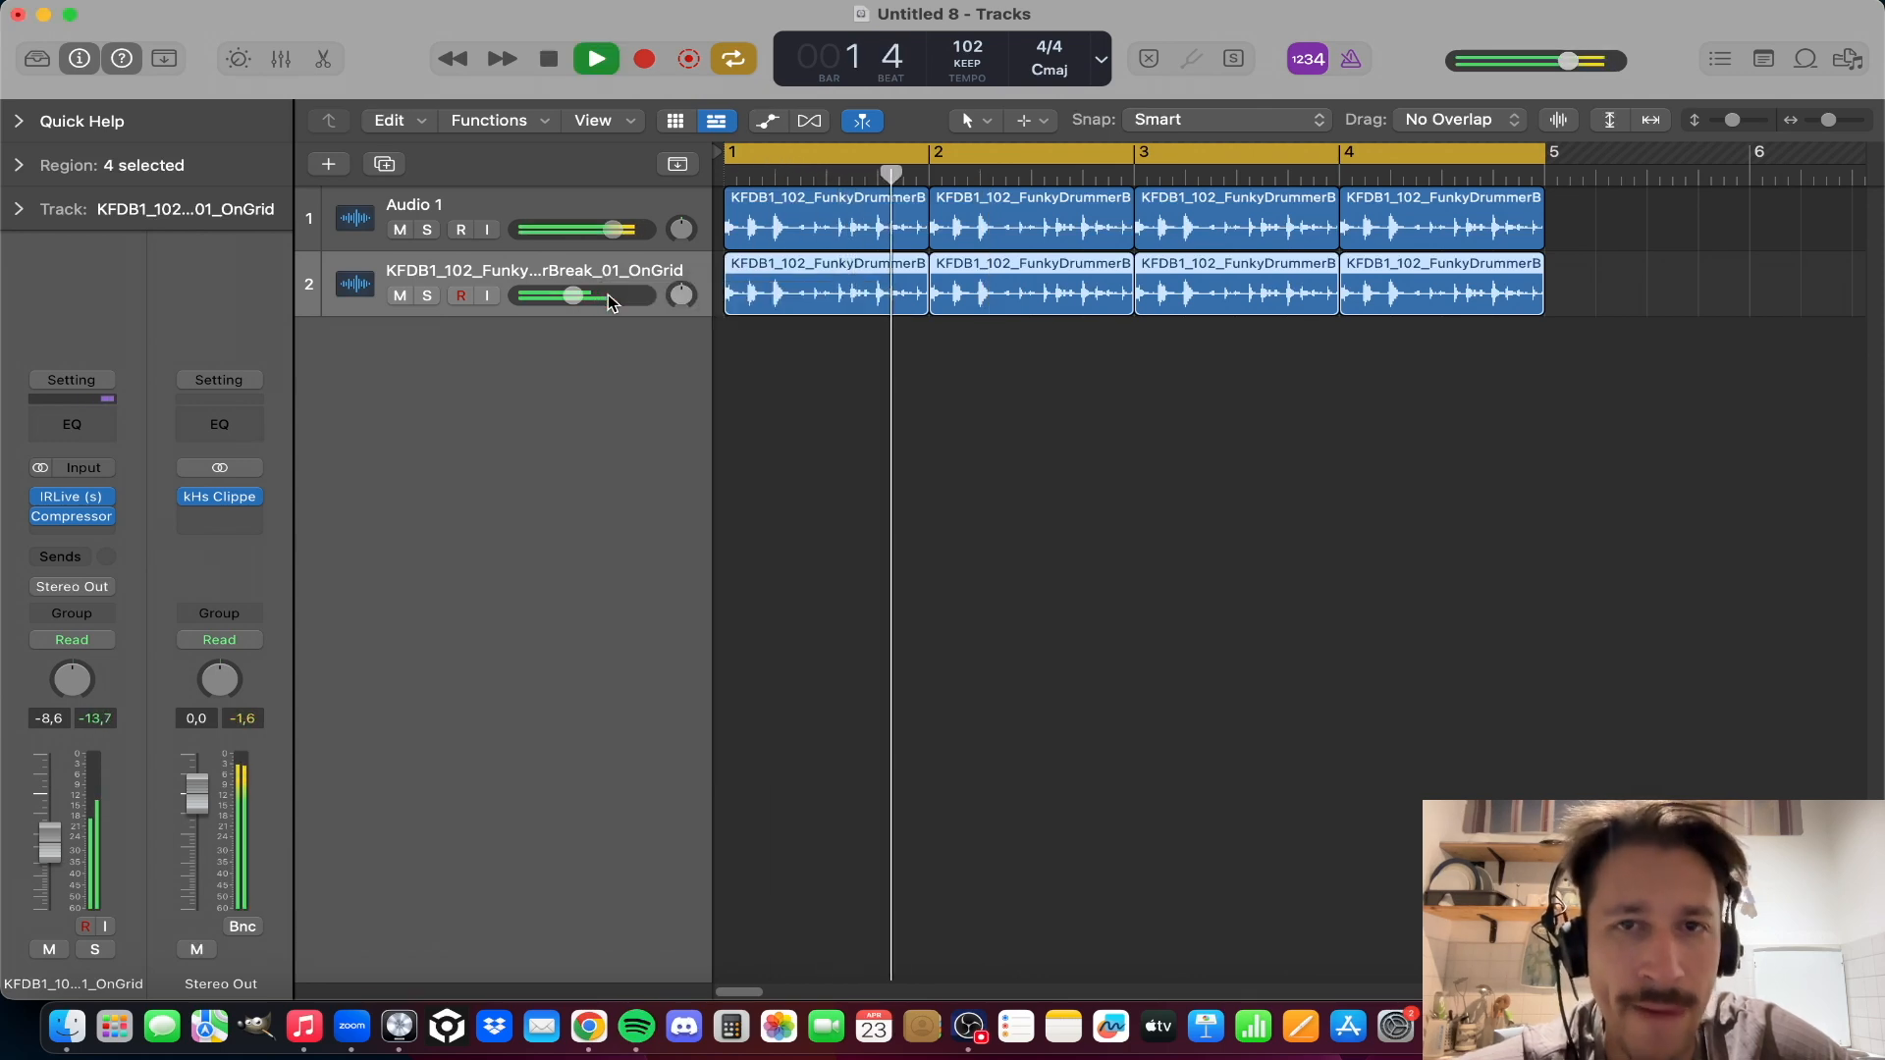
{"action": "key", "text": "space"}
Step: Group both drum tracks into a summing track stack and play the loop through it
{"action": "left_click", "coordinate": [528, 208], "text": "shift"}
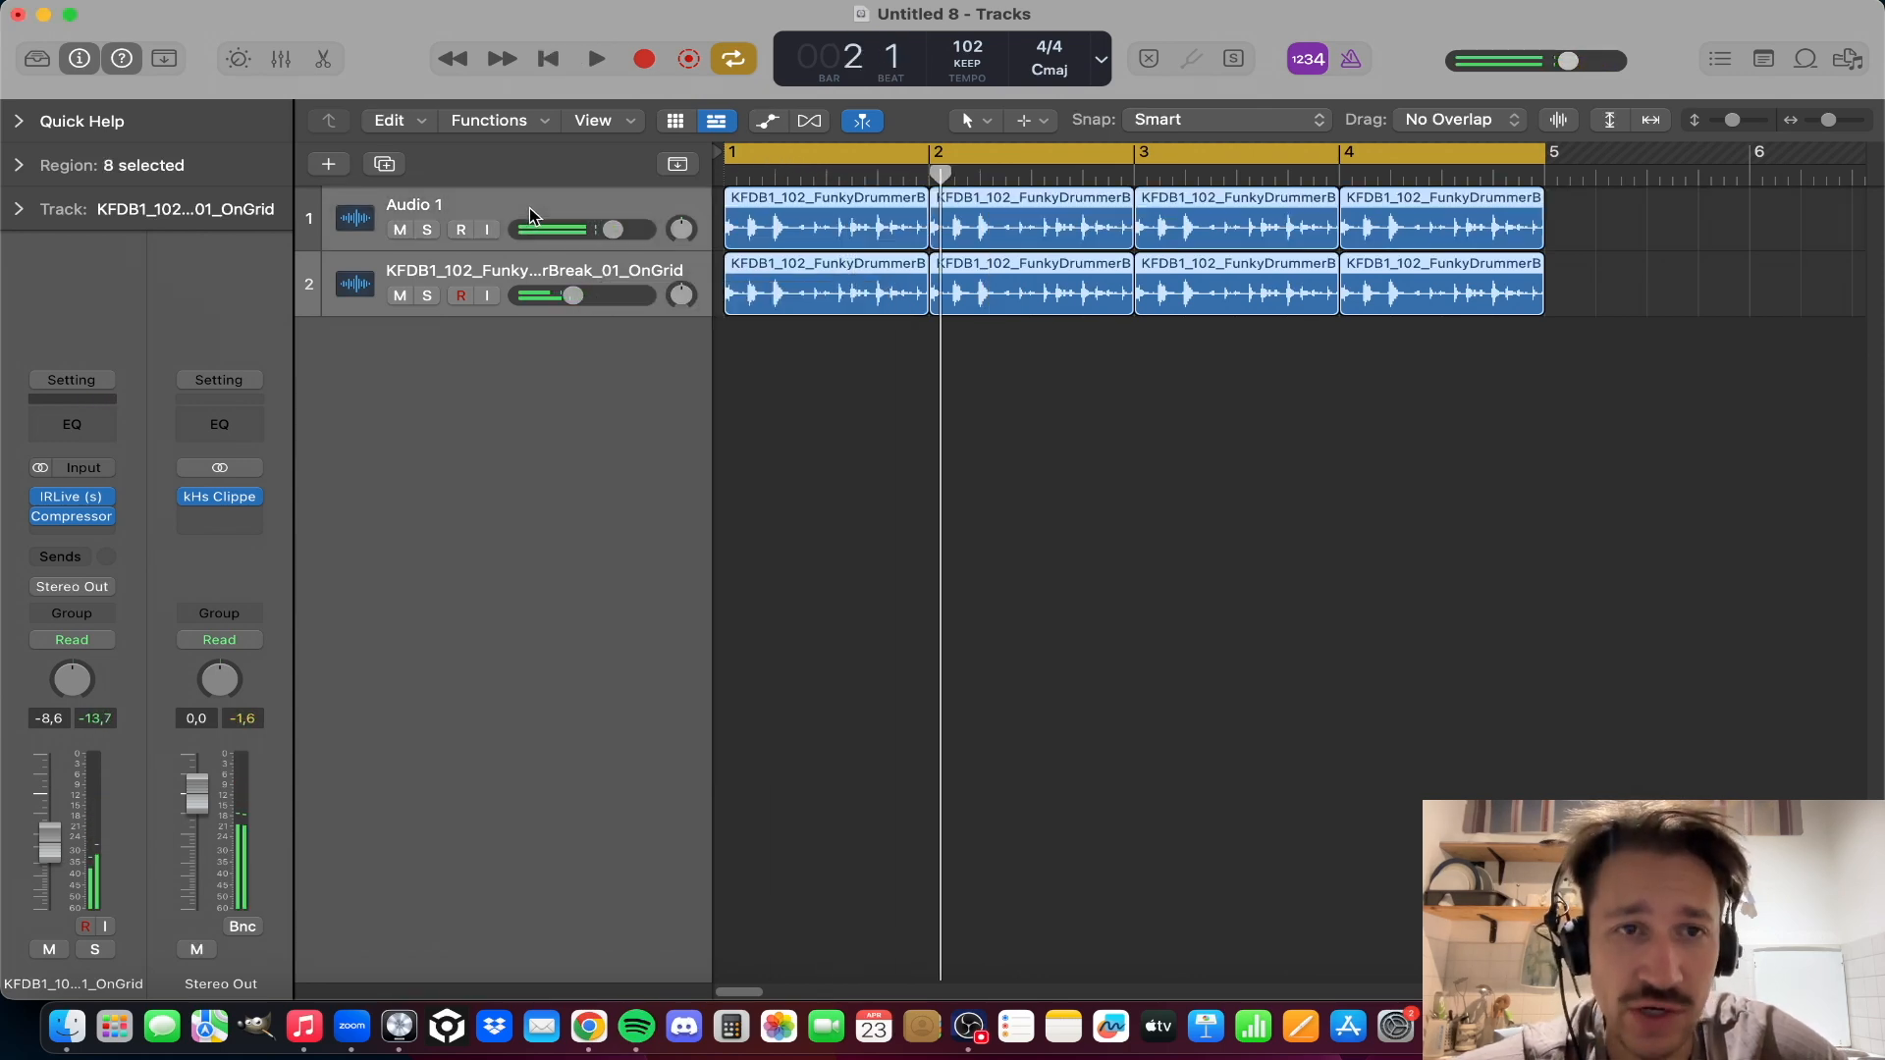
{"action": "right_click", "coordinate": [529, 208]}
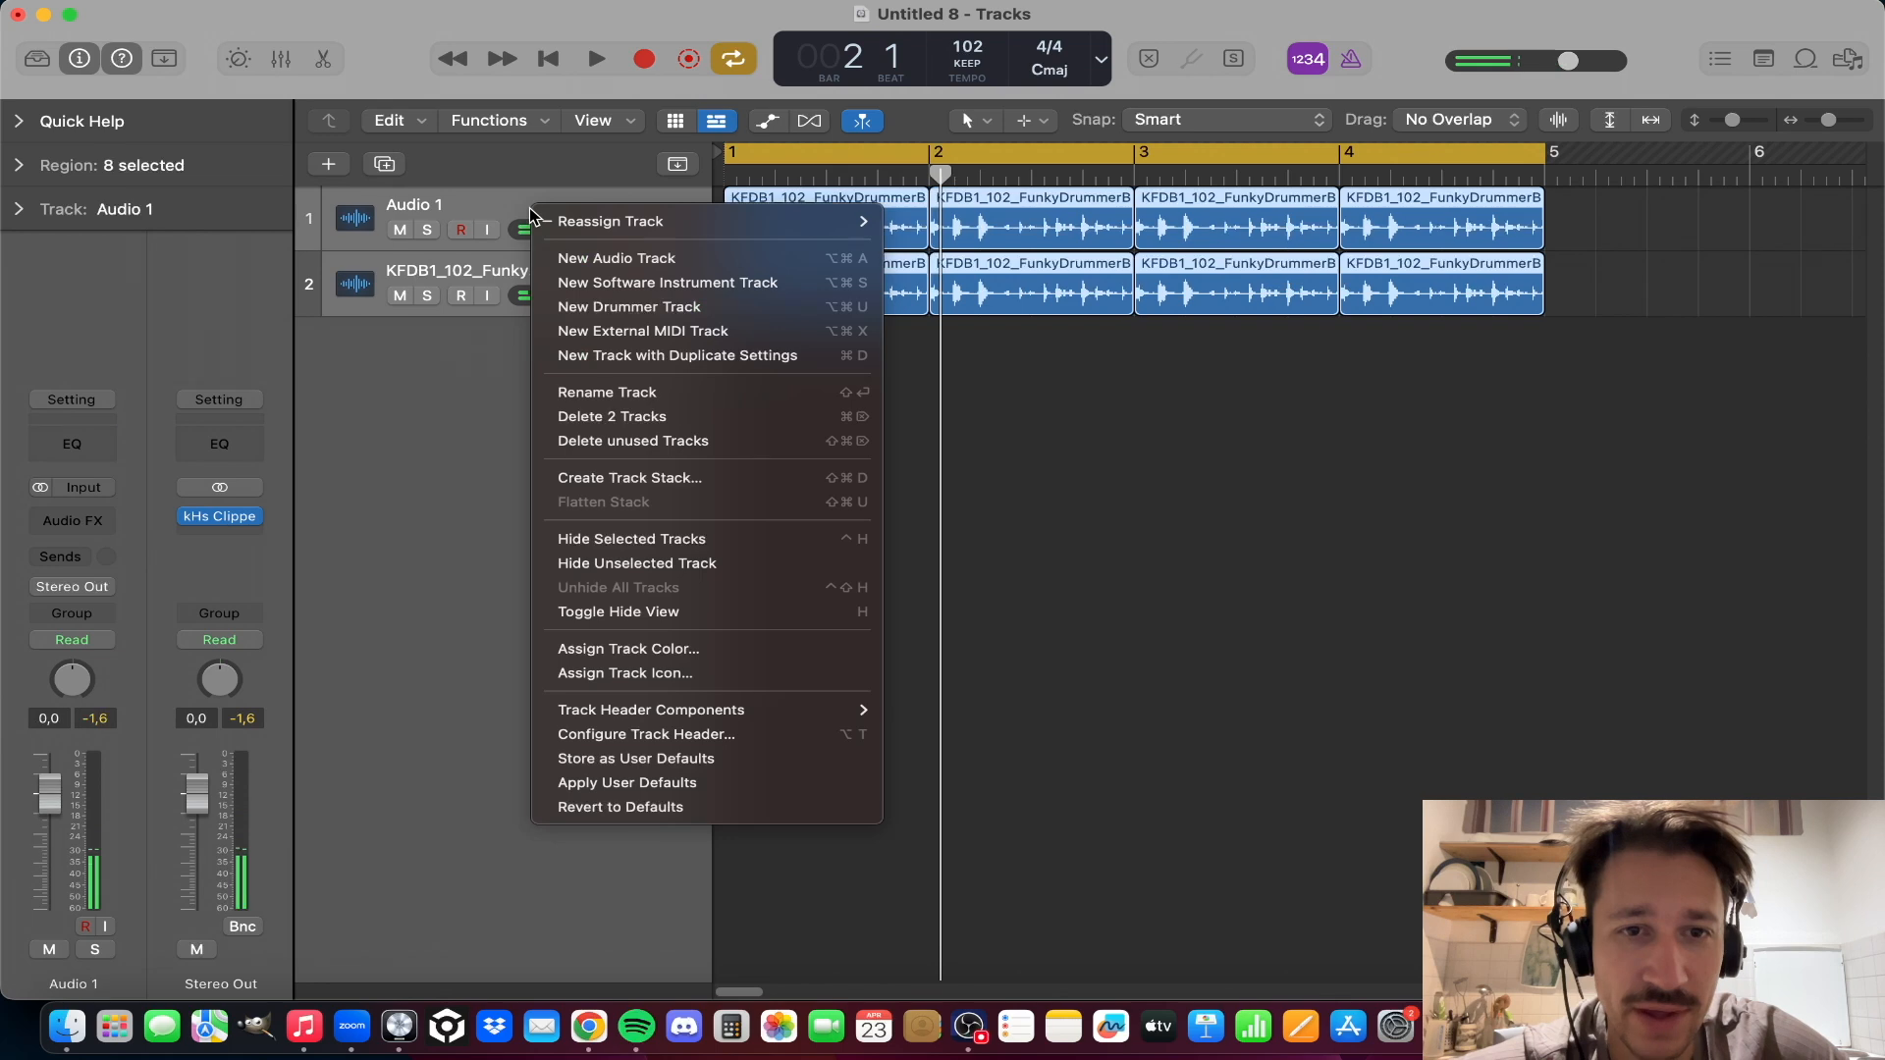
{"action": "left_click", "coordinate": [707, 483]}
{"action": "key", "text": "Return"}
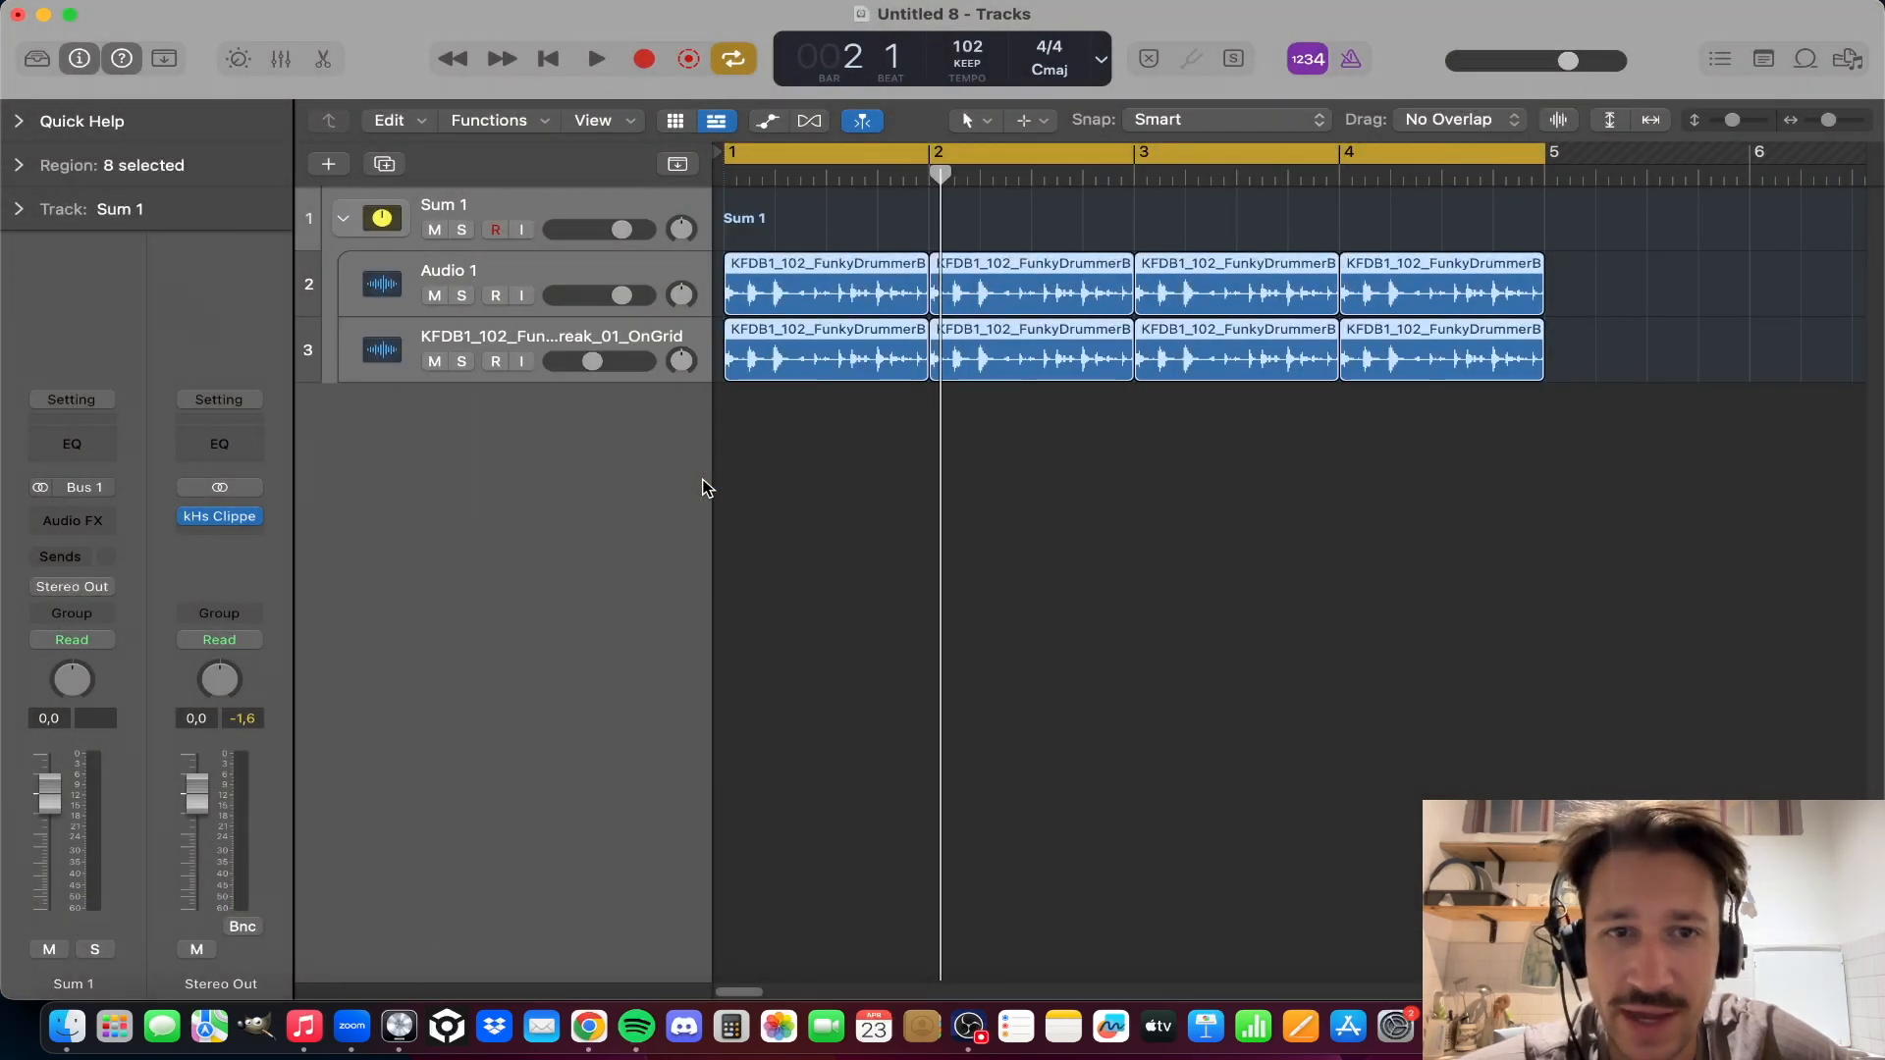
{"action": "left_click", "coordinate": [474, 203]}
{"action": "key", "text": "space"}
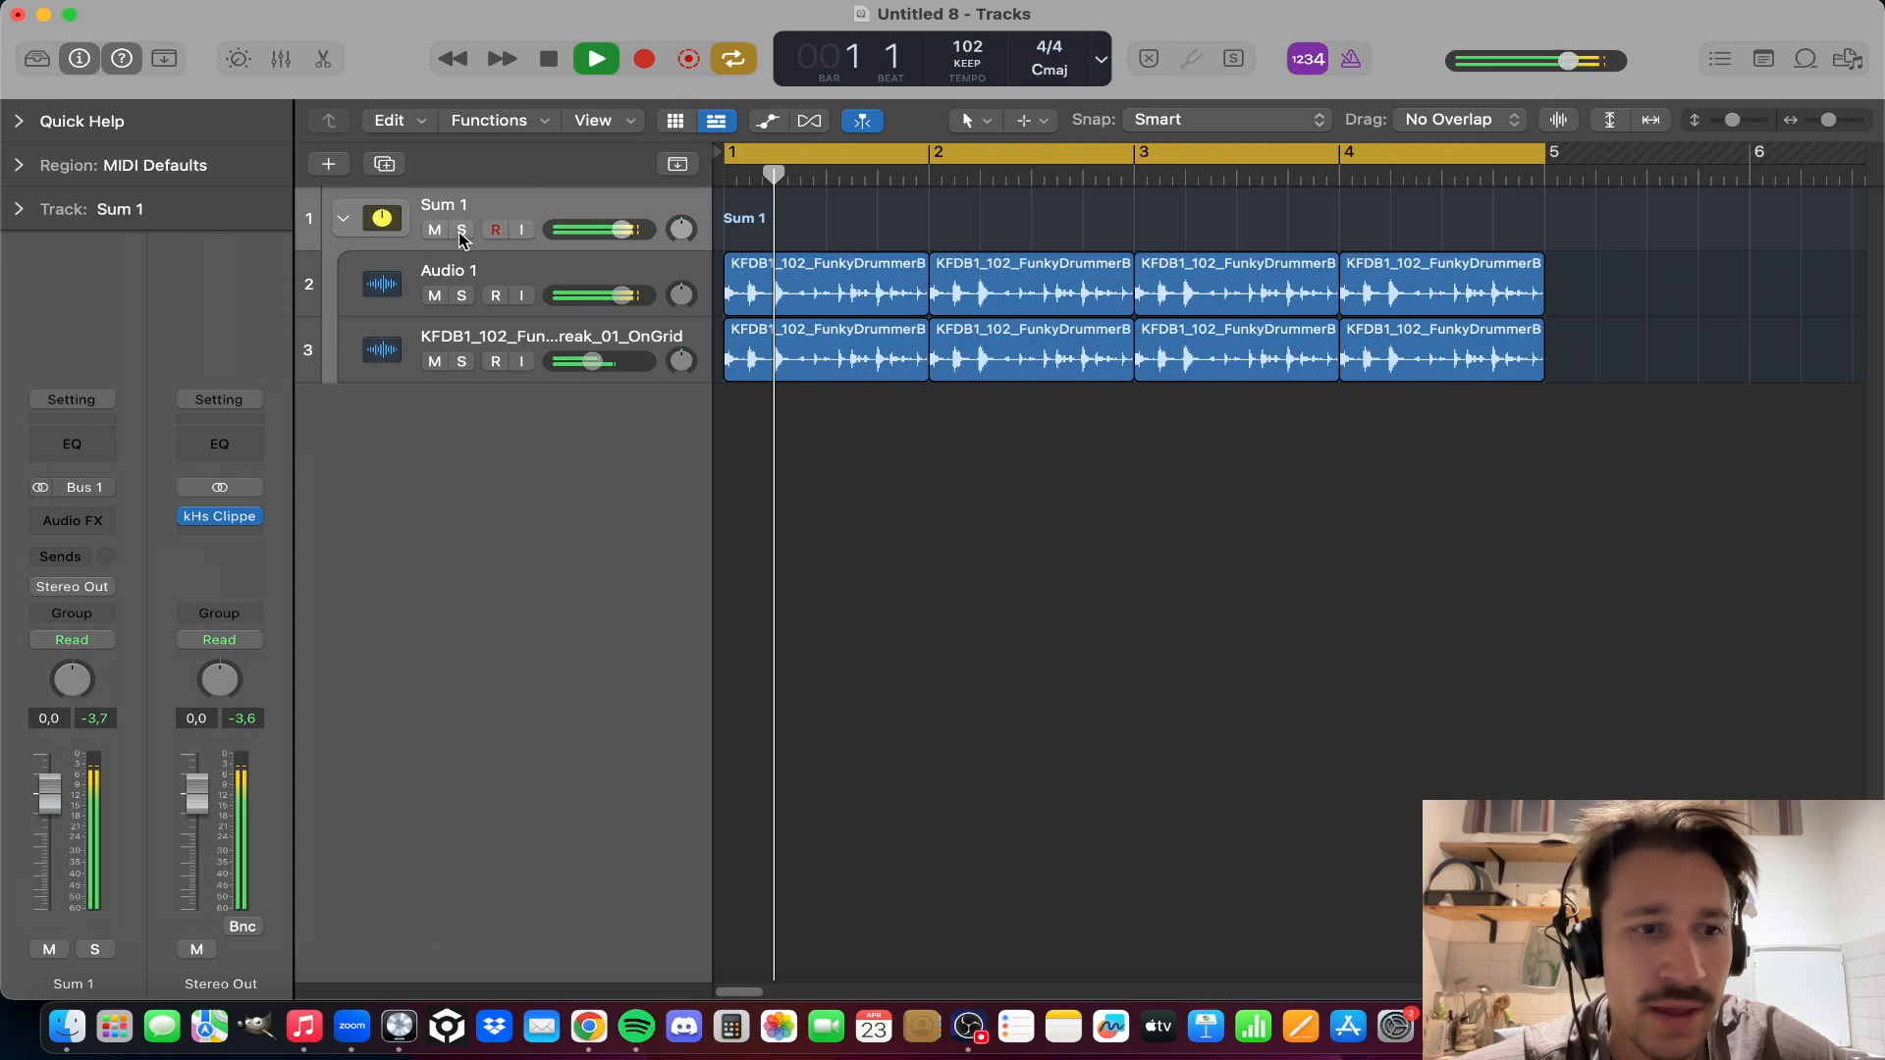
Step: Stop playback and copy the kHs Clipper from Stereo Out to the Sum 1 channel
{"action": "key", "text": "space"}
{"action": "left_click_drag", "start_coordinate": [222, 517], "coordinate": [73, 535]}
{"action": "left_click", "coordinate": [74, 535]}
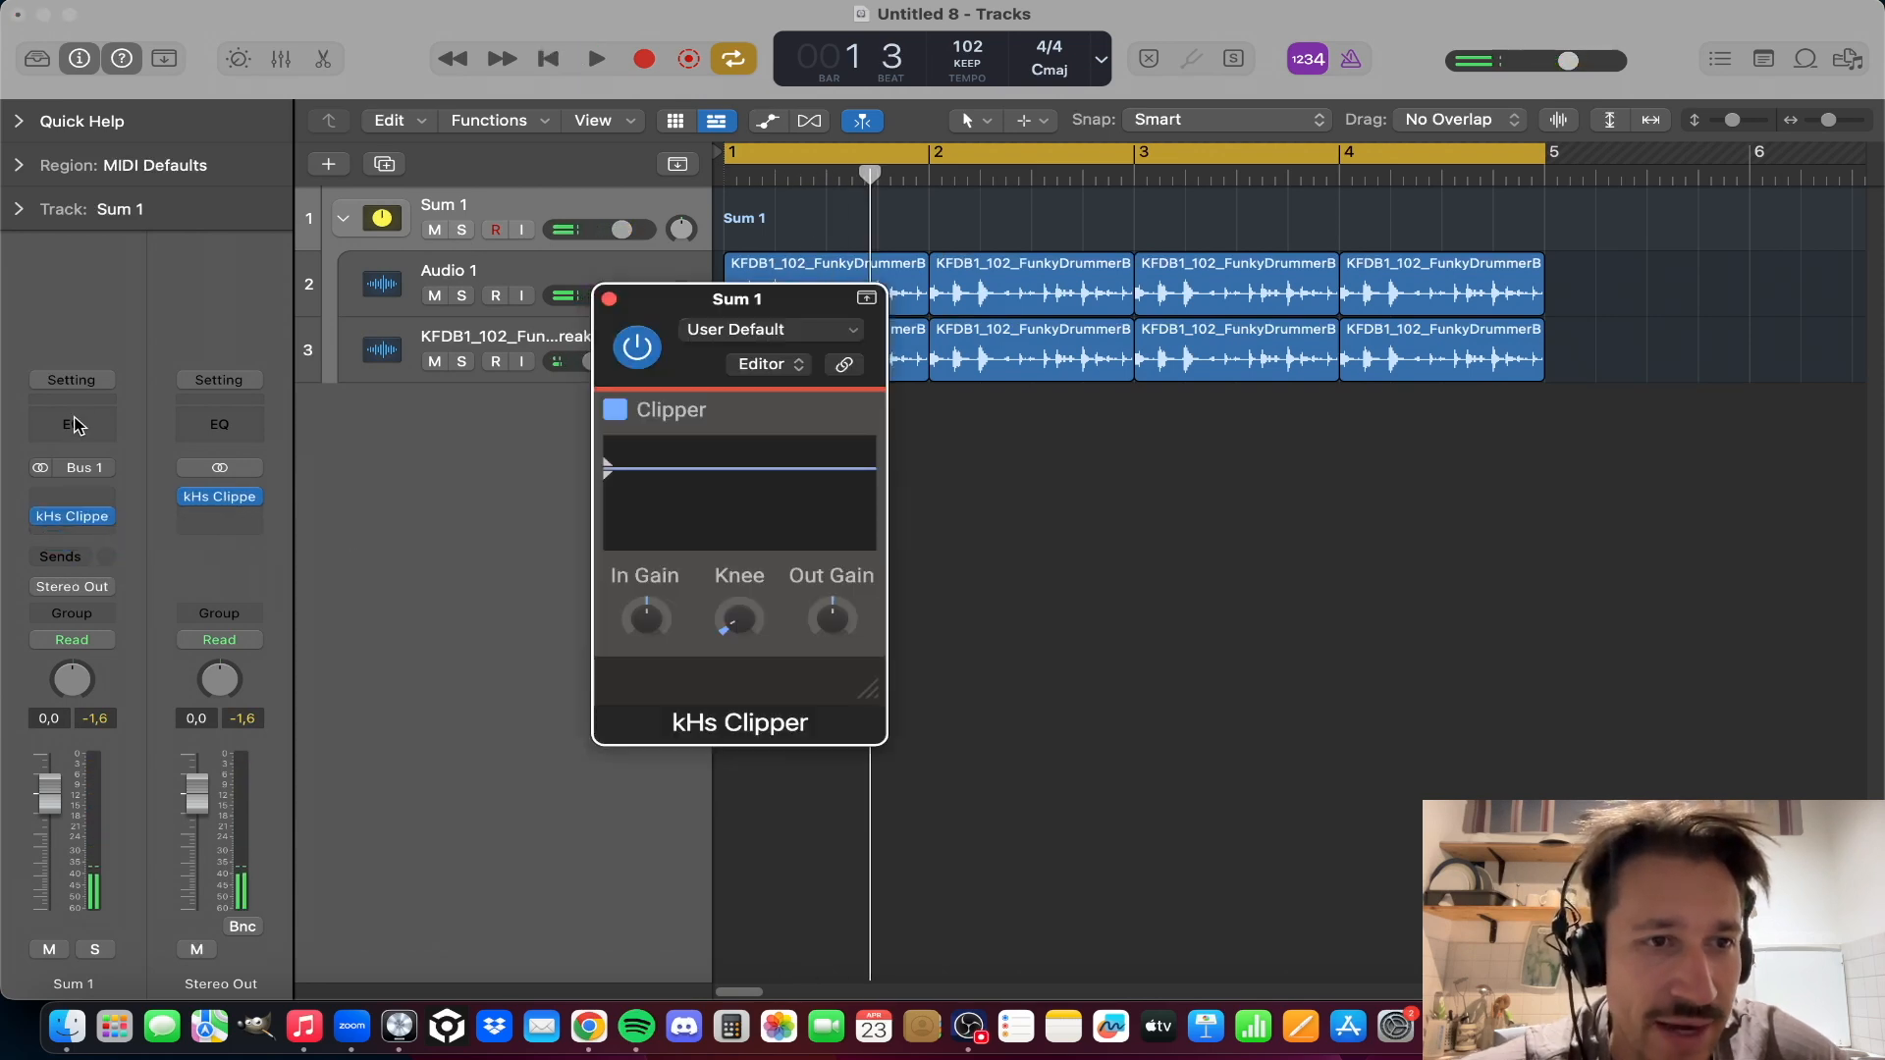
Step: Add a Channel EQ before the clipper on Sum 1, set processing to Side Only with a low cut at about 118 Hz, and close it
{"action": "left_click", "coordinate": [77, 425]}
{"action": "left_click_drag", "start_coordinate": [644, 293], "coordinate": [112, 8]}
{"action": "left_click", "coordinate": [129, 125]}
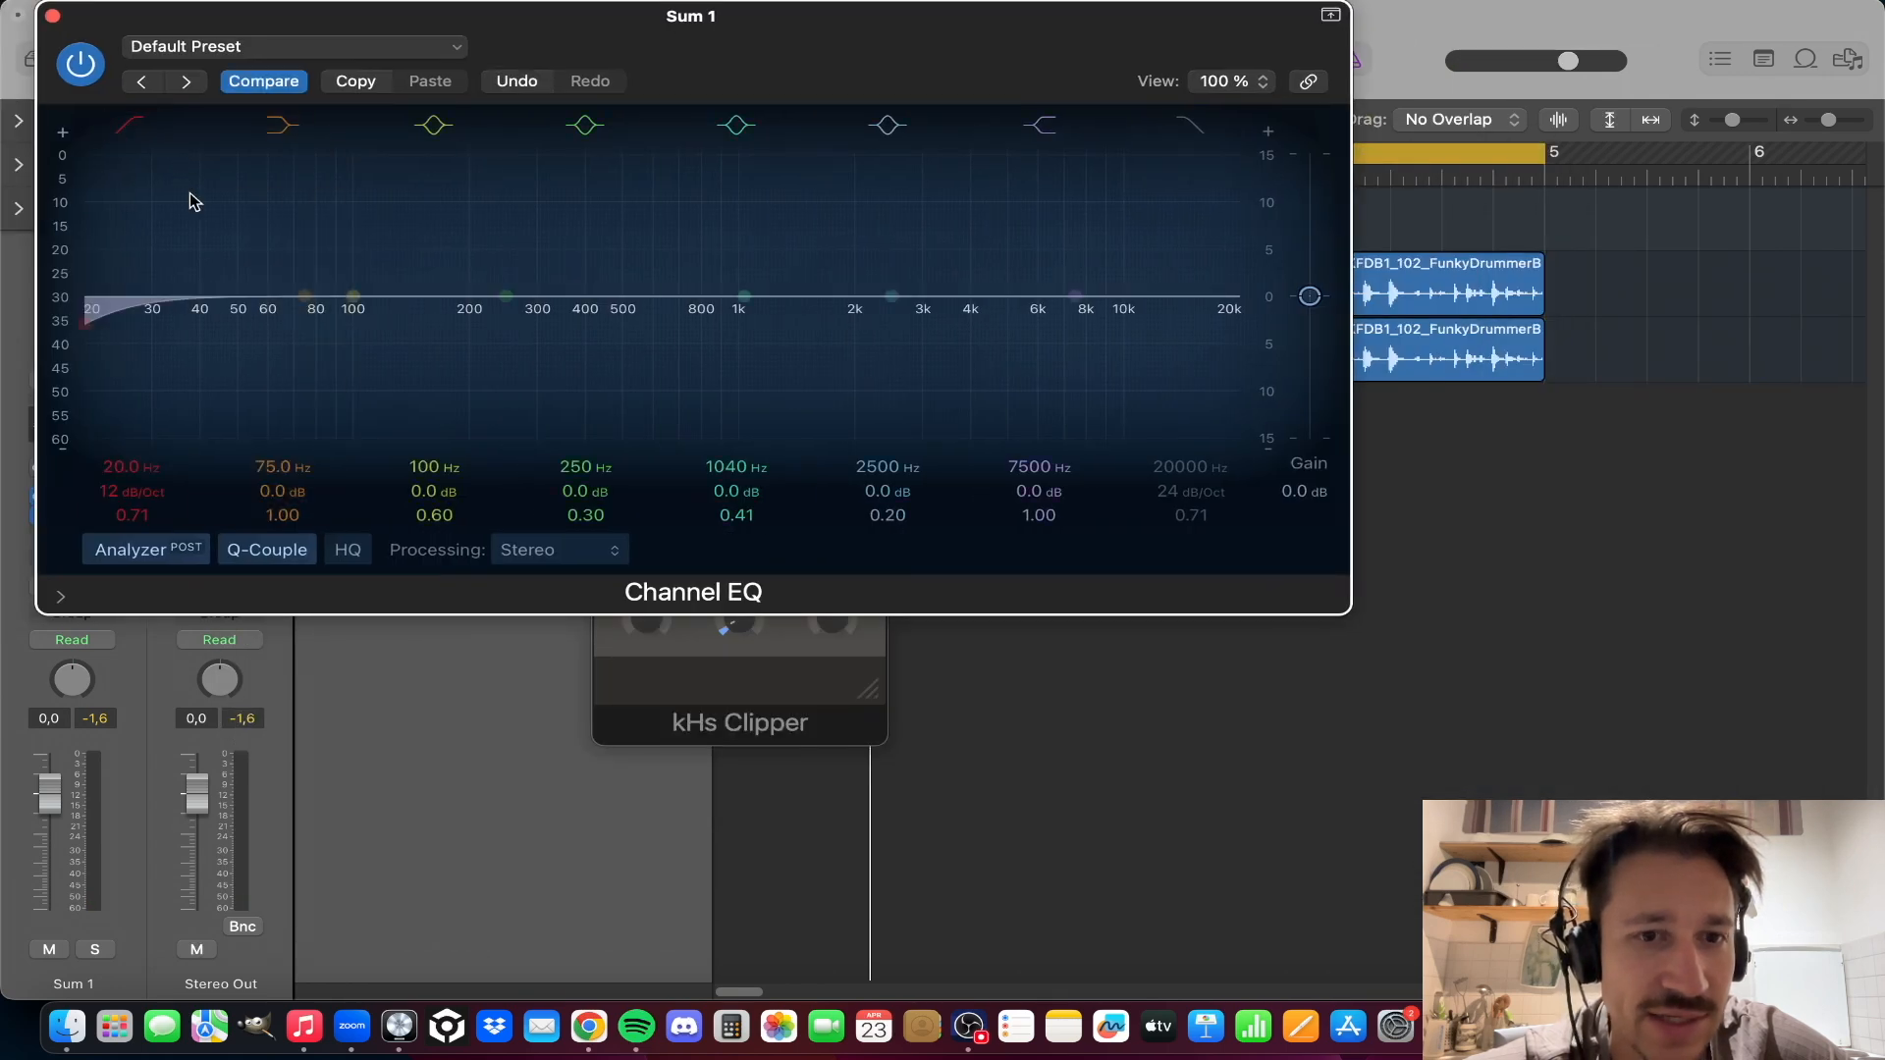
{"action": "left_click", "coordinate": [606, 549]}
{"action": "left_click", "coordinate": [581, 656]}
{"action": "left_click_drag", "start_coordinate": [162, 359], "coordinate": [457, 399]}
{"action": "key", "text": "space"}
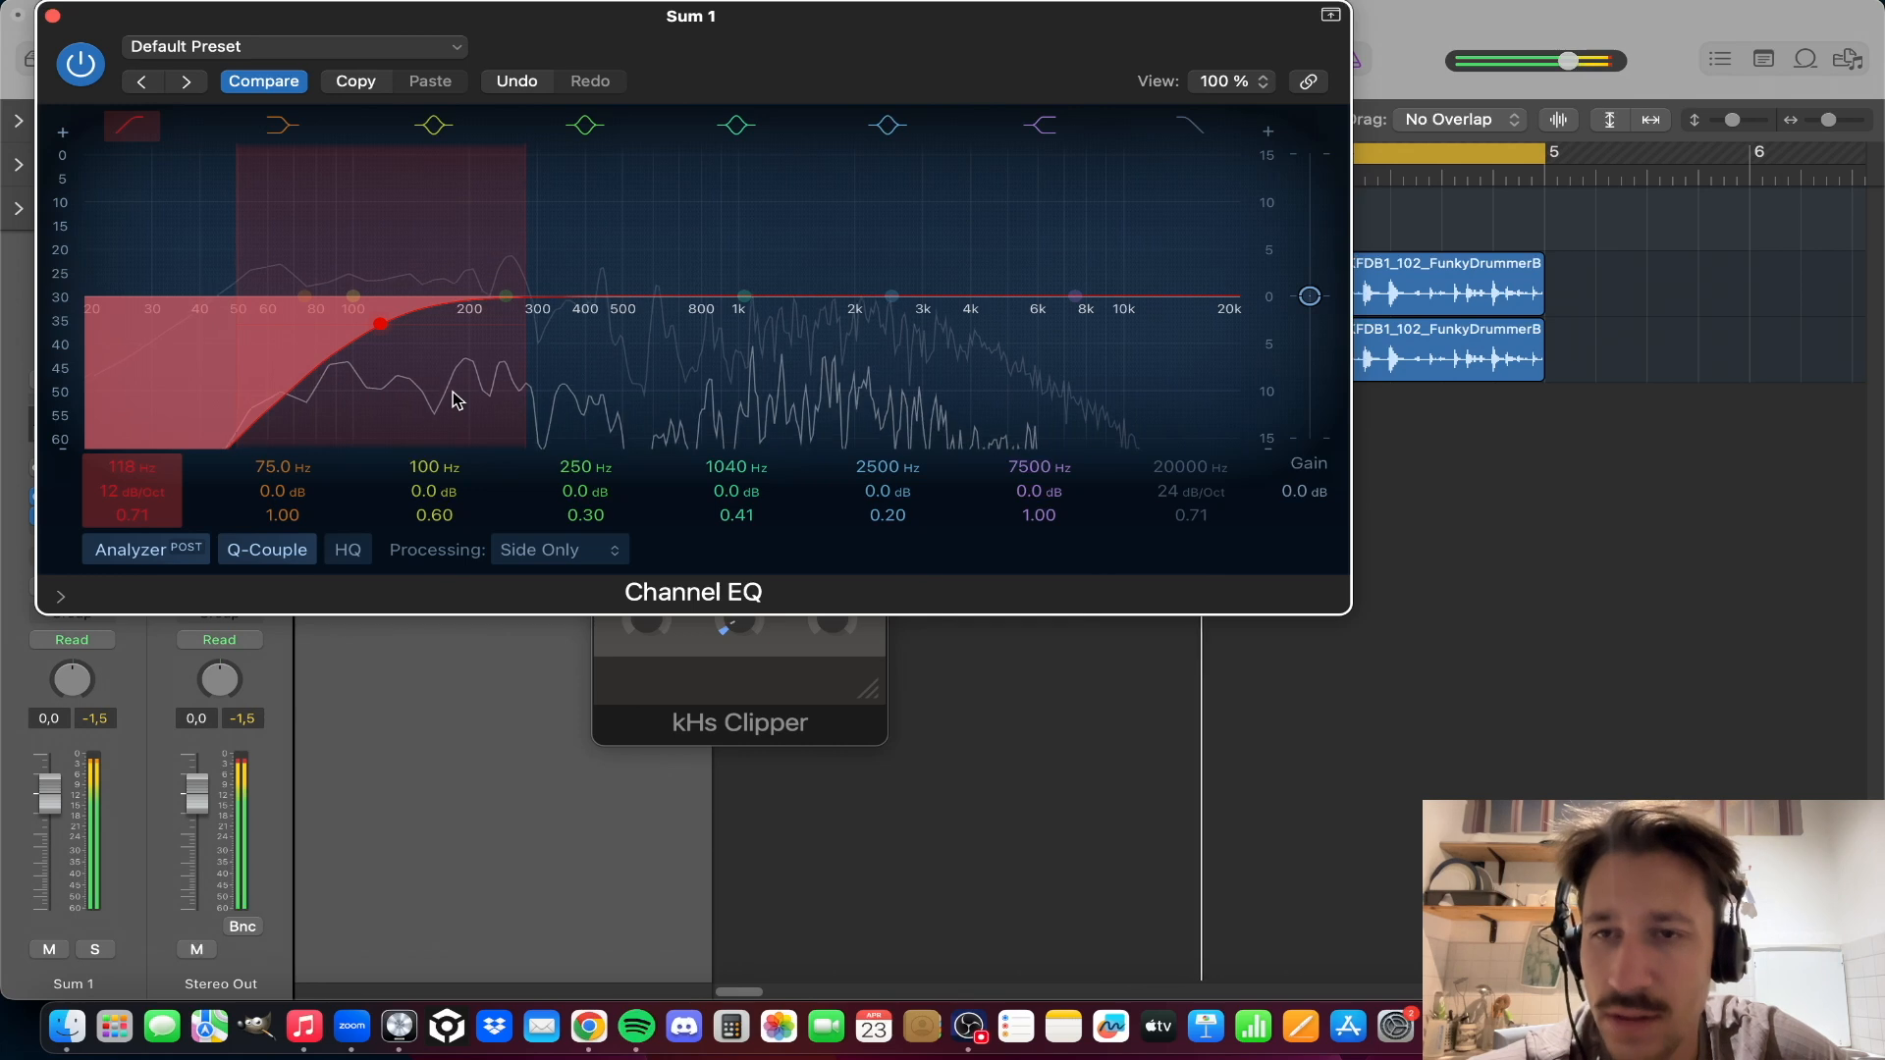
{"action": "left_click", "coordinate": [53, 17]}
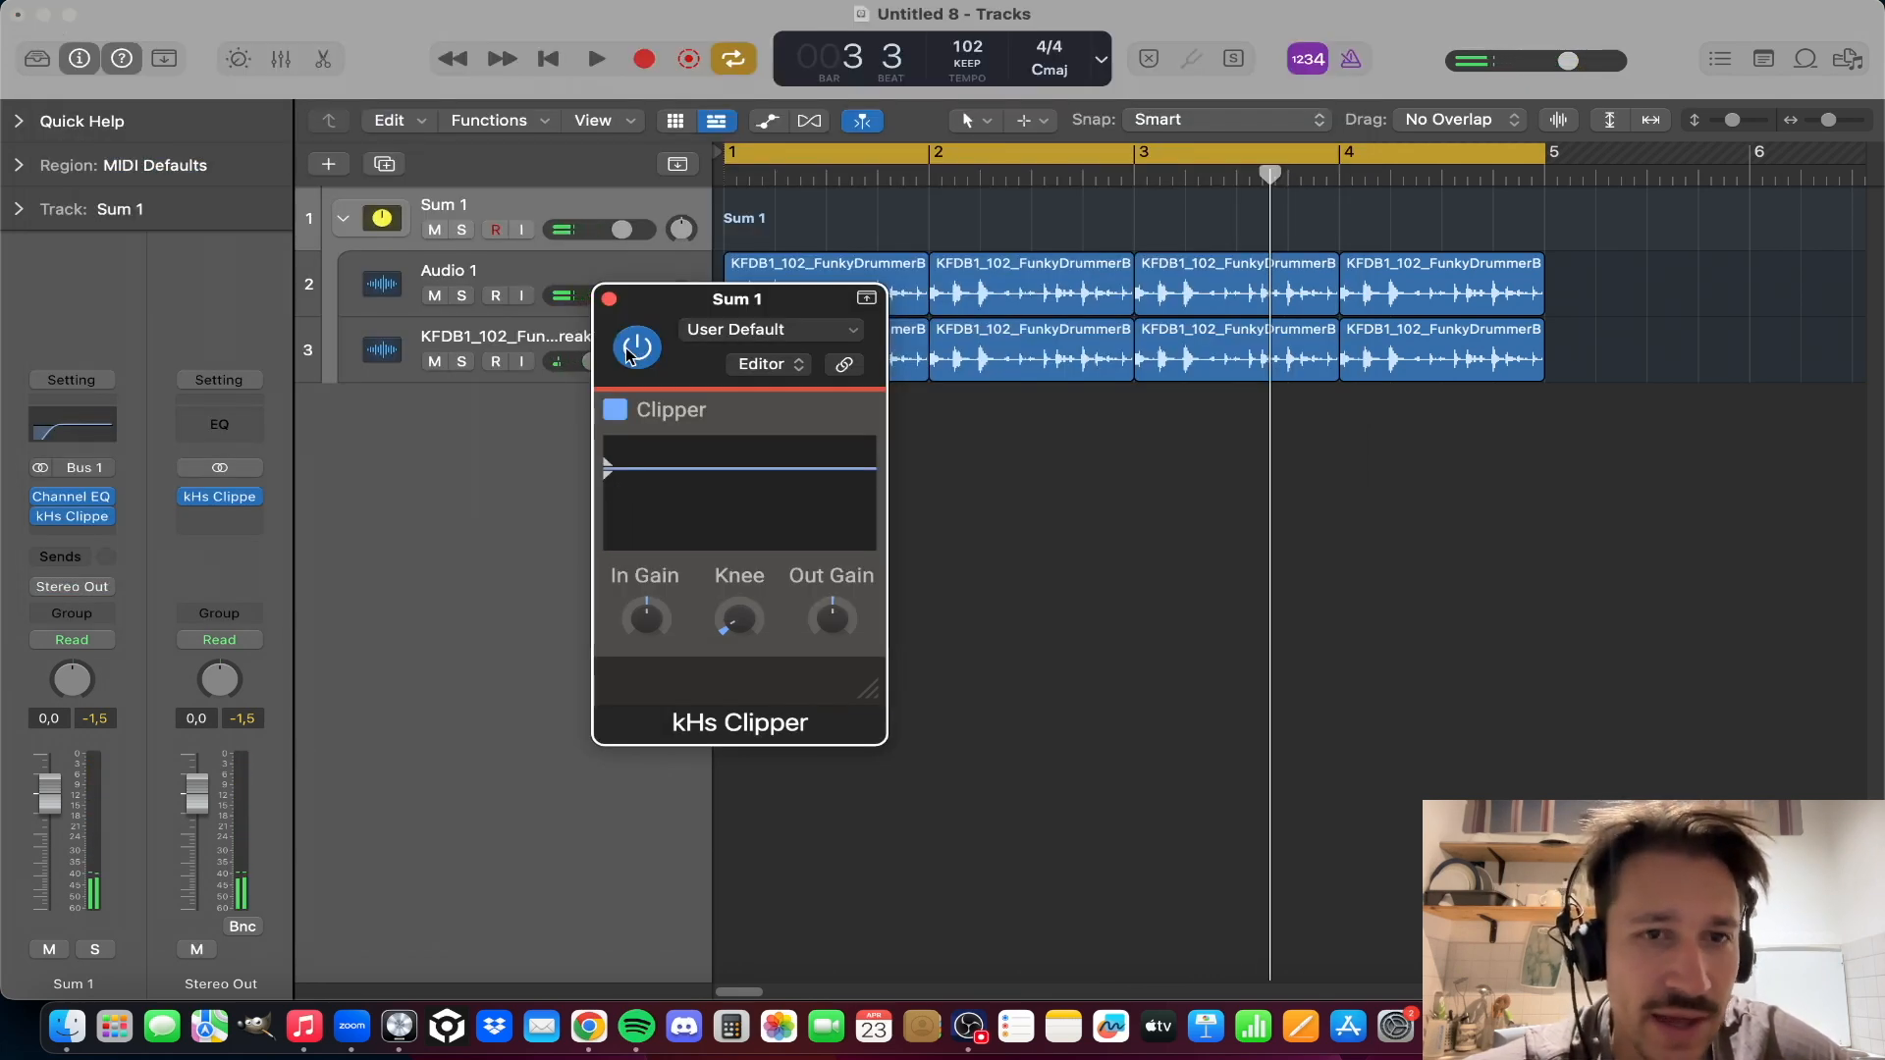
Step: Close the clipper window, then lower the IRLive reverb track's volume to -9.2 dB and listen to the loop
{"action": "left_click", "coordinate": [608, 298]}
{"action": "left_click", "coordinate": [539, 334]}
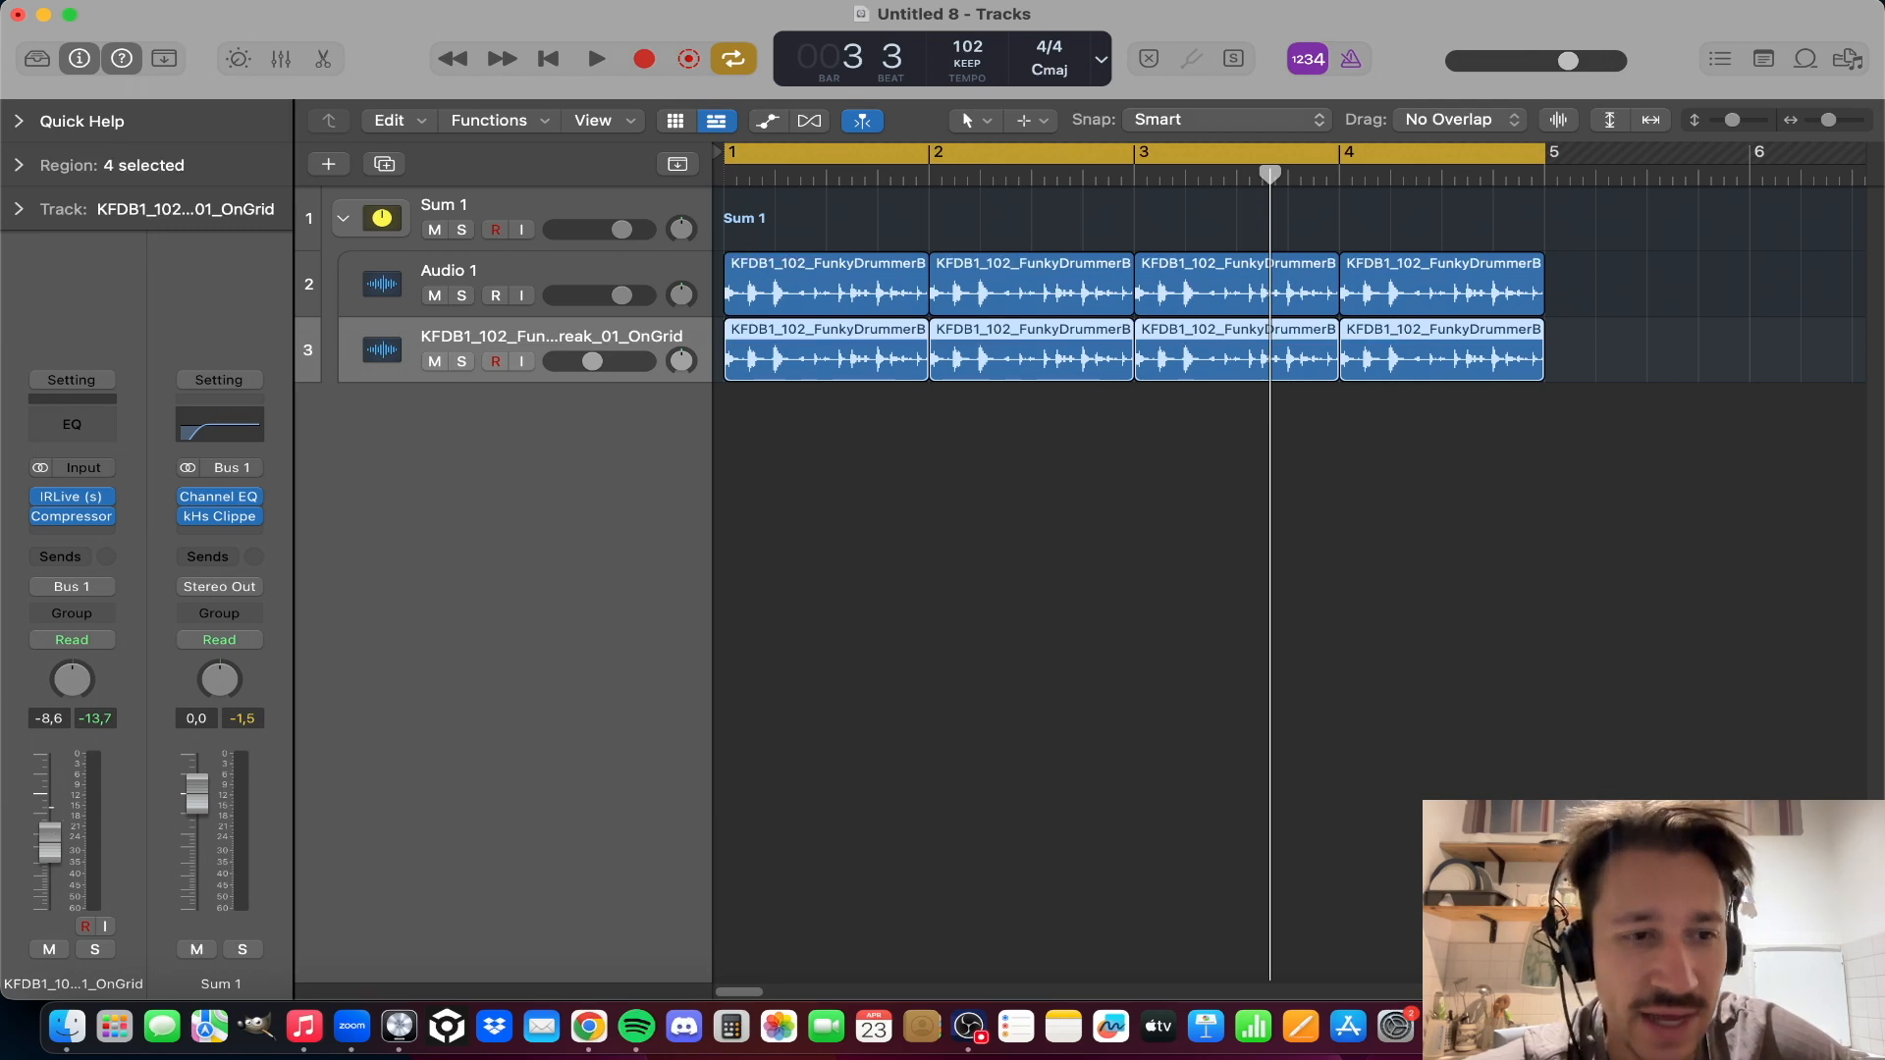
{"action": "left_click_drag", "start_coordinate": [49, 843], "coordinate": [49, 845]}
{"action": "key", "text": "space"}
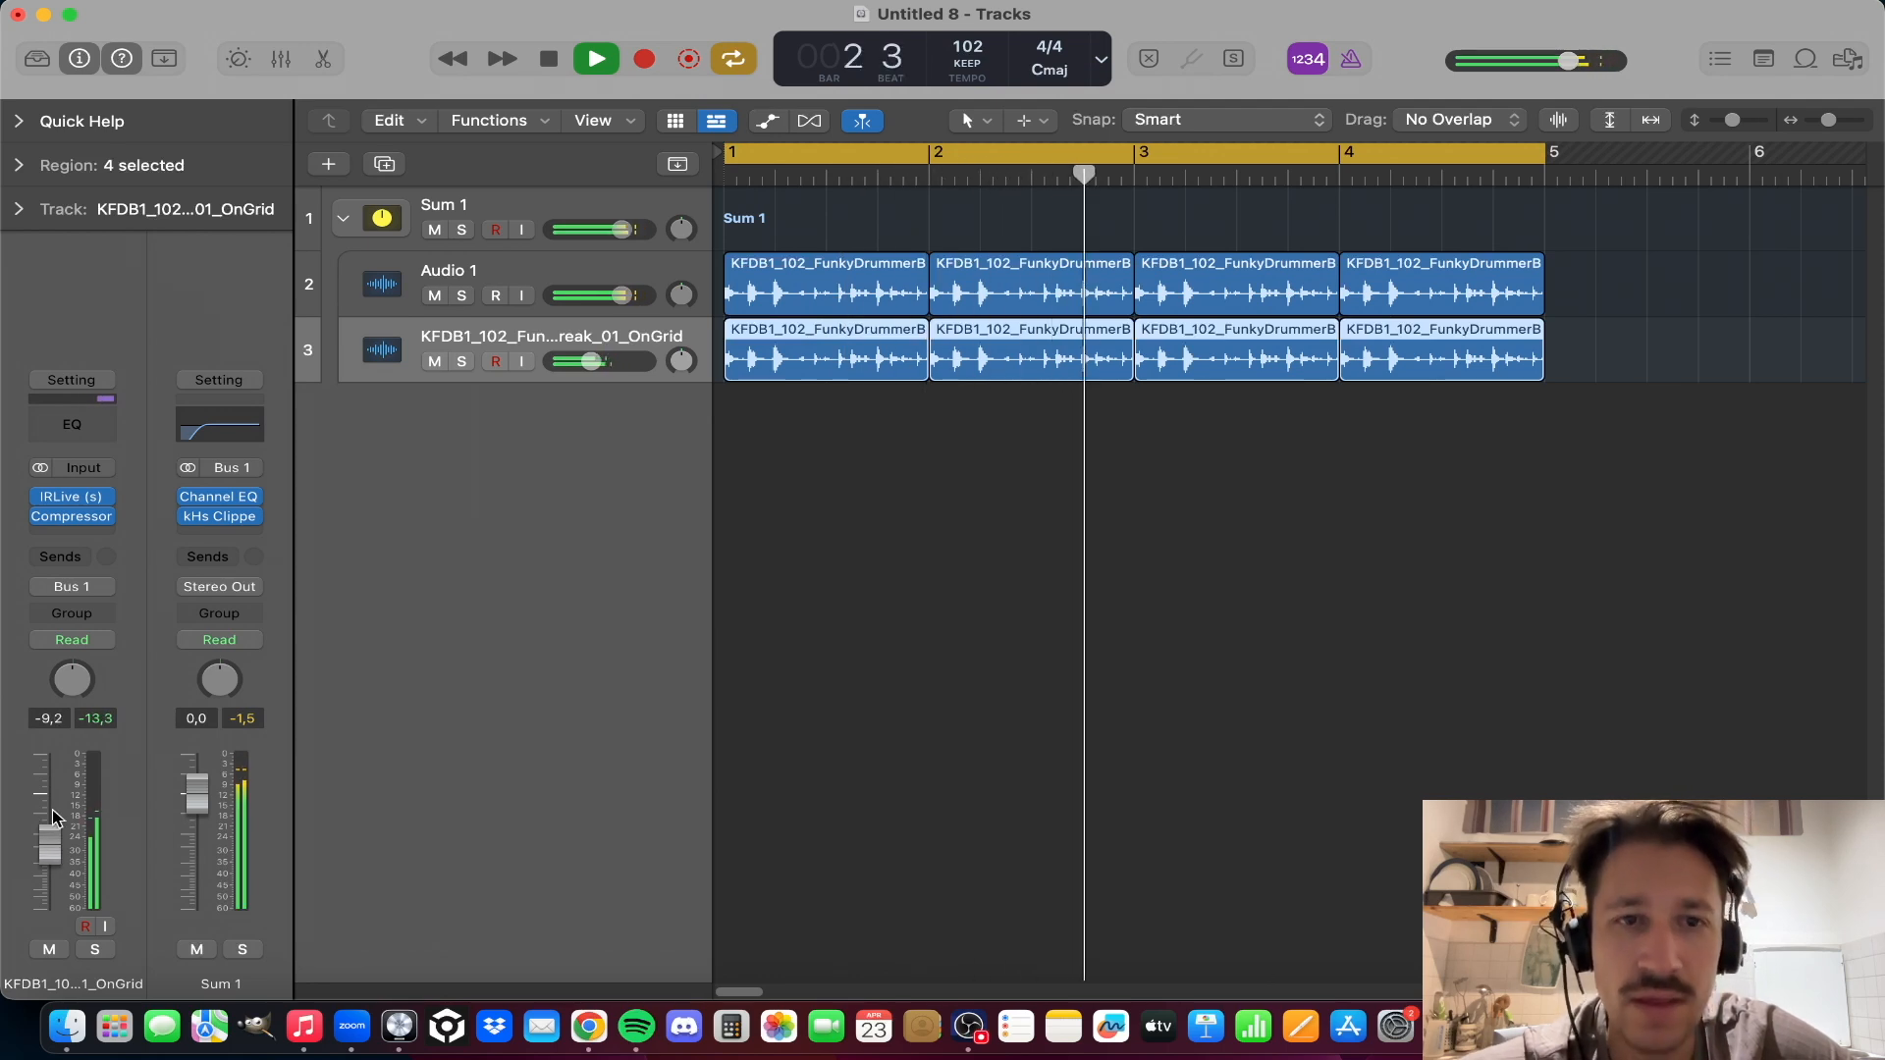
{"action": "key", "text": "space"}
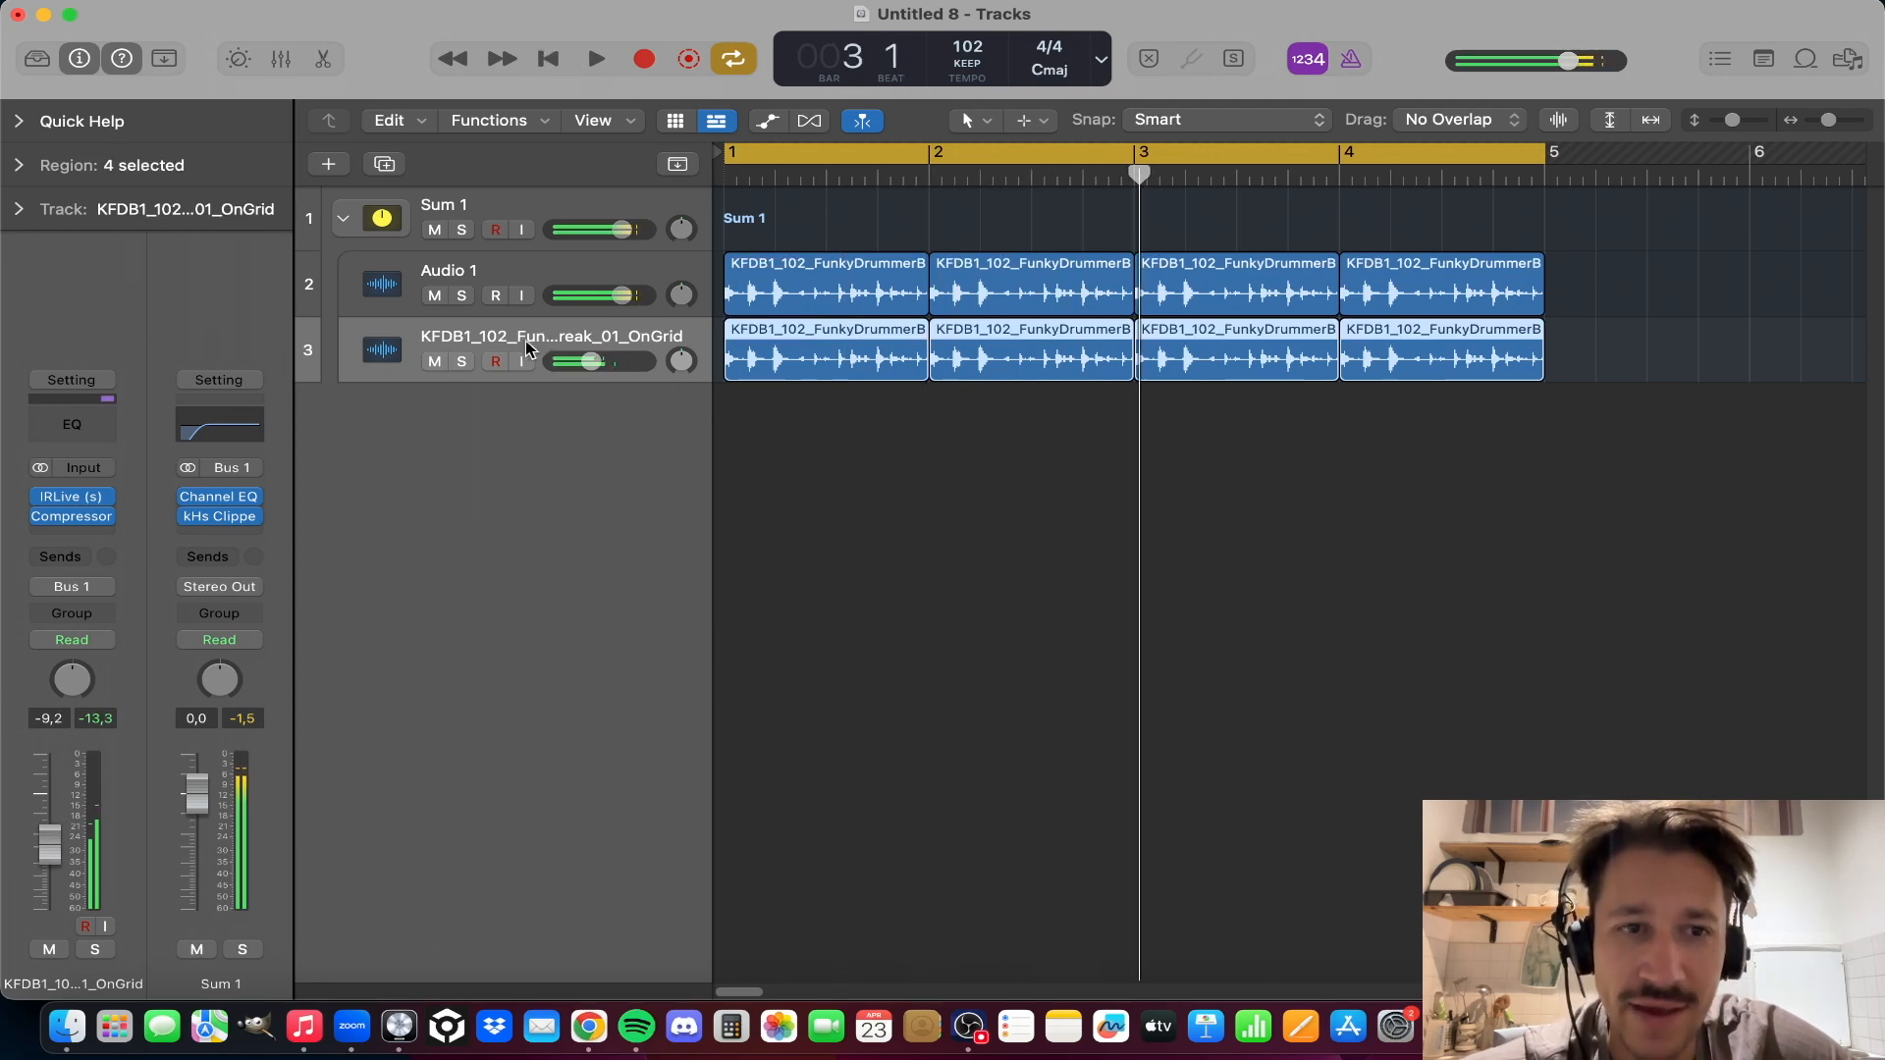
Step: Mute the IRLive reverb track and play the loop to hear the drums without the parallel reverb
{"action": "left_click", "coordinate": [437, 363]}
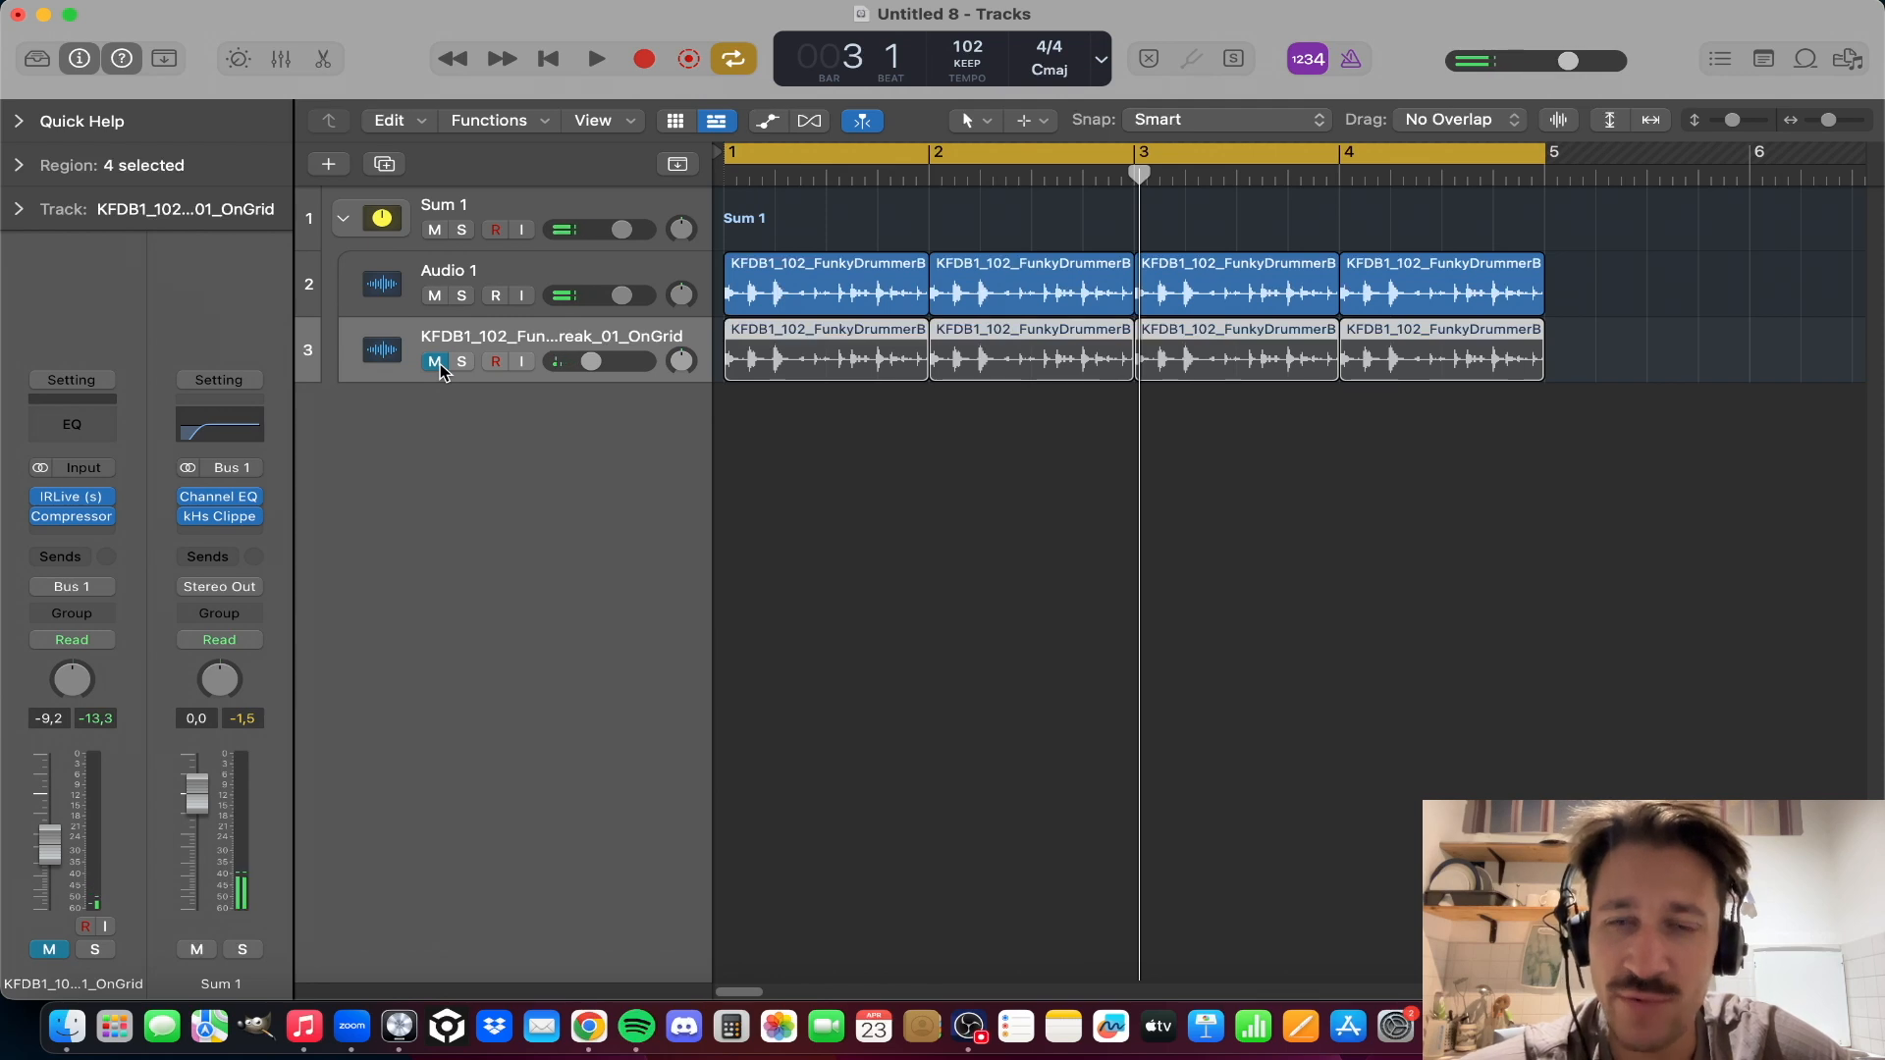
{"action": "key", "text": "space"}
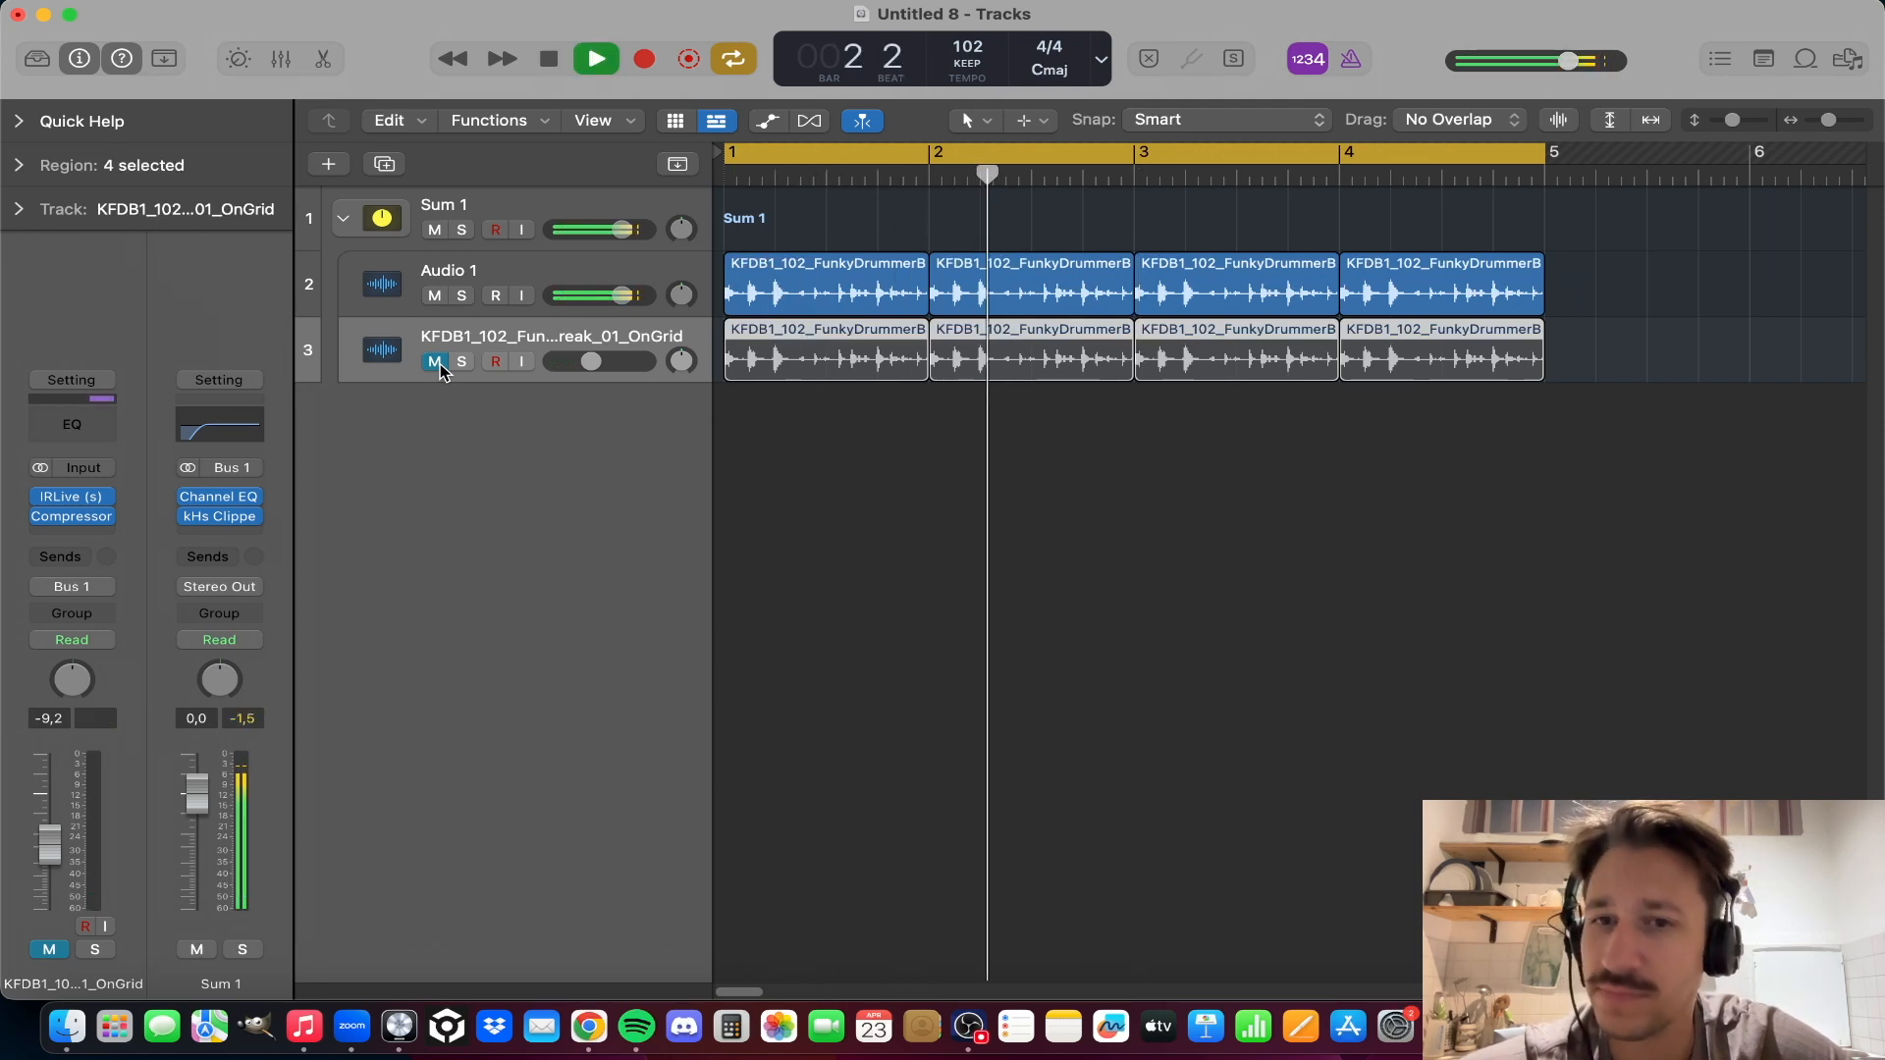
{"action": "key", "text": "space"}
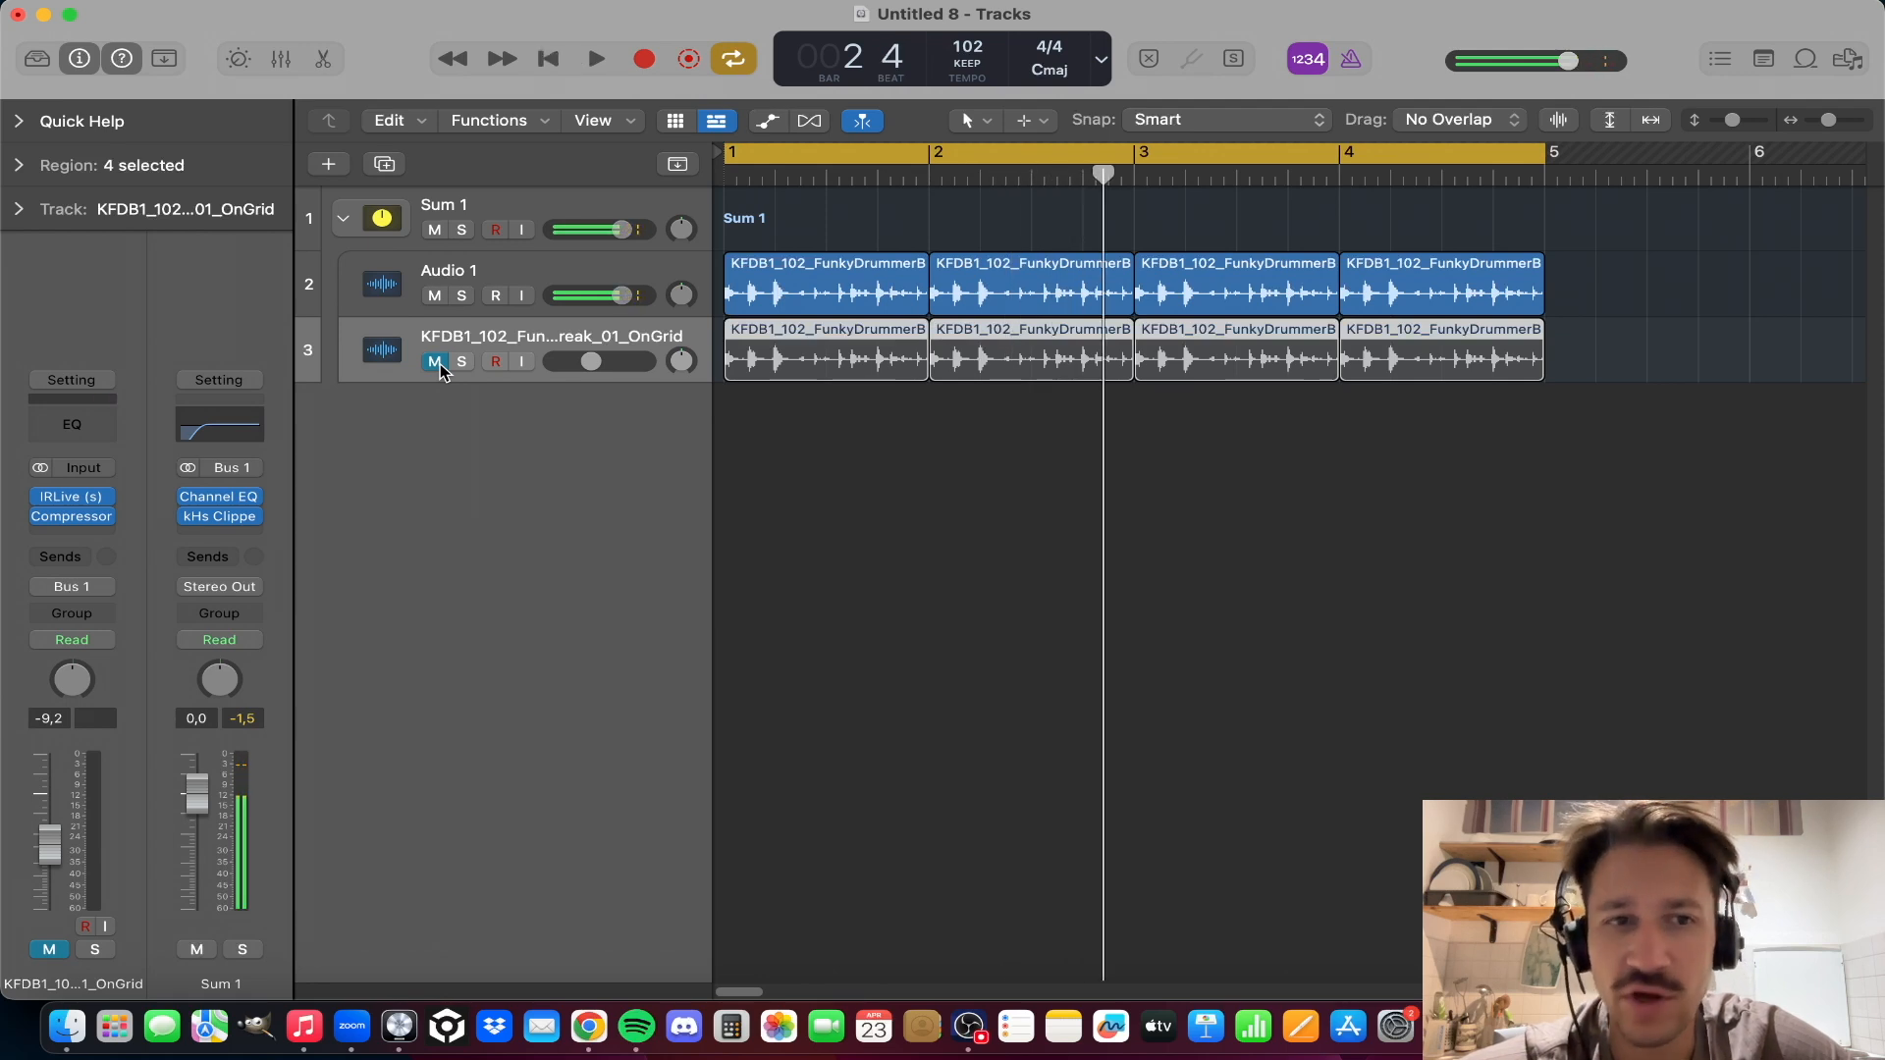
Step: Unmute the IRLive reverb track and play the loop while trimming the track's volume to -9.4 dB
{"action": "left_click", "coordinate": [436, 362]}
{"action": "key", "text": "space"}
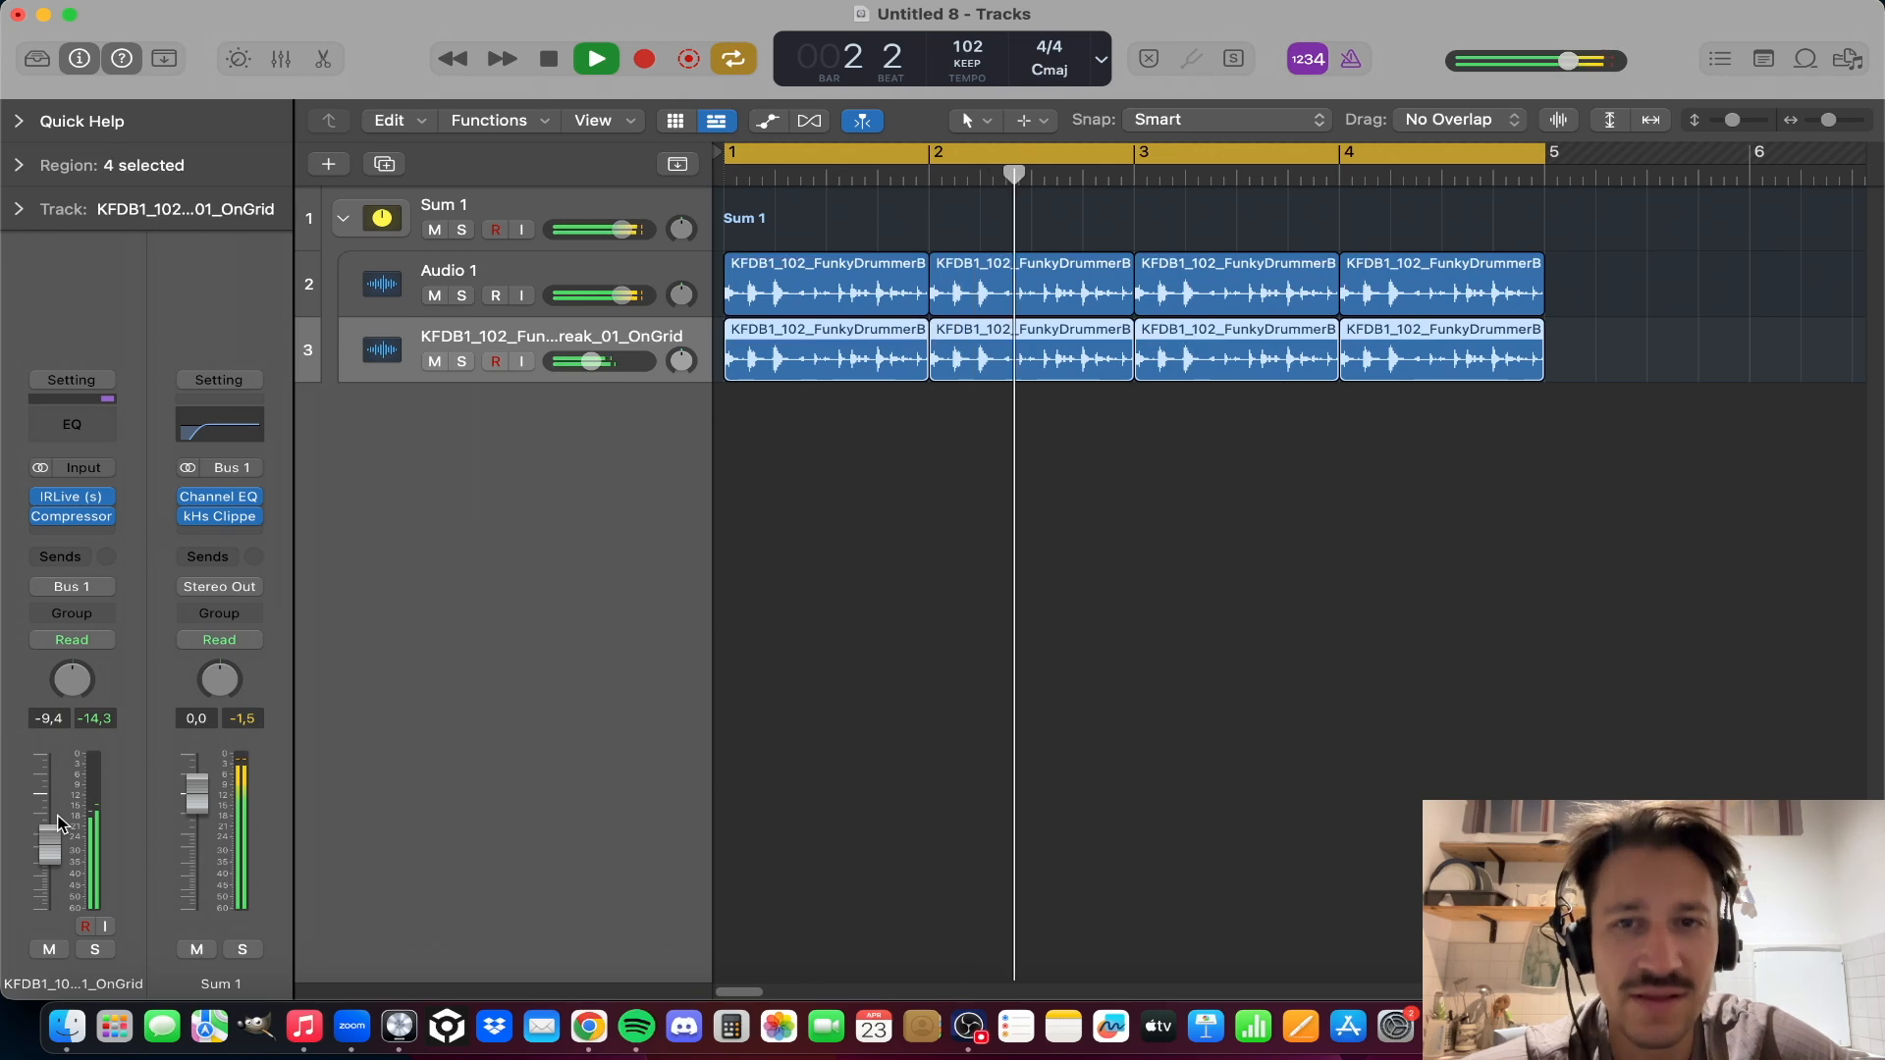
{"action": "key", "text": "space"}
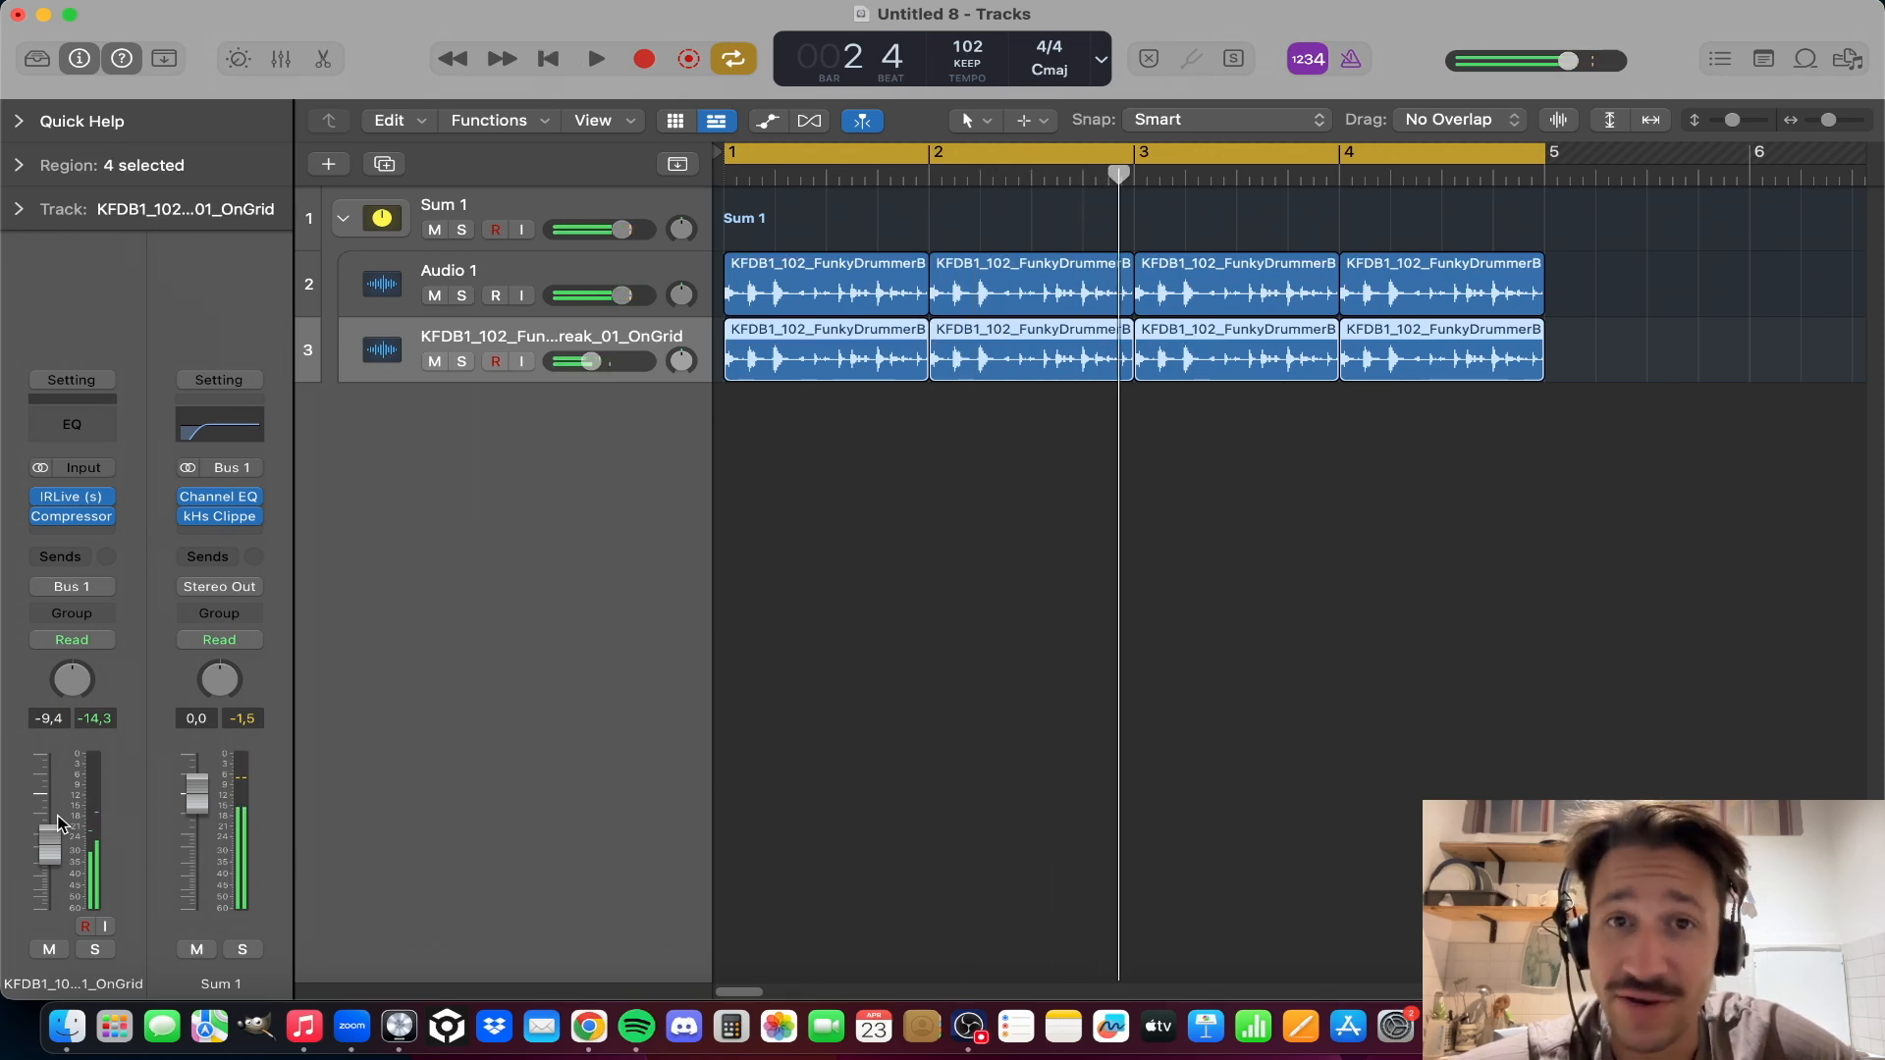